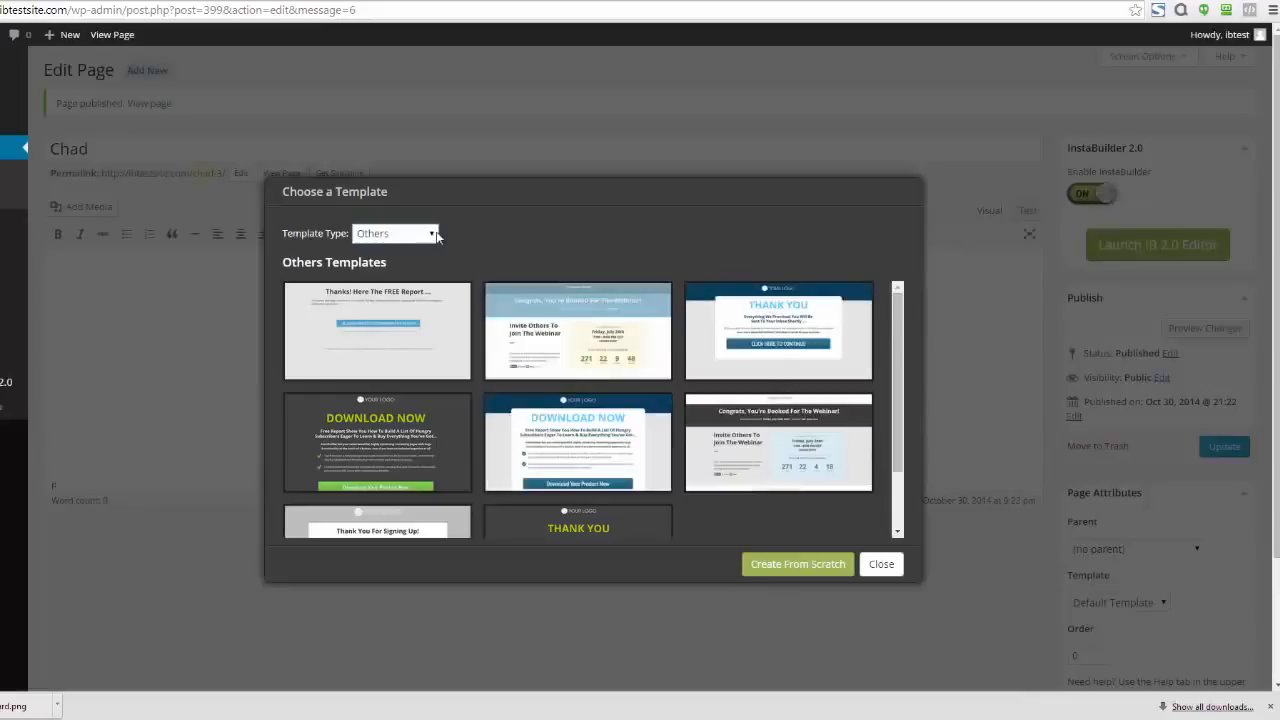
# Filter the templates to the Sales Page type and choose the dark red template headed "Your Fancy Headline Goes Here"
pyautogui.click(412, 233)
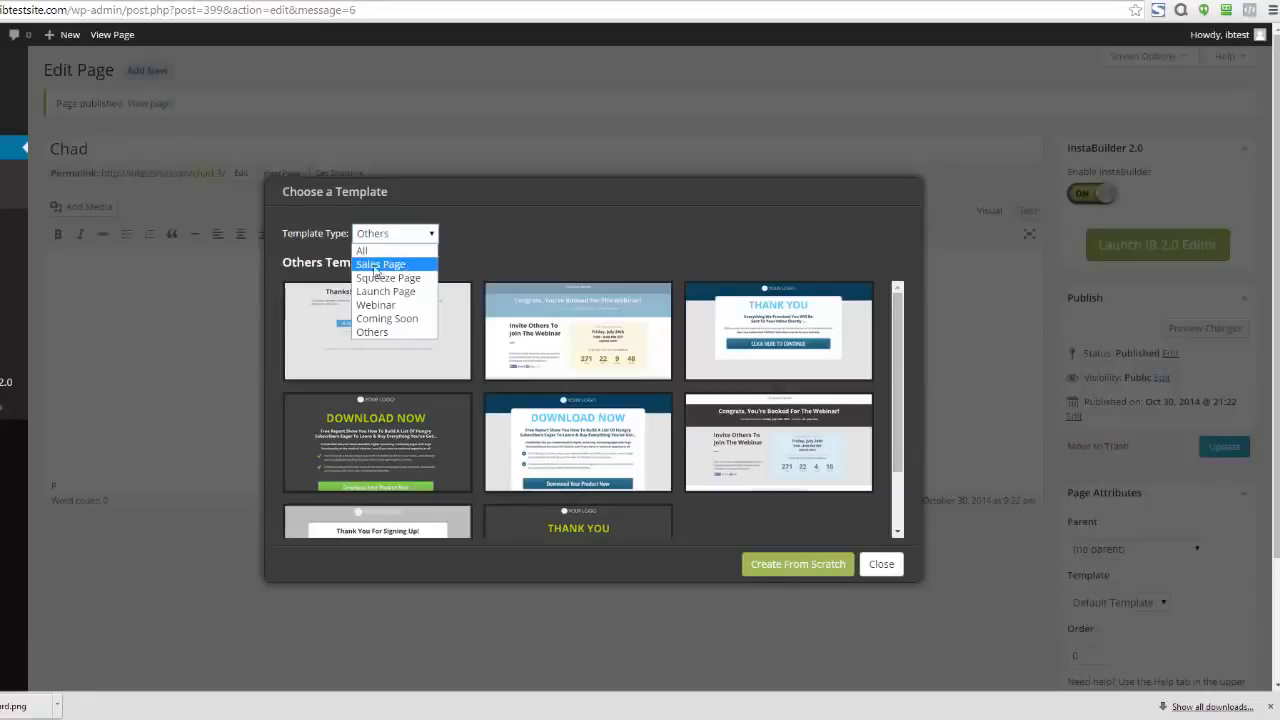
pyautogui.click(403, 265)
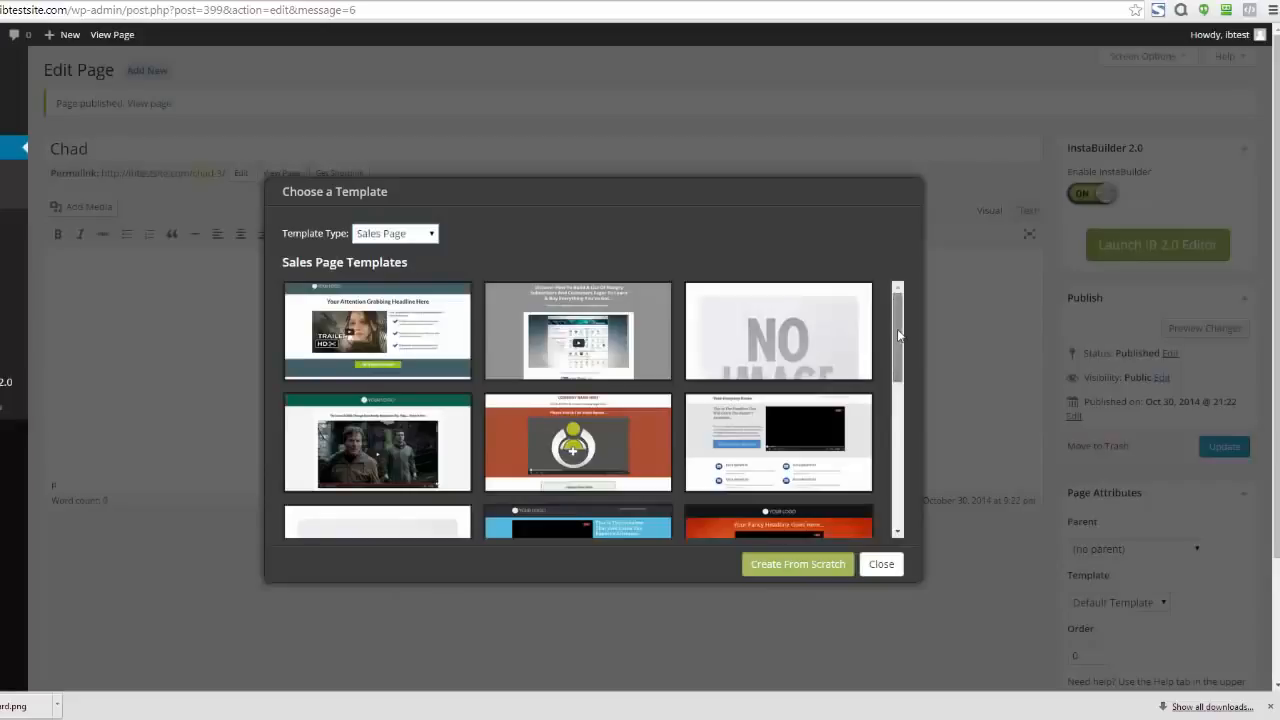
pyautogui.moveTo(897, 329); pyautogui.dragTo(898, 447)
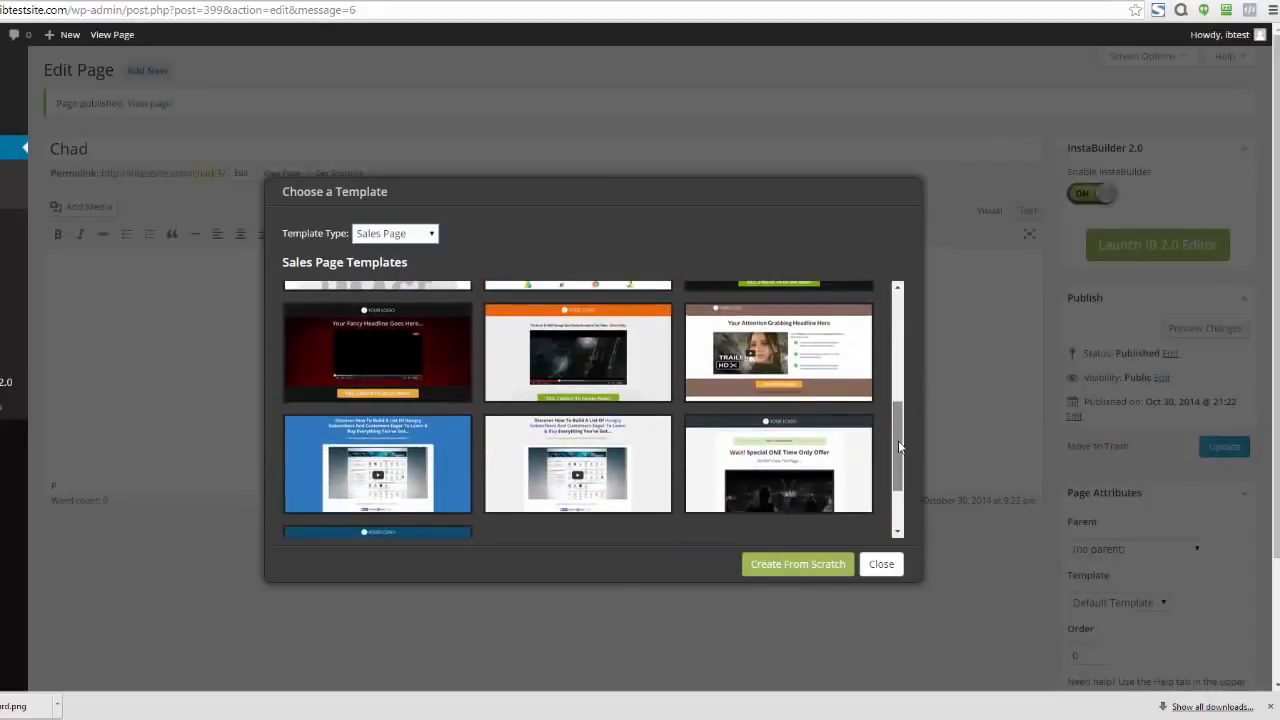
pyautogui.moveTo(385, 358)
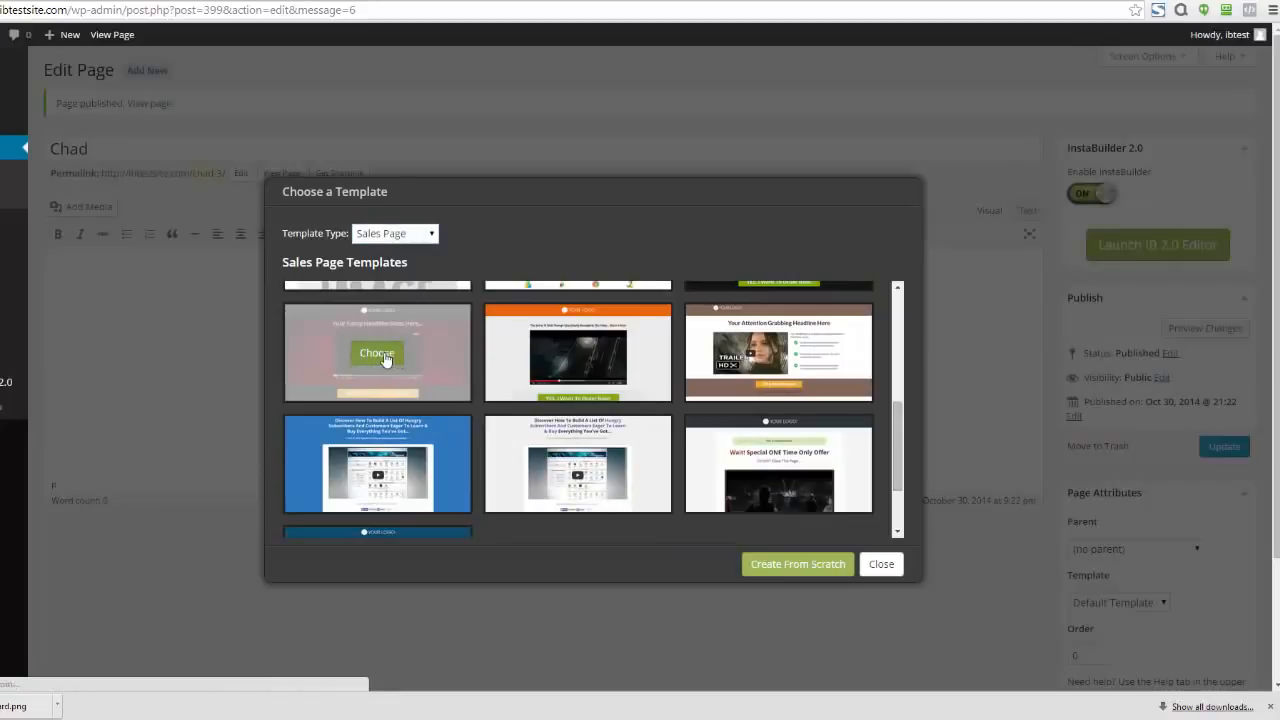
pyautogui.click(385, 358)
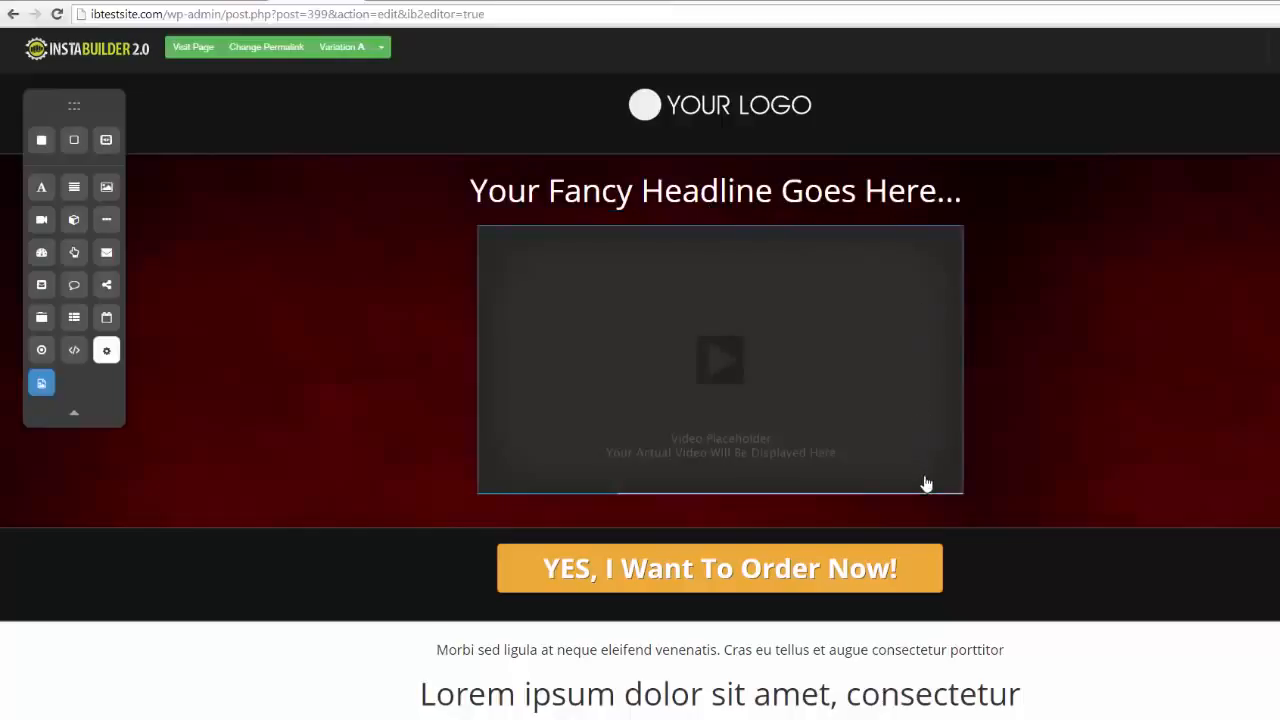
# View the settings of the video placeholder and close them again
pyautogui.moveTo(924, 475)
pyautogui.click(905, 515)
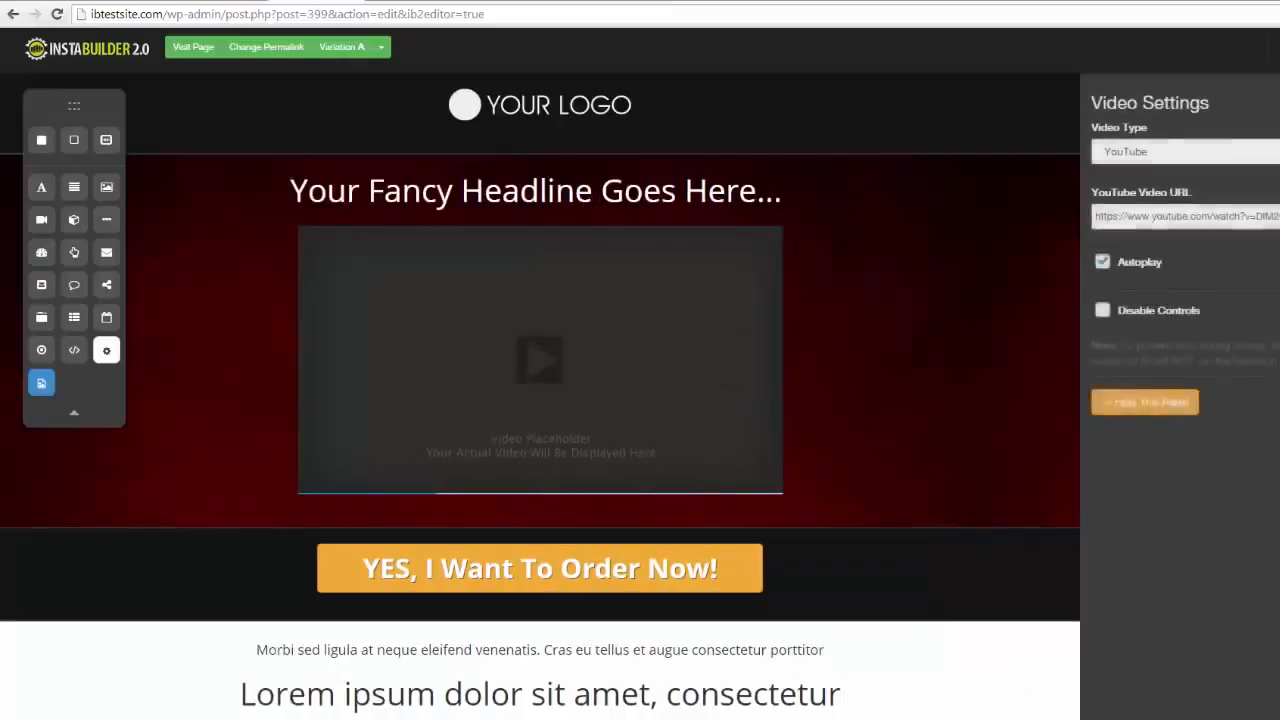
pyautogui.click(1145, 402)
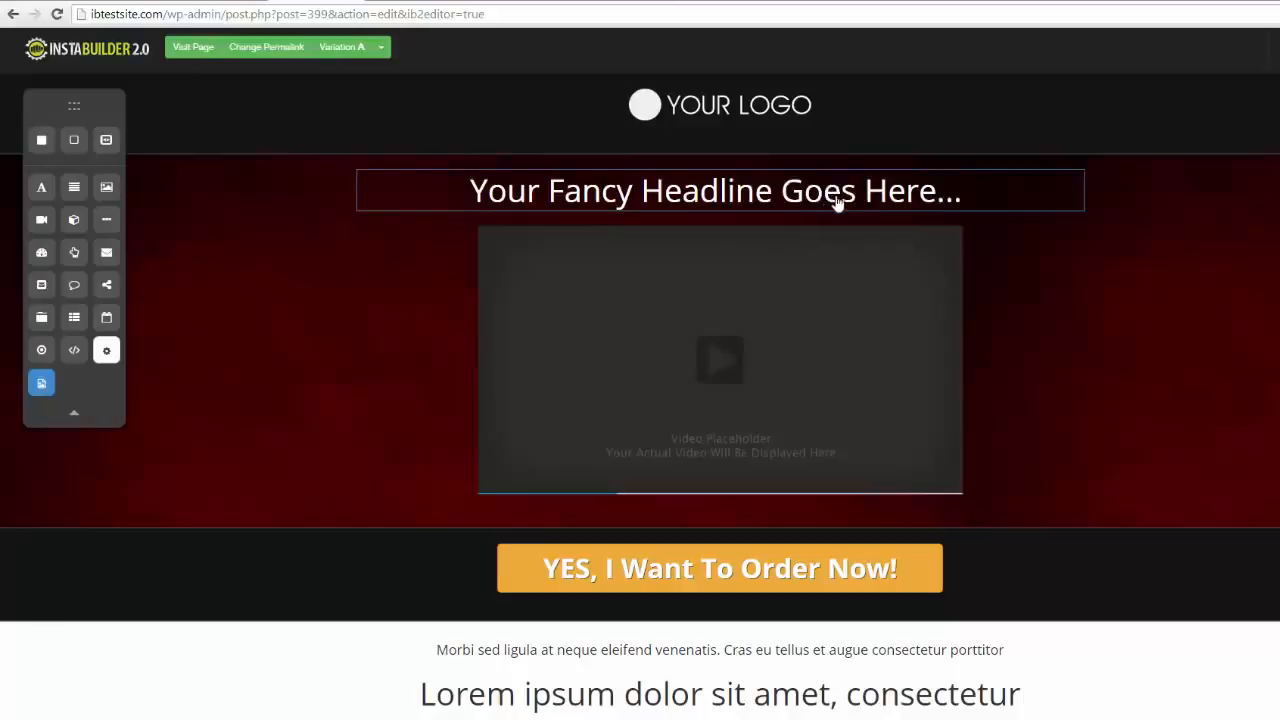
# Replace the headline text above the video with "Do Change It On The Fly!"
pyautogui.click(903, 209)
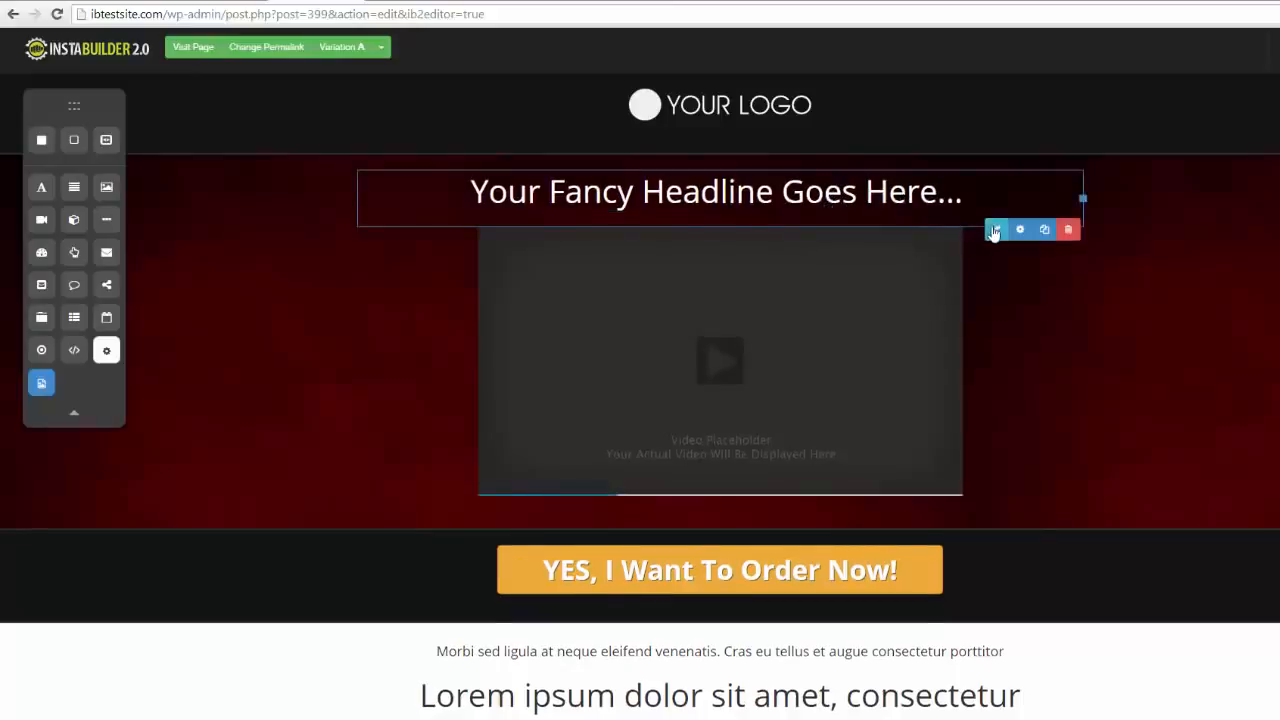
pyautogui.click(994, 231)
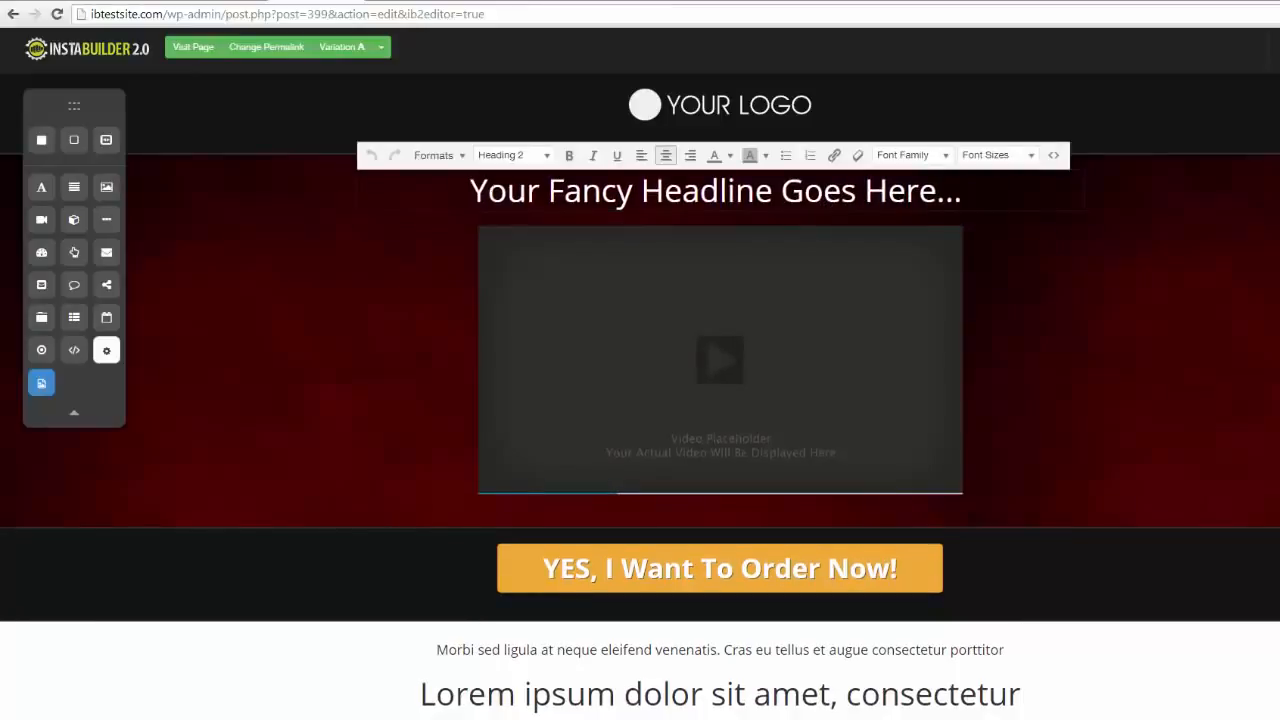
pyautogui.moveTo(970, 191); pyautogui.dragTo(470, 191)
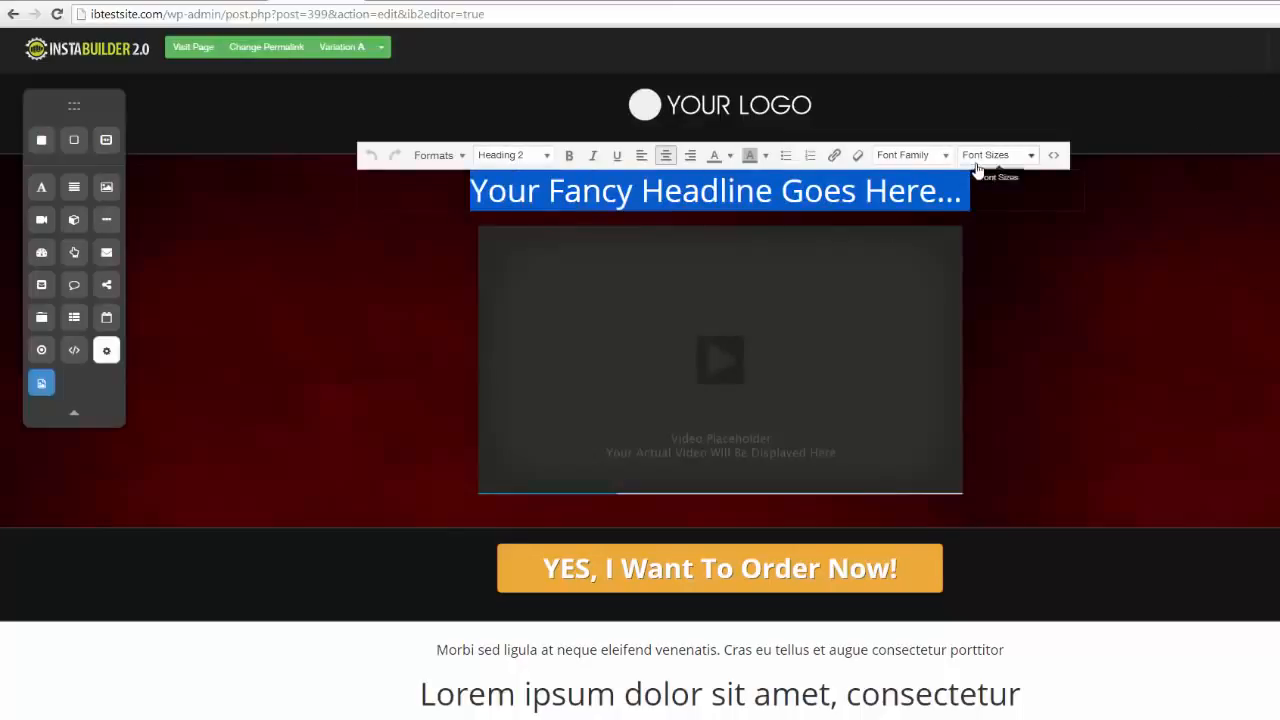
pyautogui.write('Do Chan')
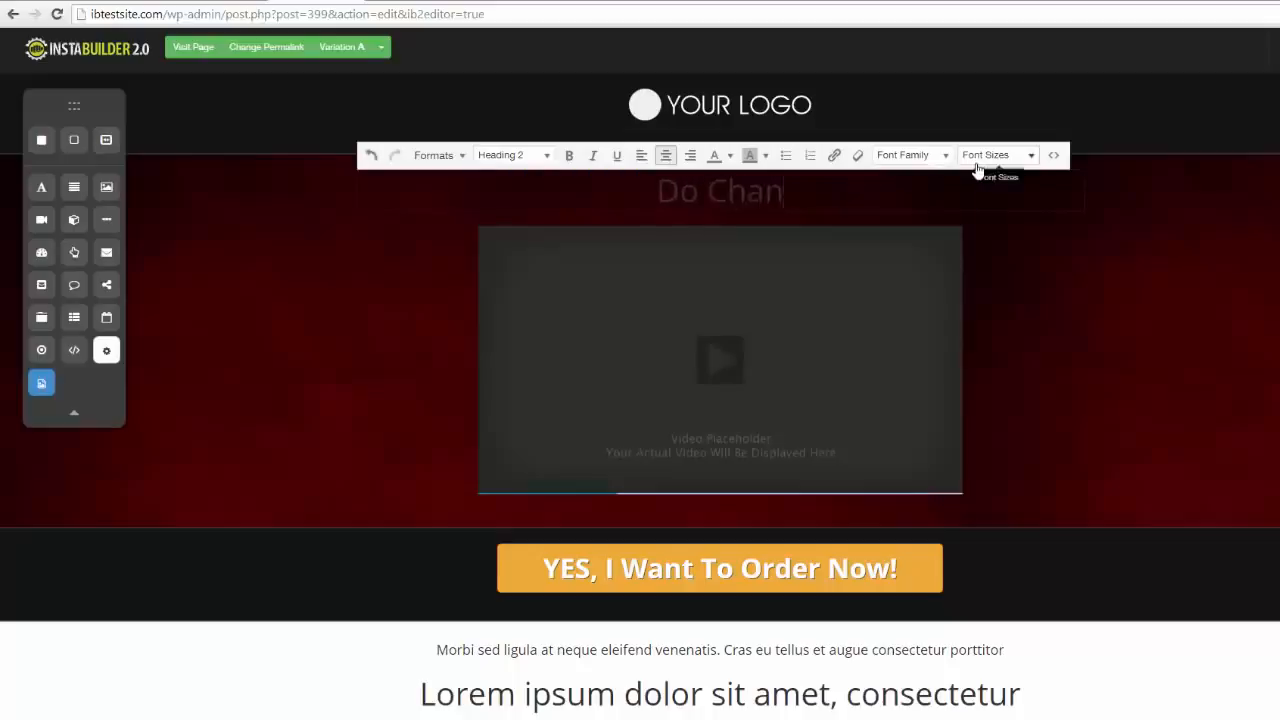
pyautogui.write('ge It On The Fly!')
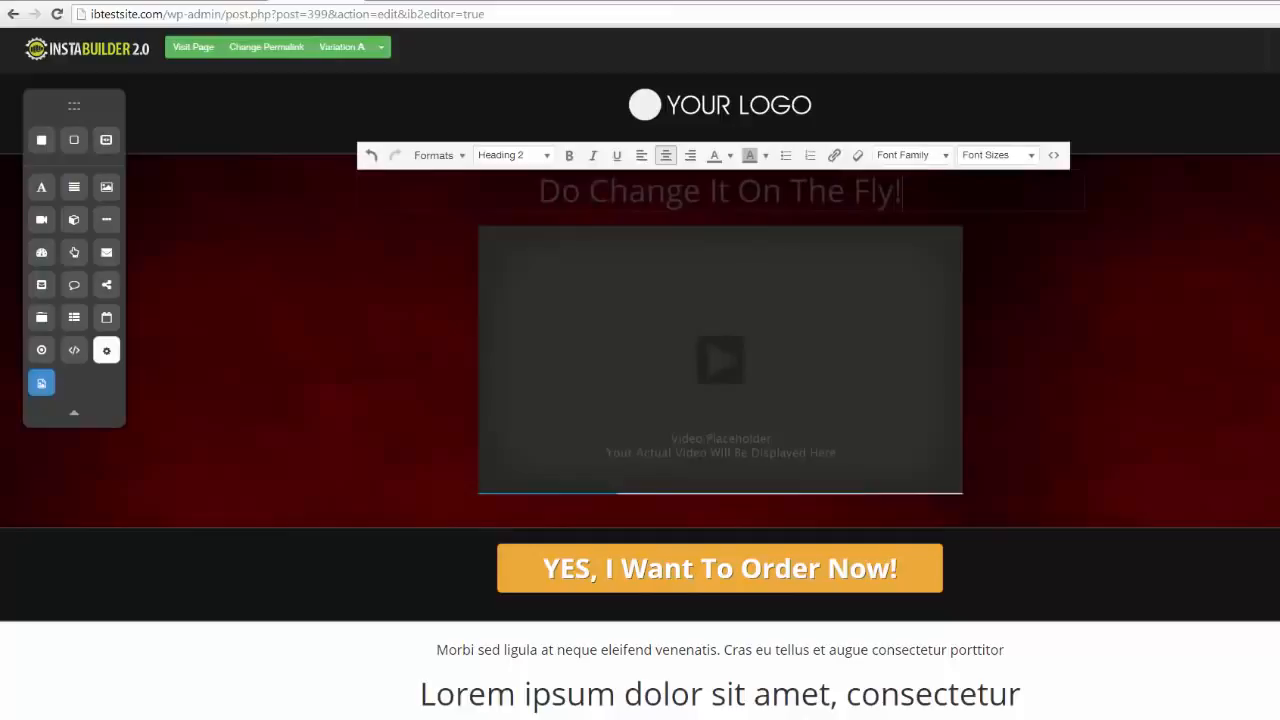
# Color the "Do Change It On The Fly!" headline white and move it below the video
pyautogui.moveTo(904, 190); pyautogui.dragTo(540, 190)
pyautogui.click(730, 155)
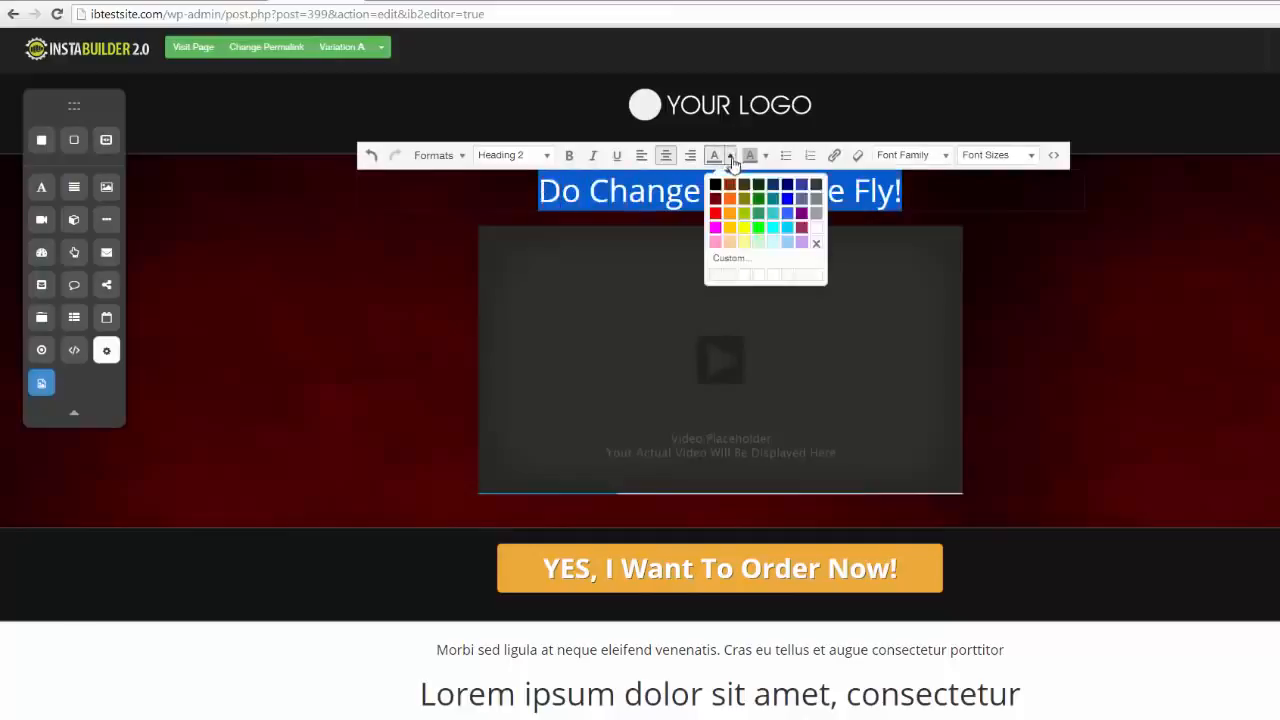
pyautogui.click(816, 229)
pyautogui.click(1237, 306)
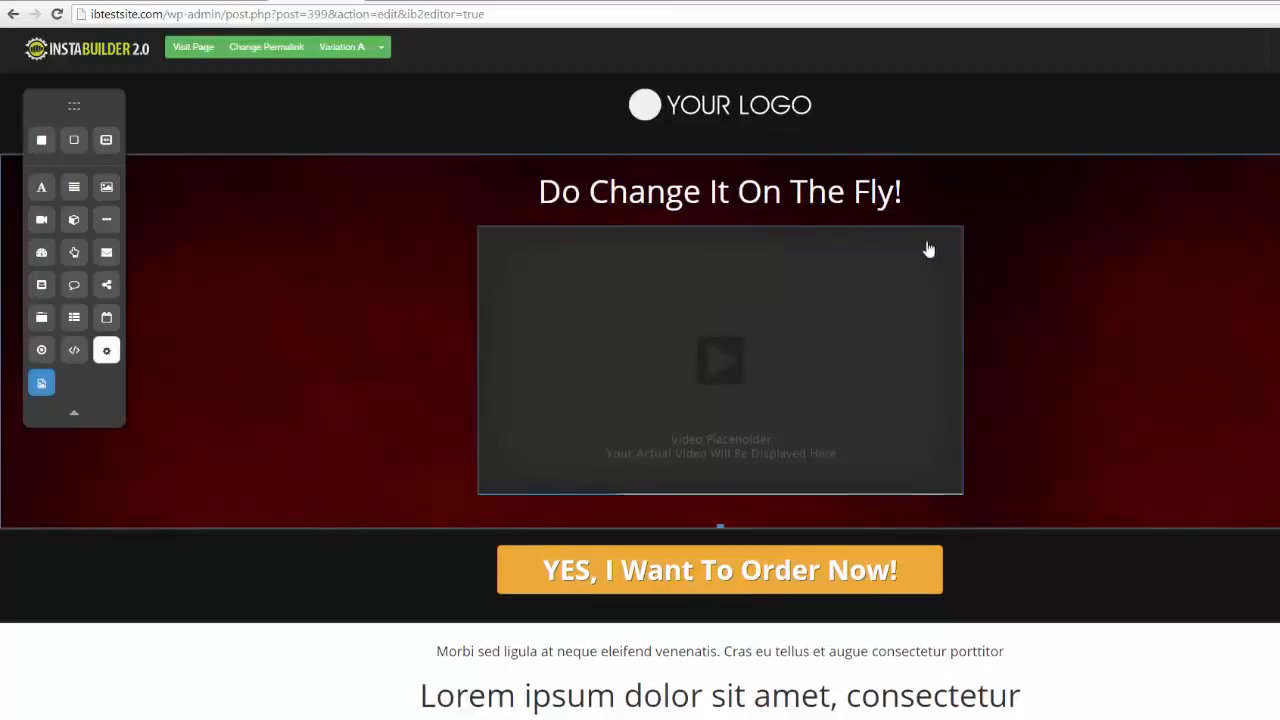
pyautogui.moveTo(914, 188); pyautogui.dragTo(895, 468)
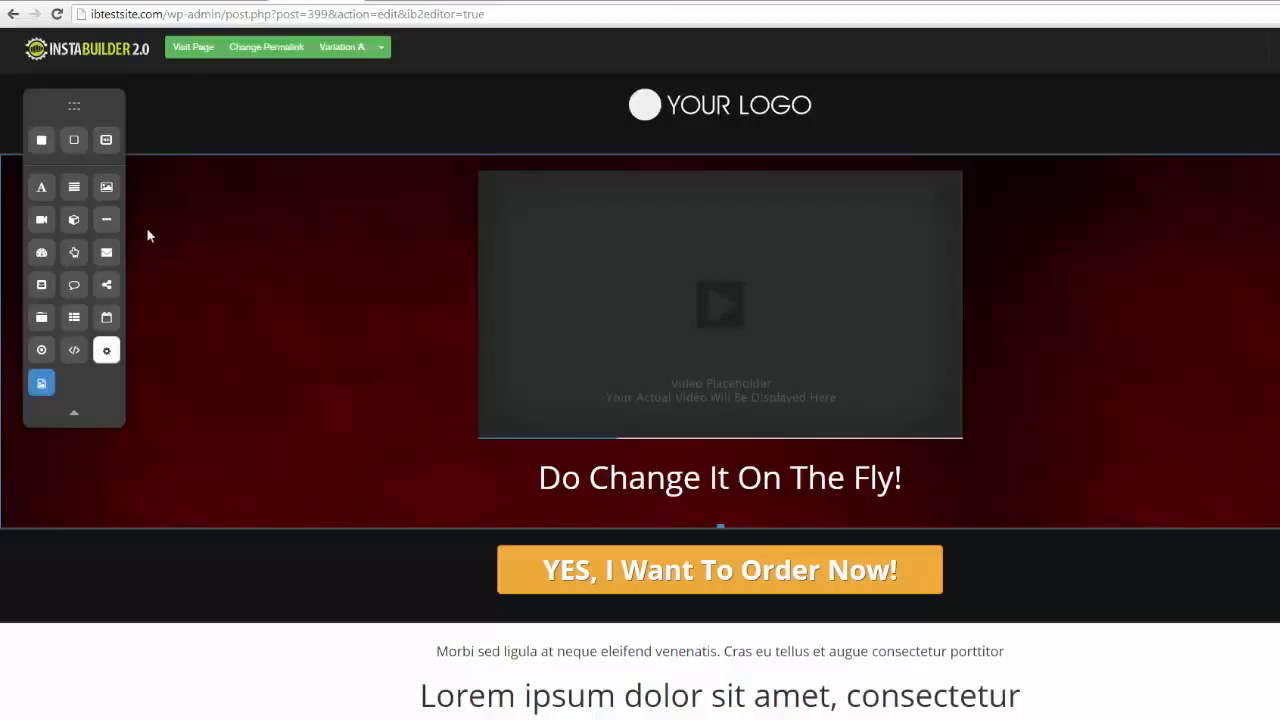
# Add a new title element above the video, with a text element directly beneath it
pyautogui.moveTo(48, 193); pyautogui.dragTo(620, 198)
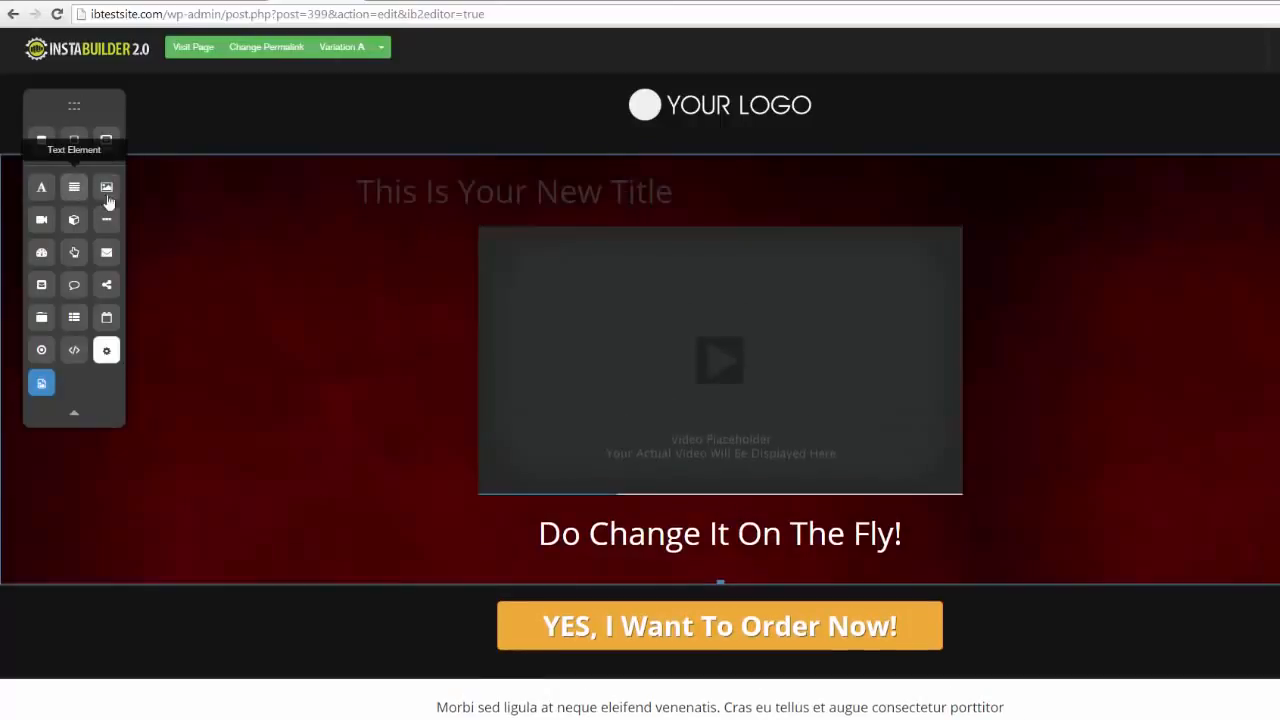
pyautogui.moveTo(81, 196); pyautogui.dragTo(591, 232)
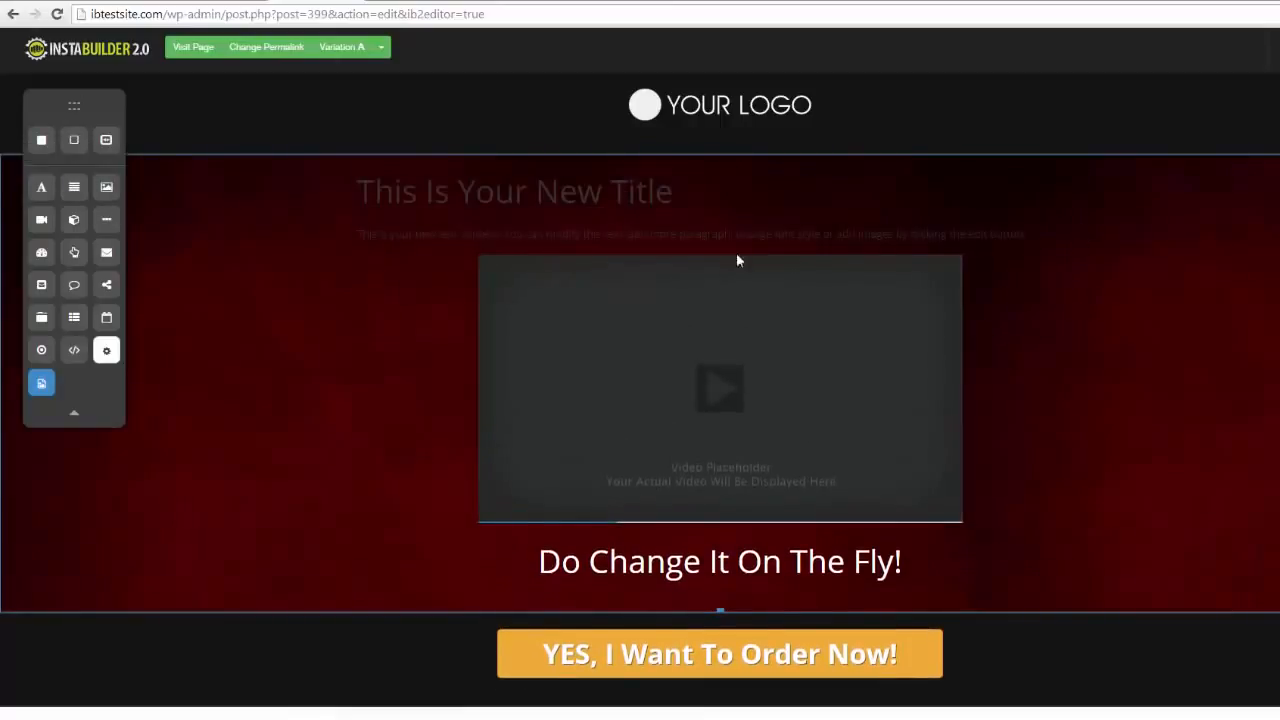
# Add an image element between the new text and the video, and view its image settings
pyautogui.moveTo(100, 190); pyautogui.dragTo(624, 272)
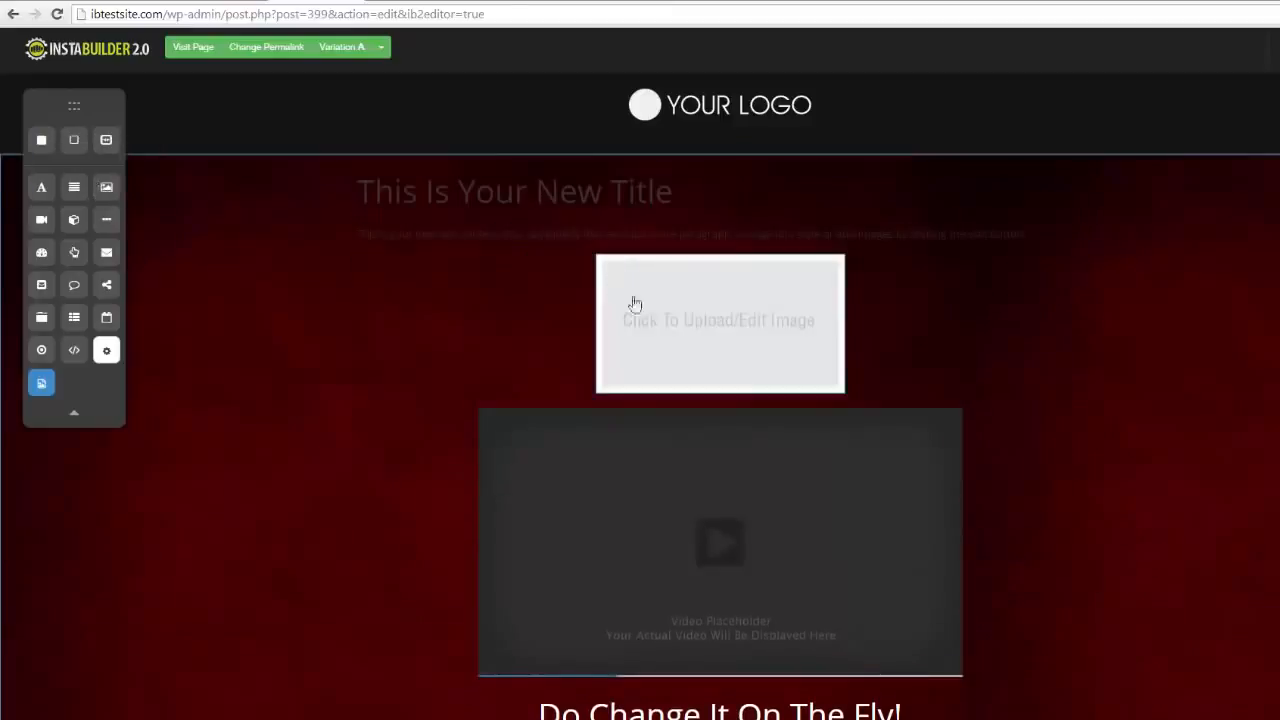
pyautogui.click(738, 322)
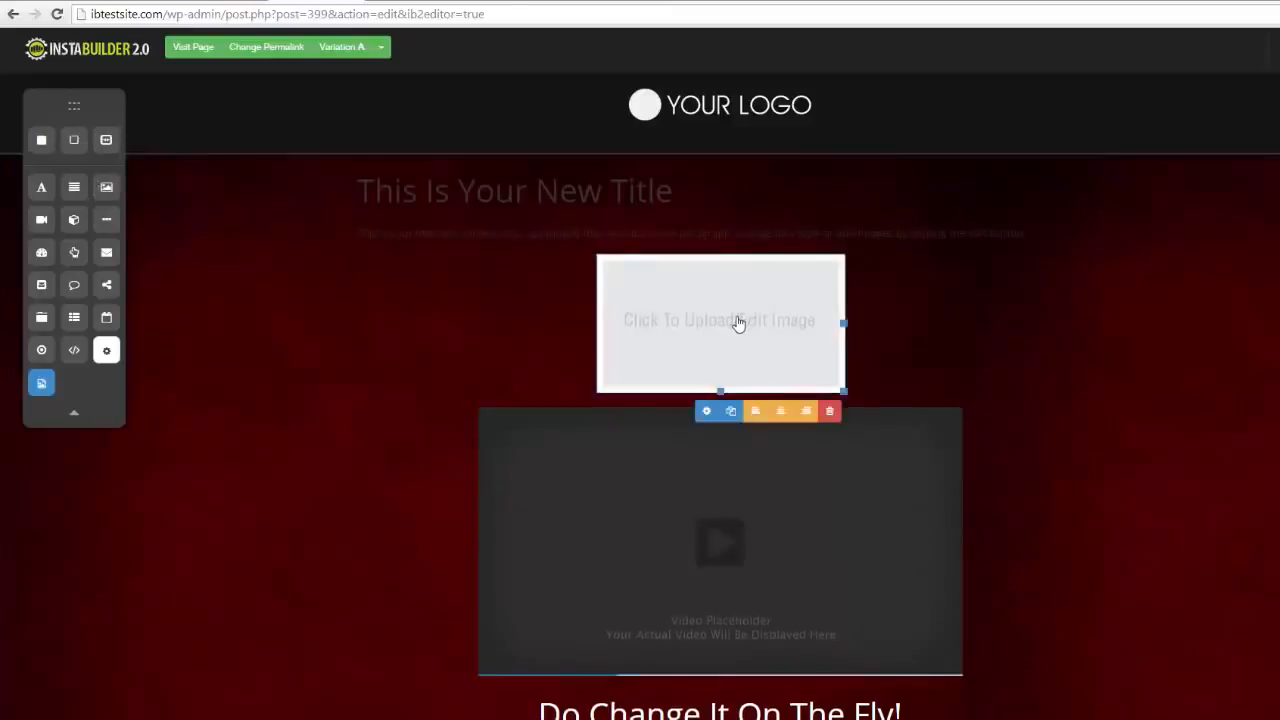
pyautogui.click(706, 411)
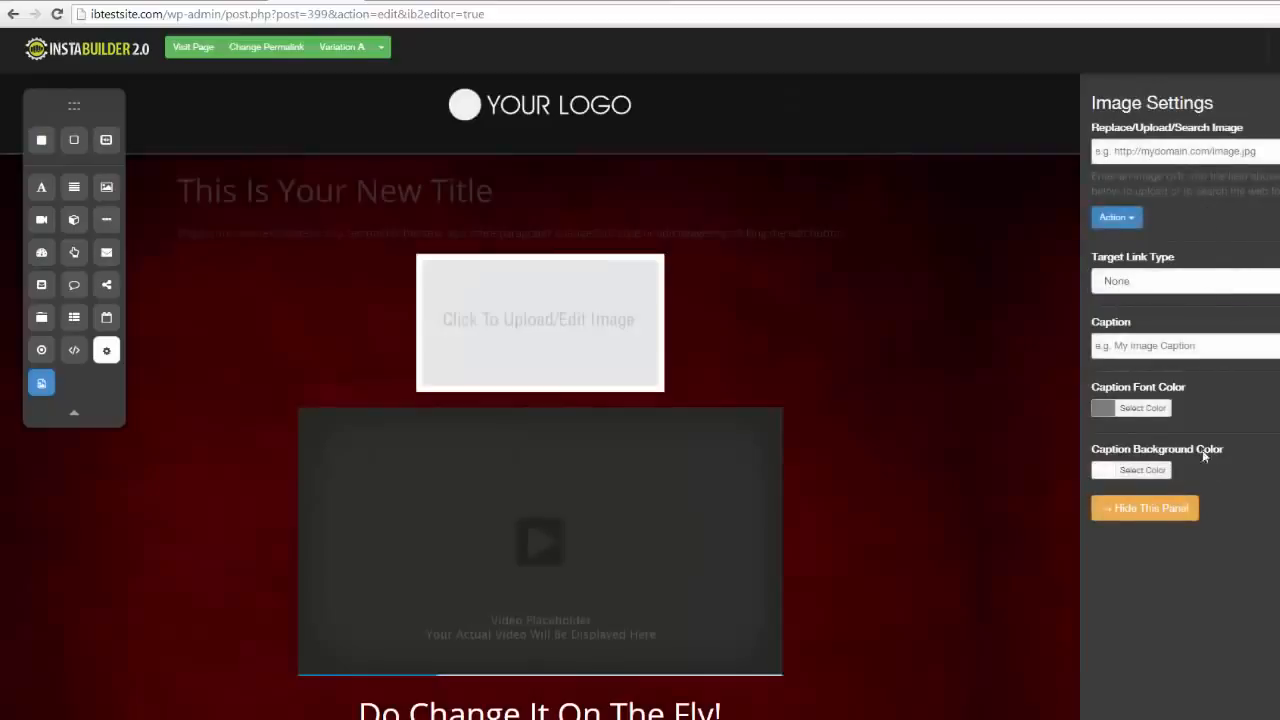
pyautogui.click(1279, 104)
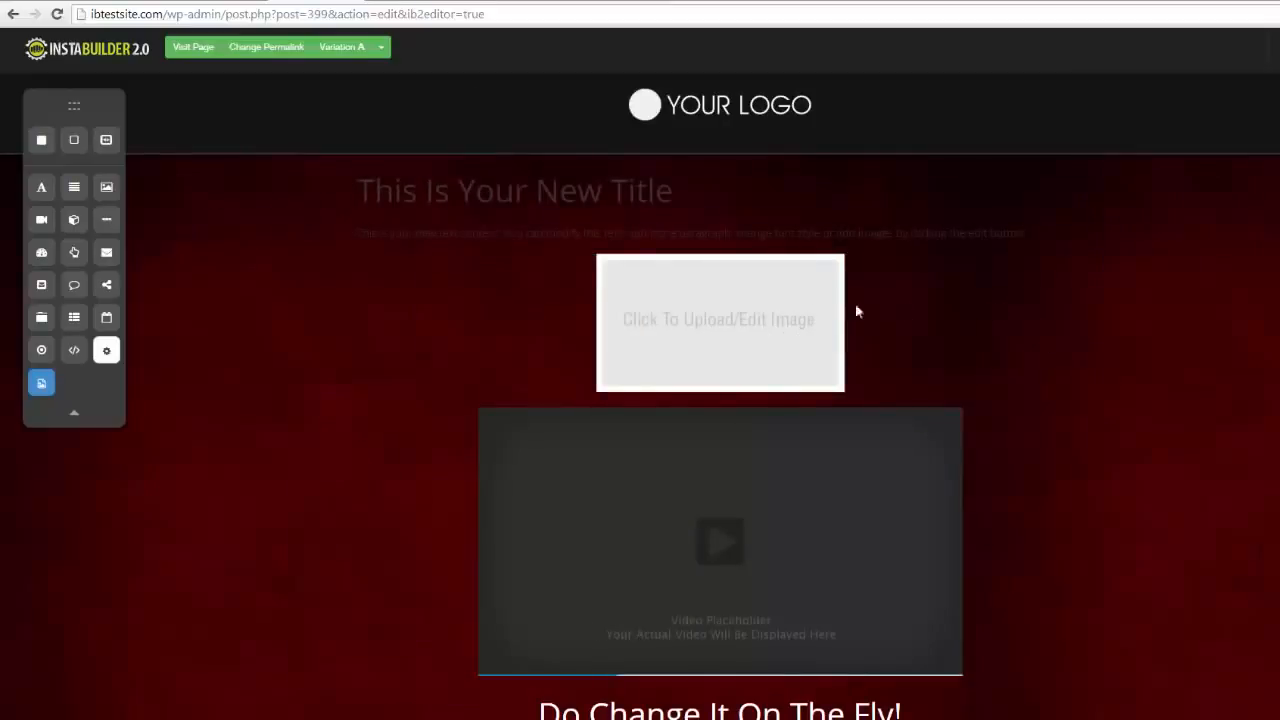
# Delete the placeholder image element above the video
pyautogui.moveTo(823, 322)
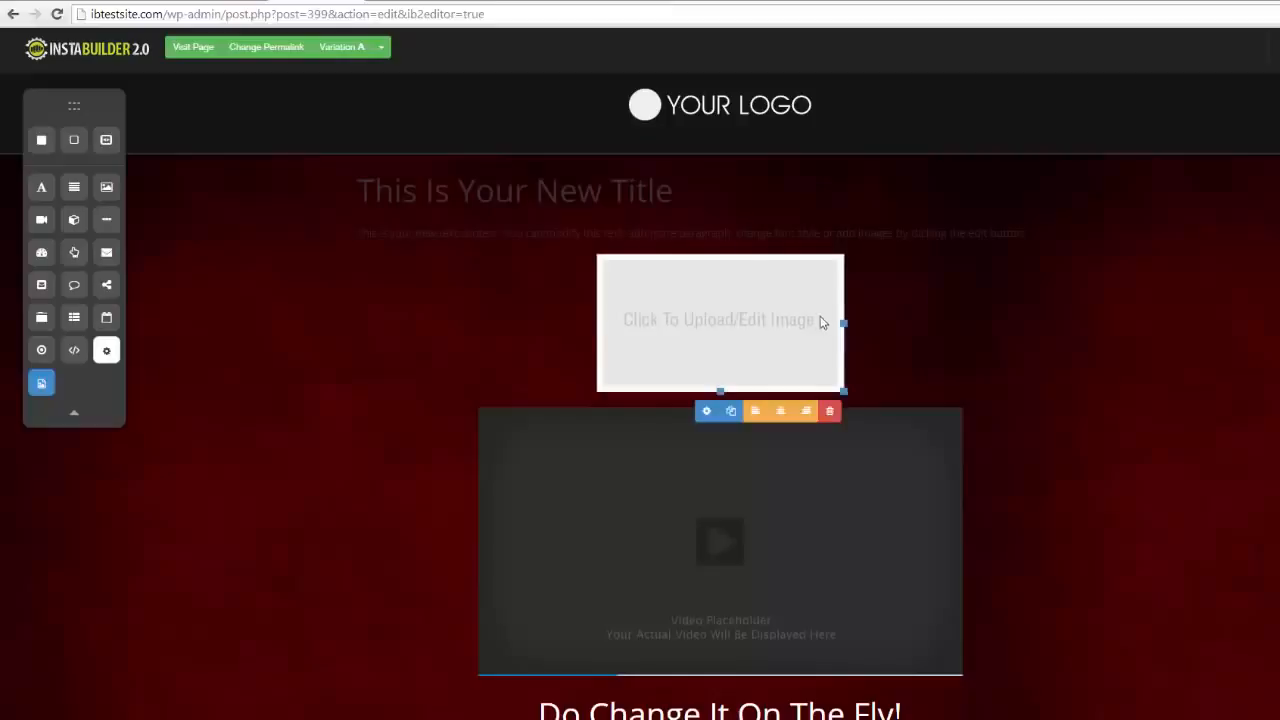
pyautogui.click(828, 415)
pyautogui.click(764, 108)
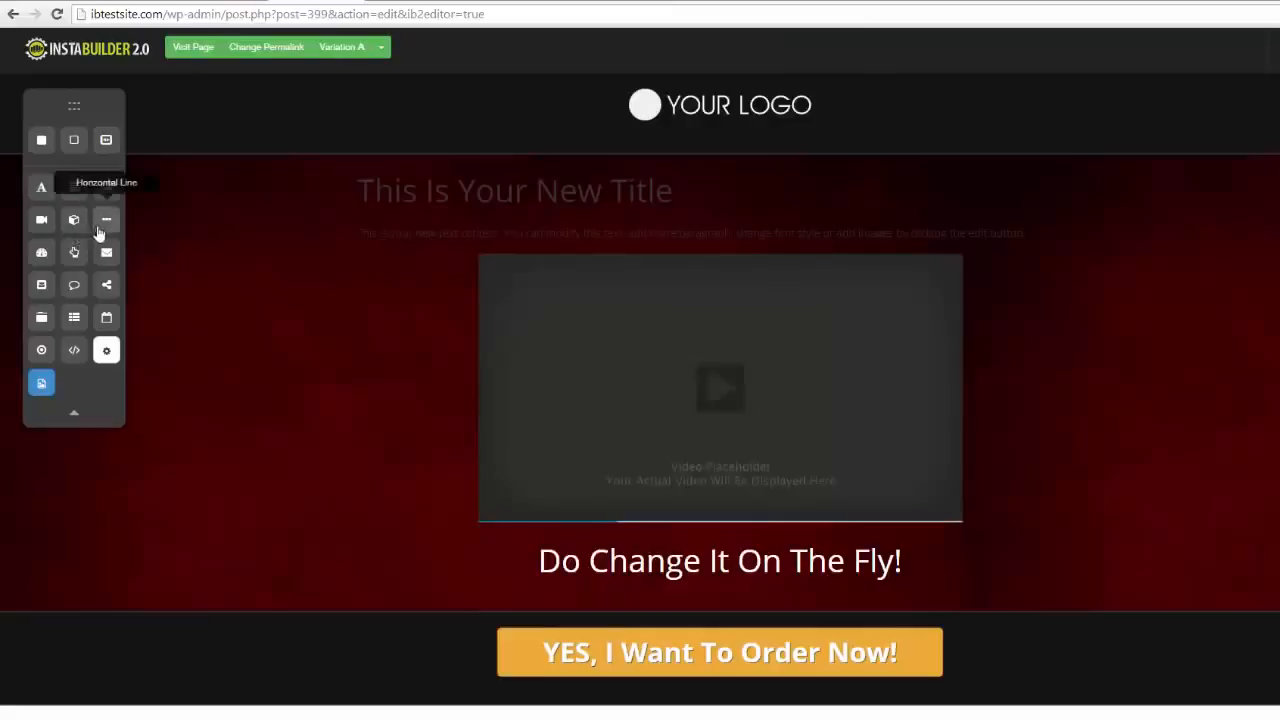
# Add a countdown element between the new title and the text, and look through its countdown setup options
pyautogui.moveTo(44, 256); pyautogui.dragTo(667, 222)
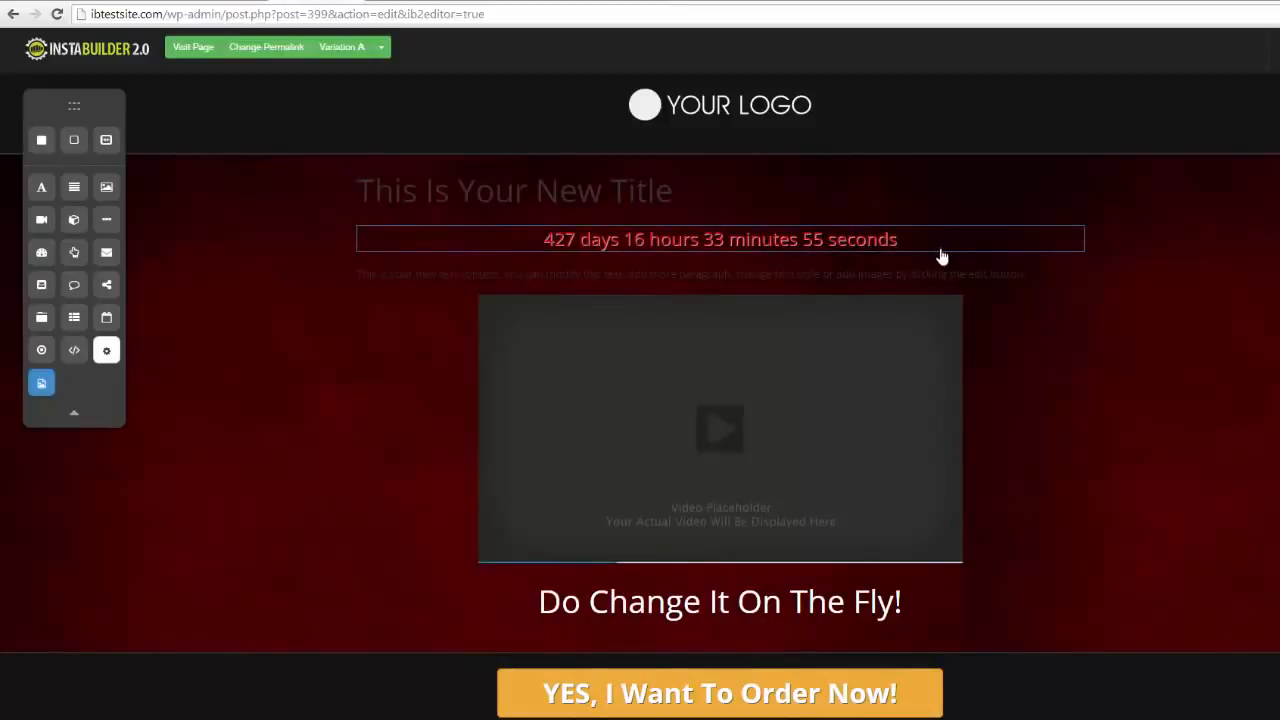
pyautogui.click(946, 272)
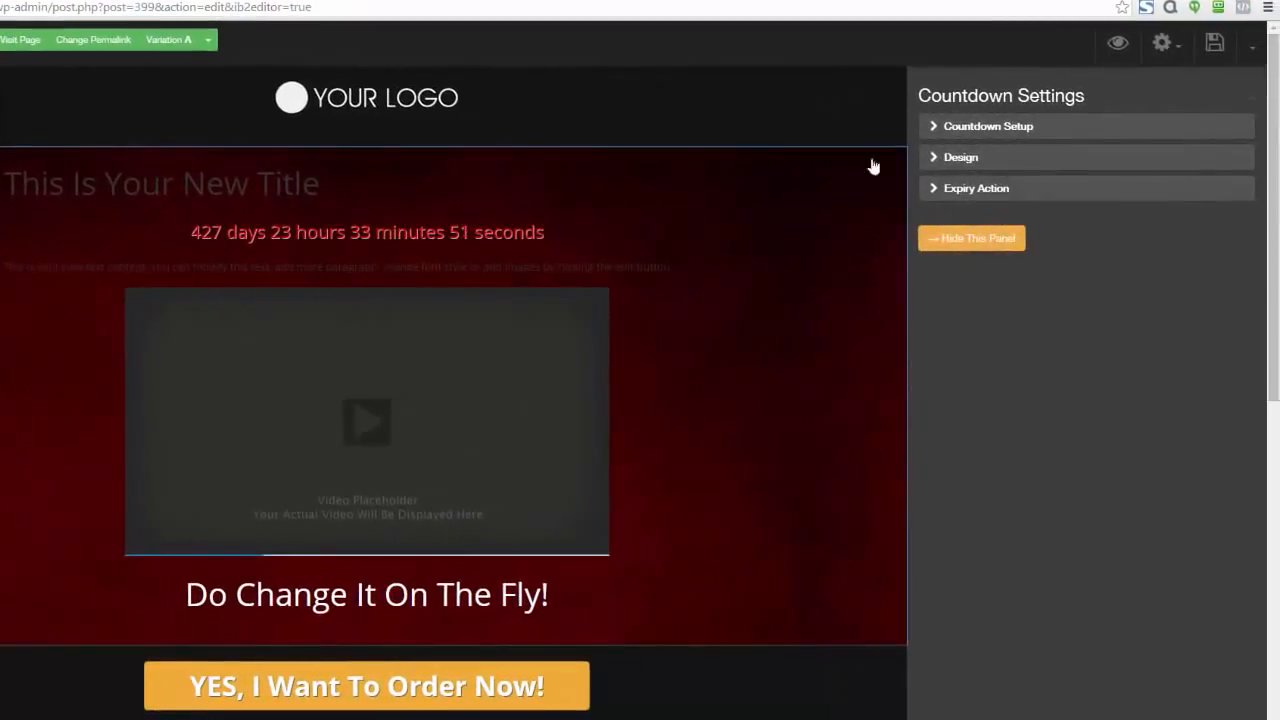
pyautogui.click(923, 130)
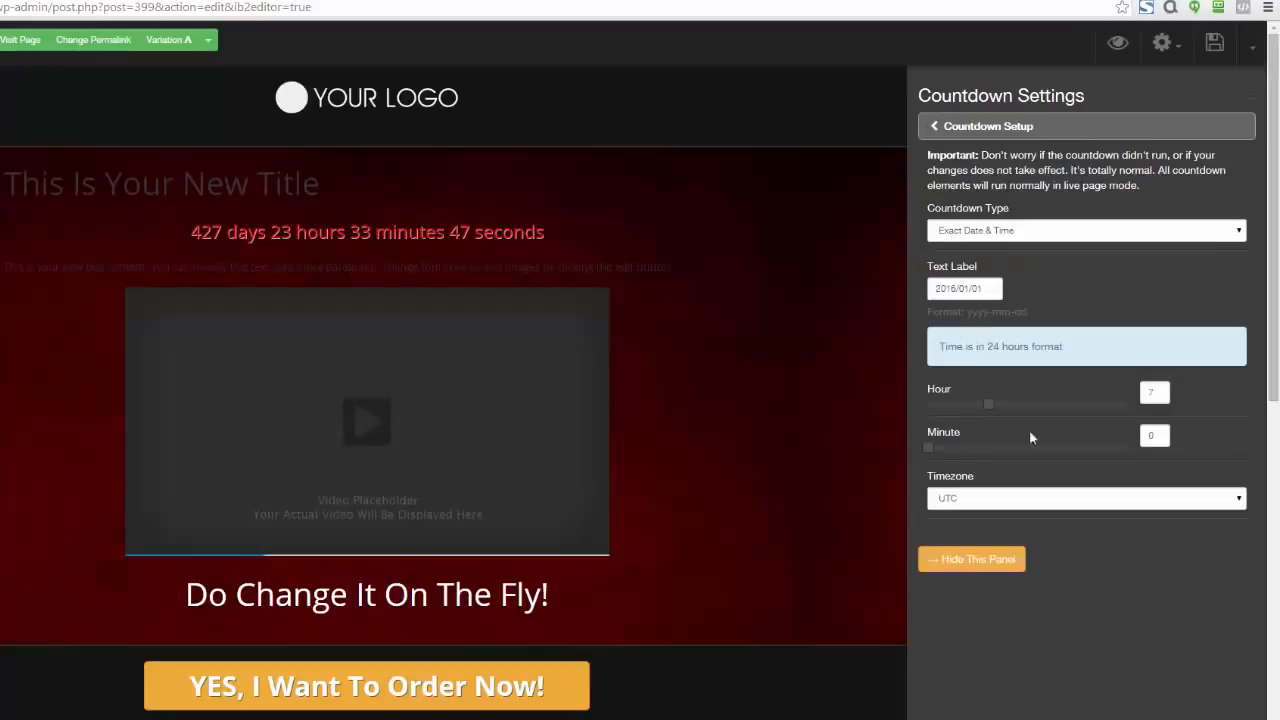
pyautogui.click(933, 128)
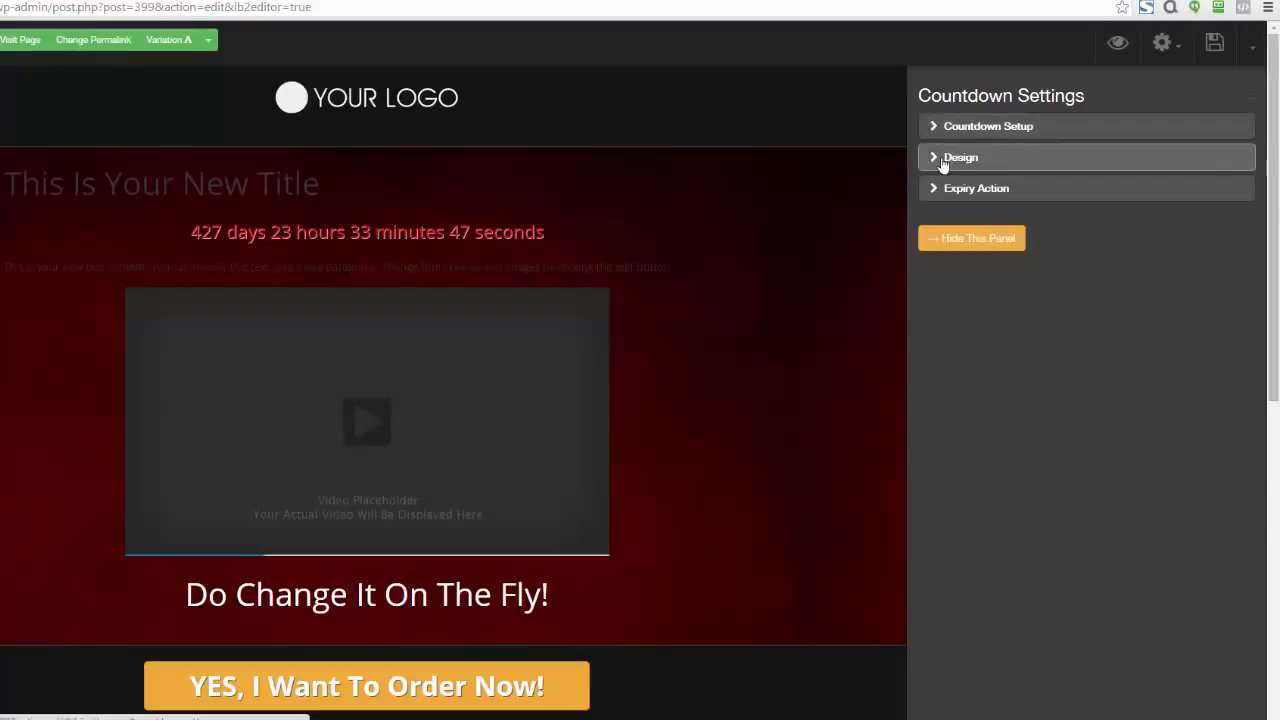
# Try the Fancy Text, Flat Box and Glossy Box styles on the countdown, and set its style to Circular
pyautogui.click(940, 162)
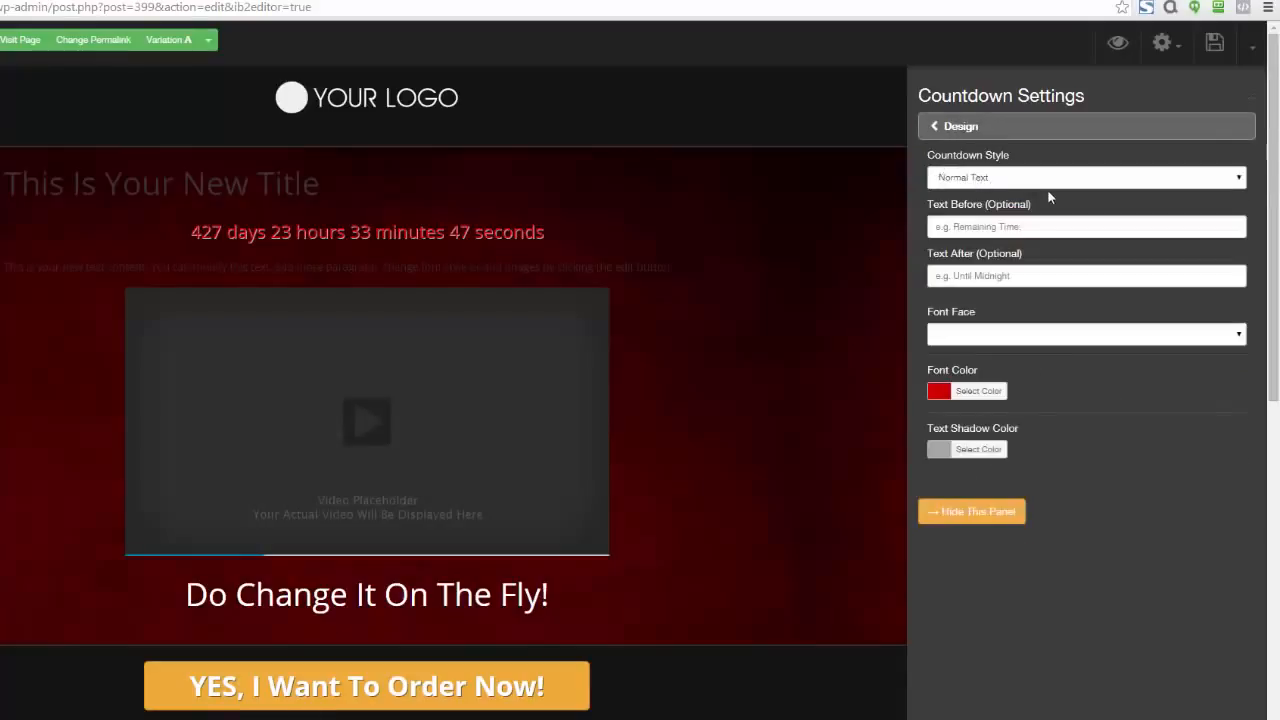
pyautogui.click(1234, 180)
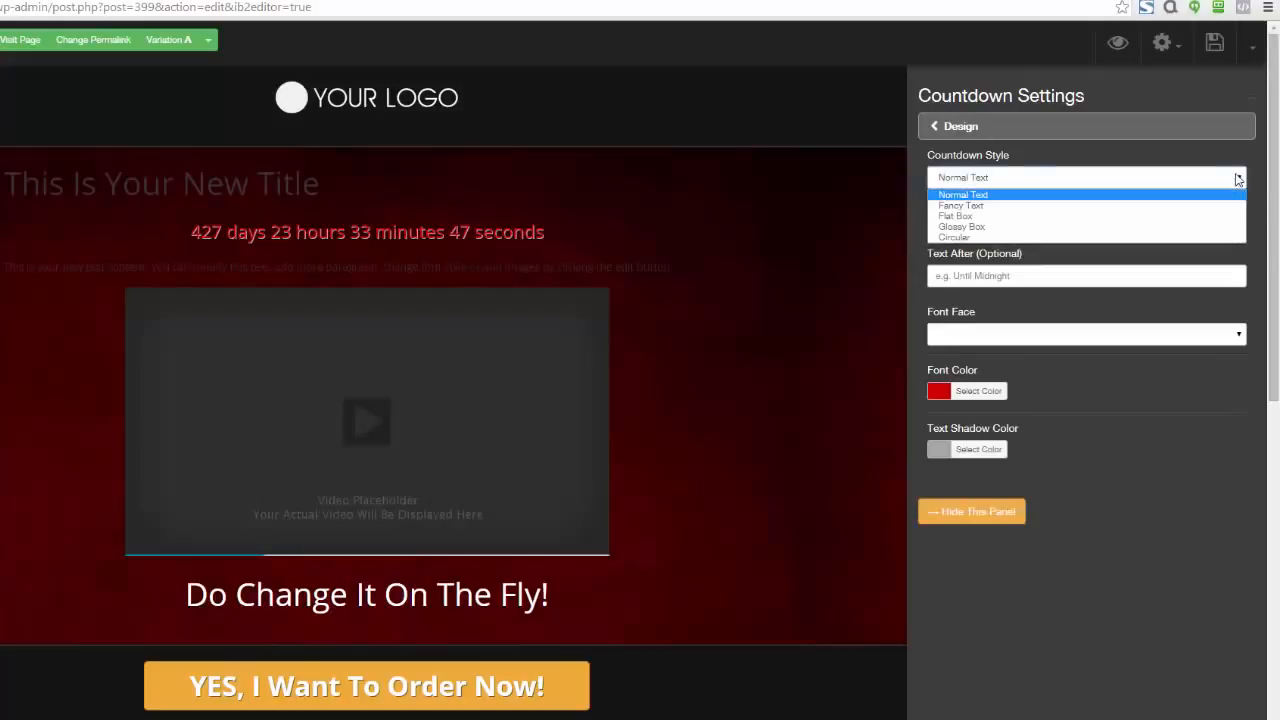
pyautogui.click(1004, 207)
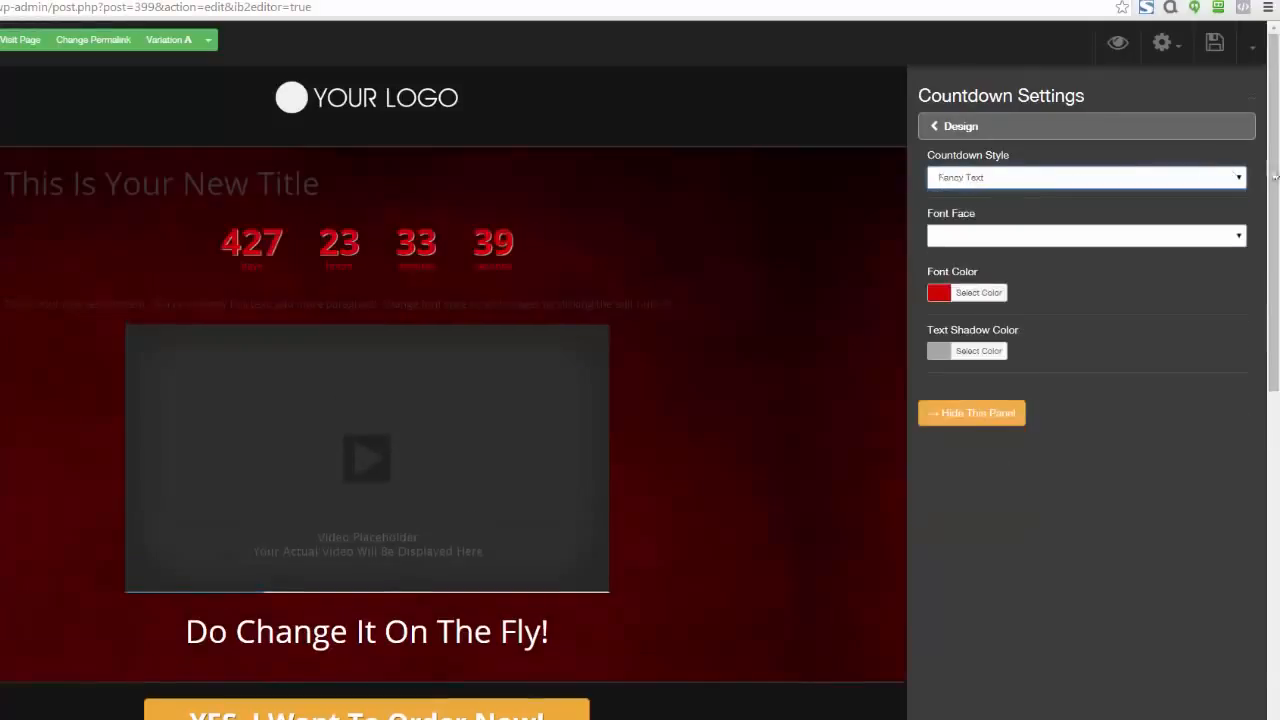
pyautogui.click(1234, 177)
pyautogui.click(1105, 216)
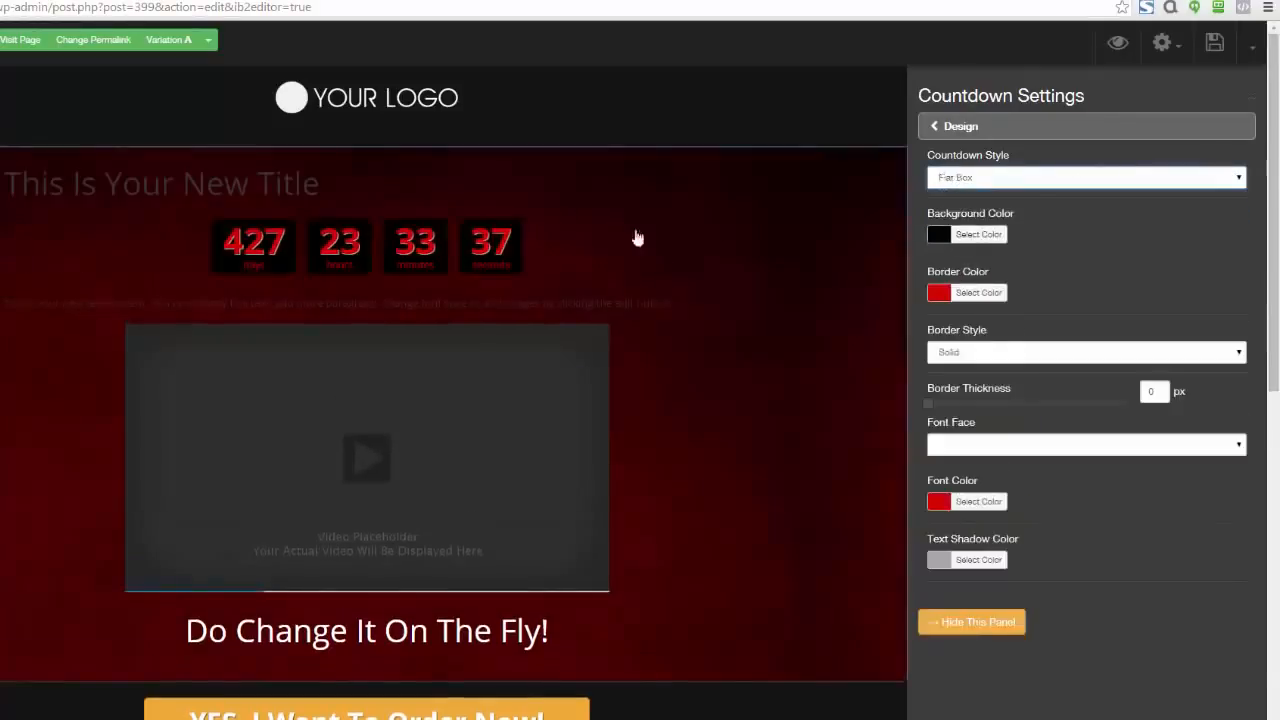
pyautogui.click(1241, 181)
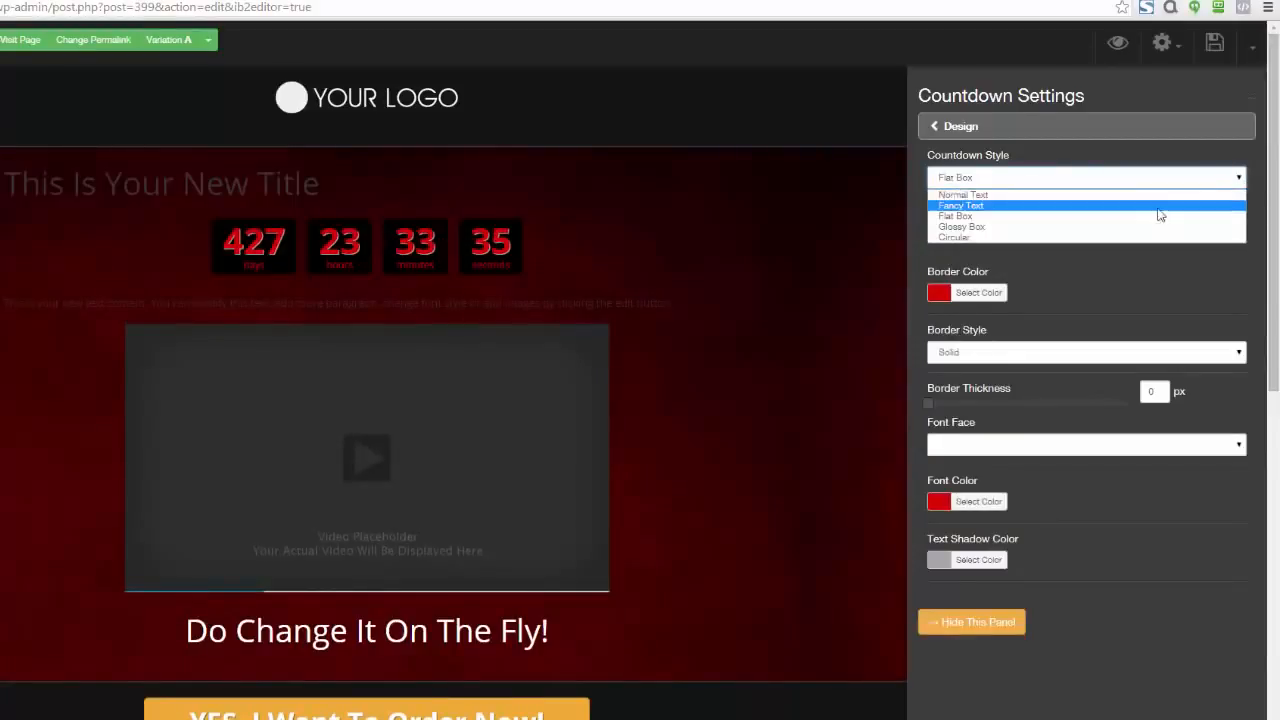
pyautogui.click(1136, 227)
pyautogui.click(1240, 179)
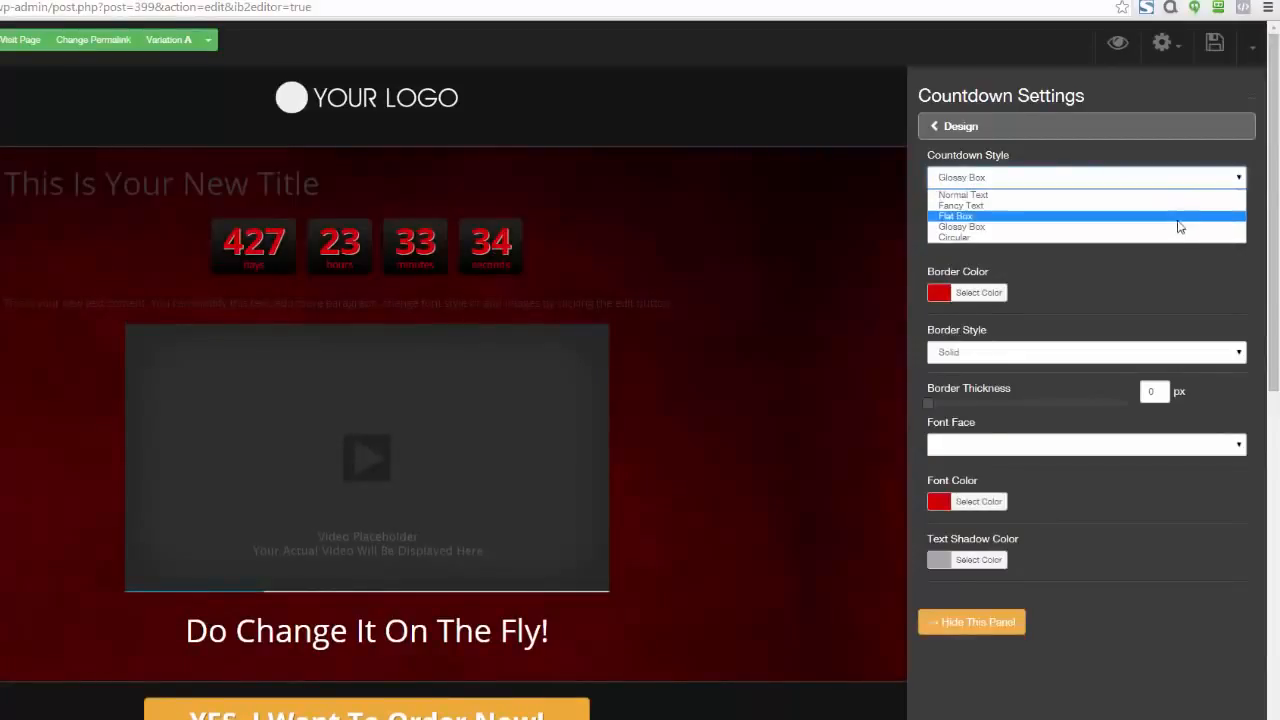
pyautogui.click(1168, 238)
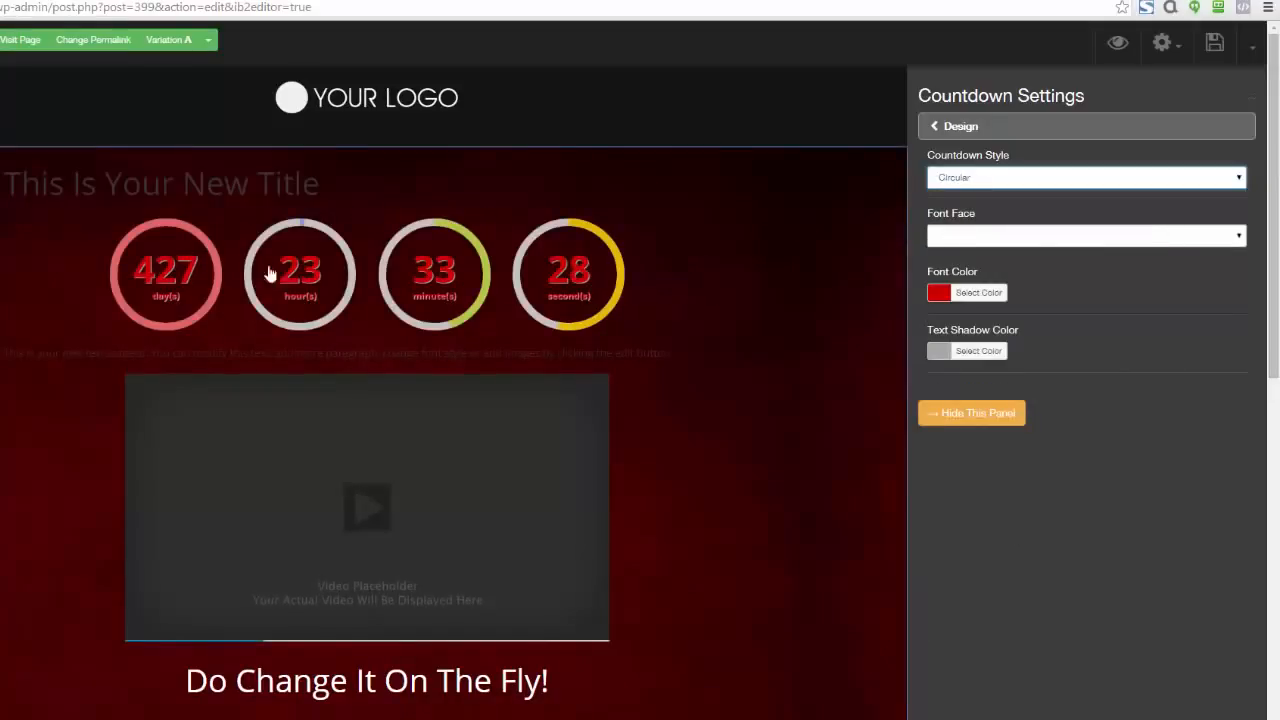
# Set the countdown's font color to near-white #f9f9f9 and change its style to Flat Box
pyautogui.click(938, 292)
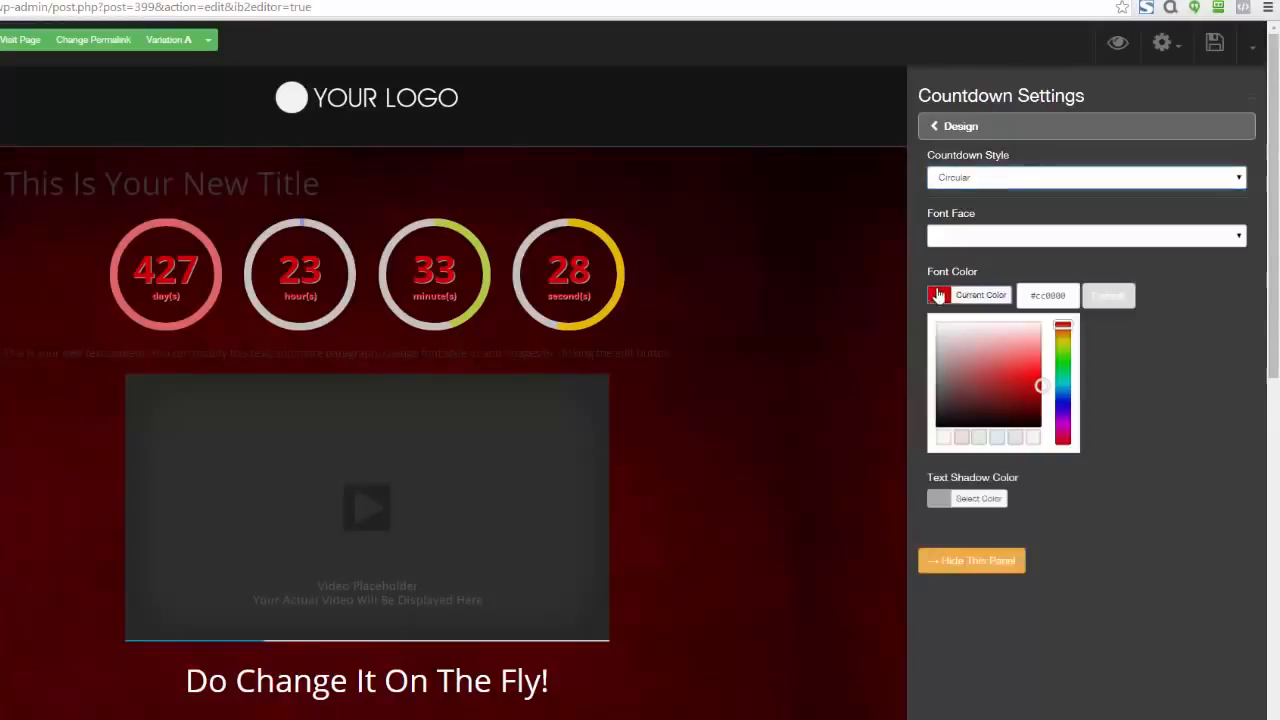
pyautogui.click(936, 328)
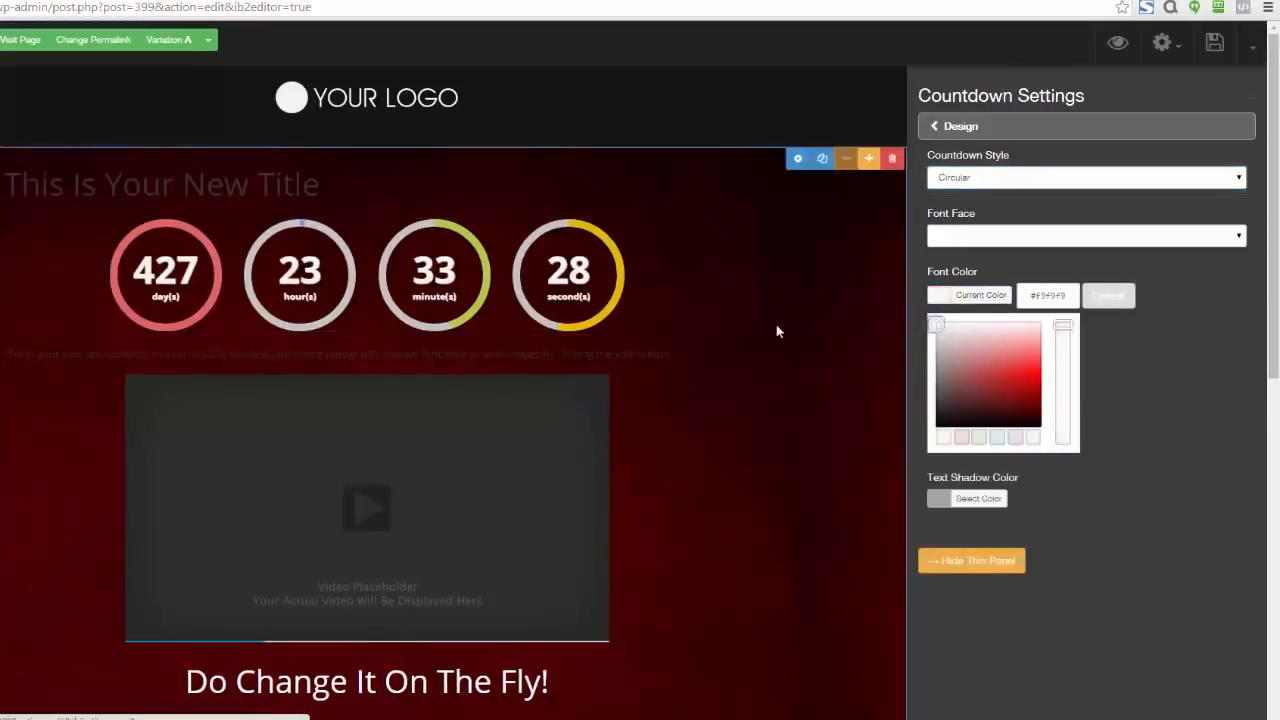
pyautogui.click(1238, 180)
pyautogui.click(1090, 216)
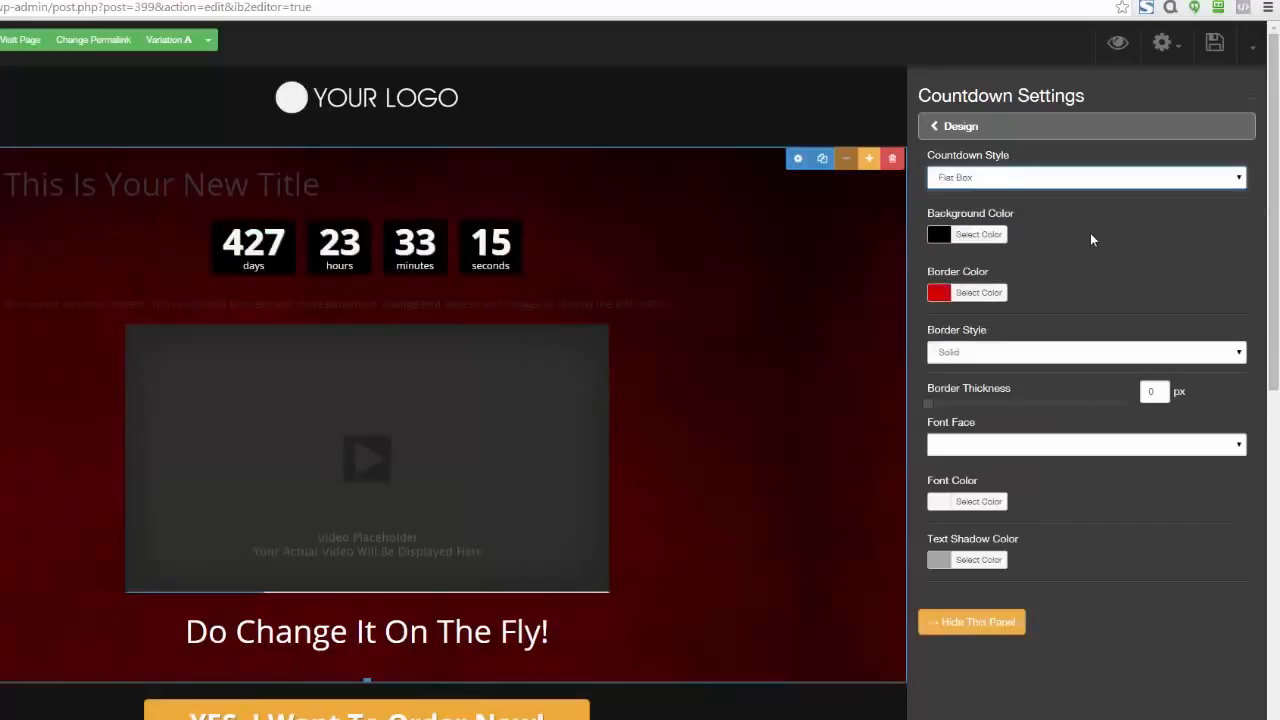
# Change the Flat Box countdown's background color to a very dark red
pyautogui.click(943, 240)
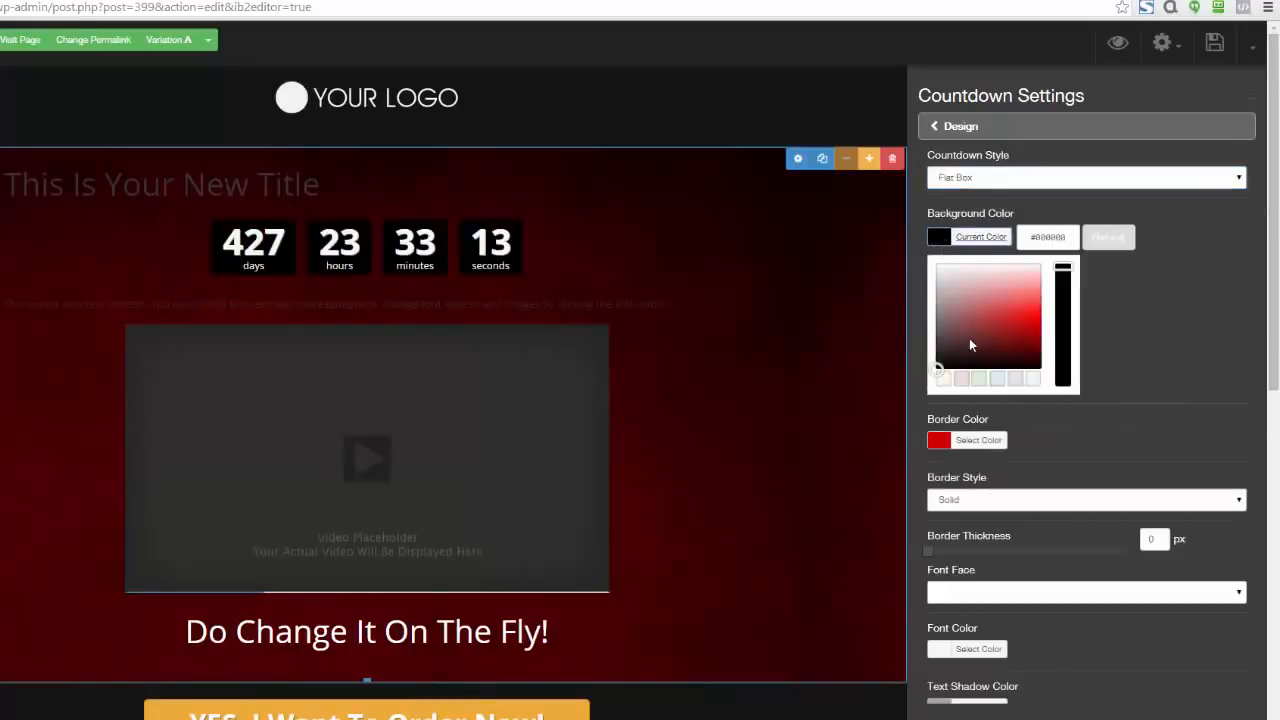
pyautogui.moveTo(969, 345)
pyautogui.mouseDown()
pyautogui.moveTo(1014, 300)
pyautogui.moveTo(1029, 319)
pyautogui.moveTo(960, 323)
pyautogui.moveTo(990, 294)
pyautogui.moveTo(1031, 303)
pyautogui.moveTo(1009, 323)
pyautogui.moveTo(1020, 349)
pyautogui.moveTo(1036, 342)
pyautogui.moveTo(1031, 296)
pyautogui.moveTo(1006, 294)
pyautogui.moveTo(1003, 326)
pyautogui.moveTo(1038, 380)
pyautogui.mouseUp()
pyautogui.click(977, 407)
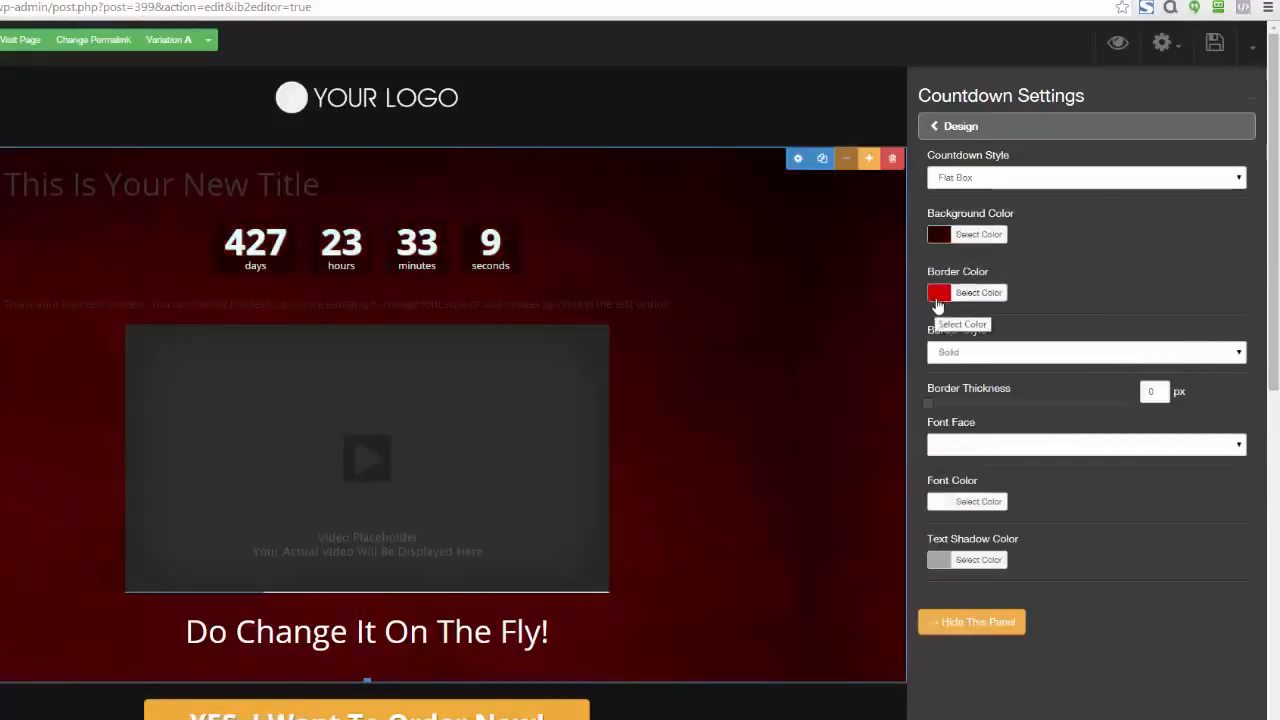
# Look through the action types available for when the countdown expires
pyautogui.click(931, 127)
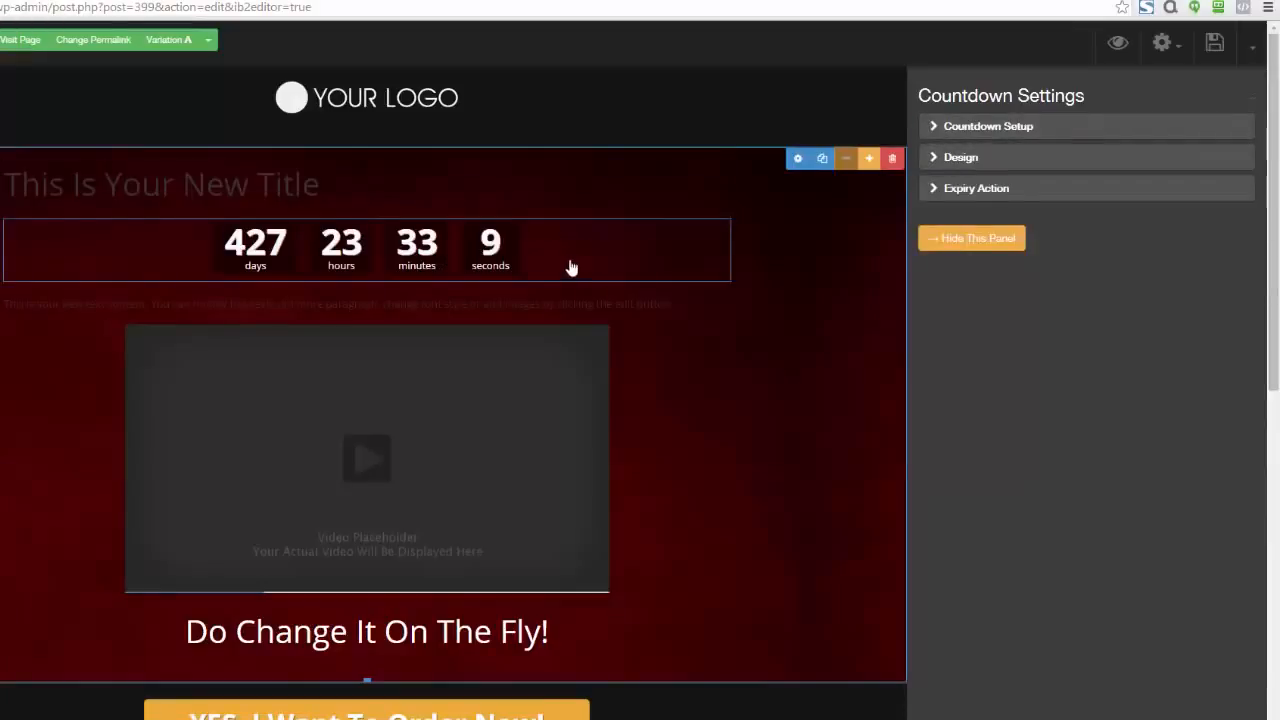
pyautogui.click(928, 191)
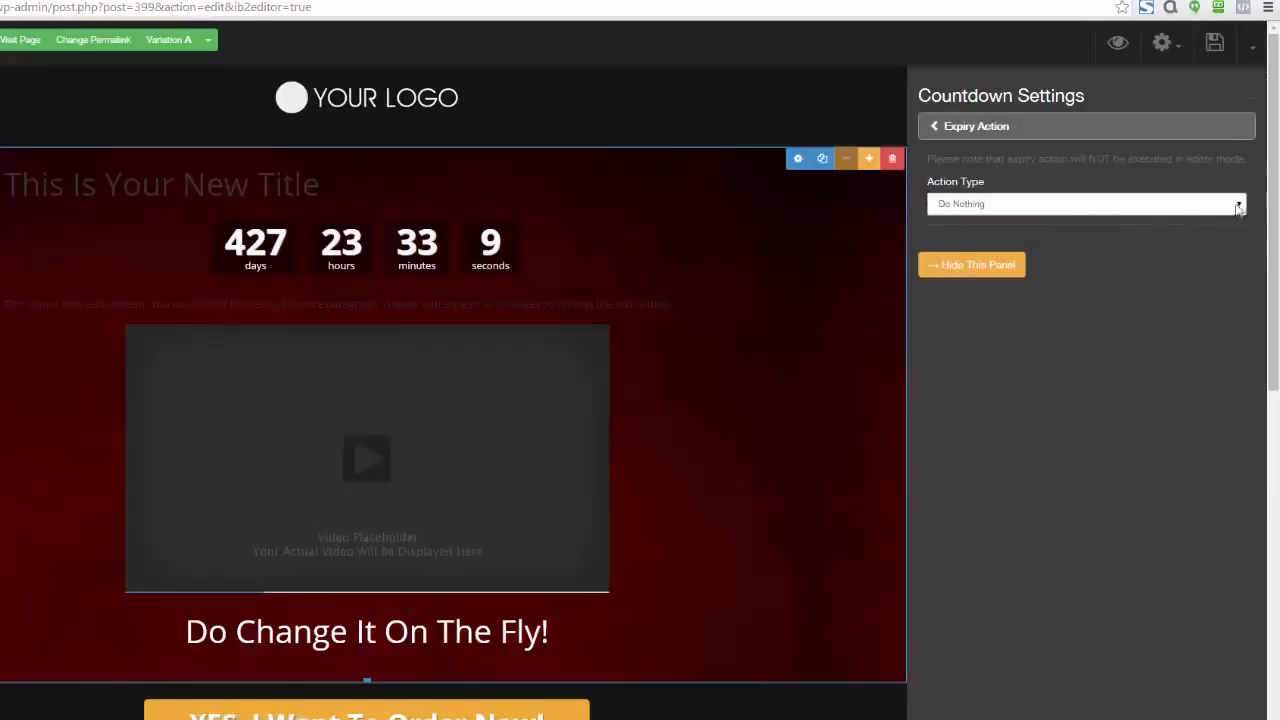
pyautogui.click(1238, 205)
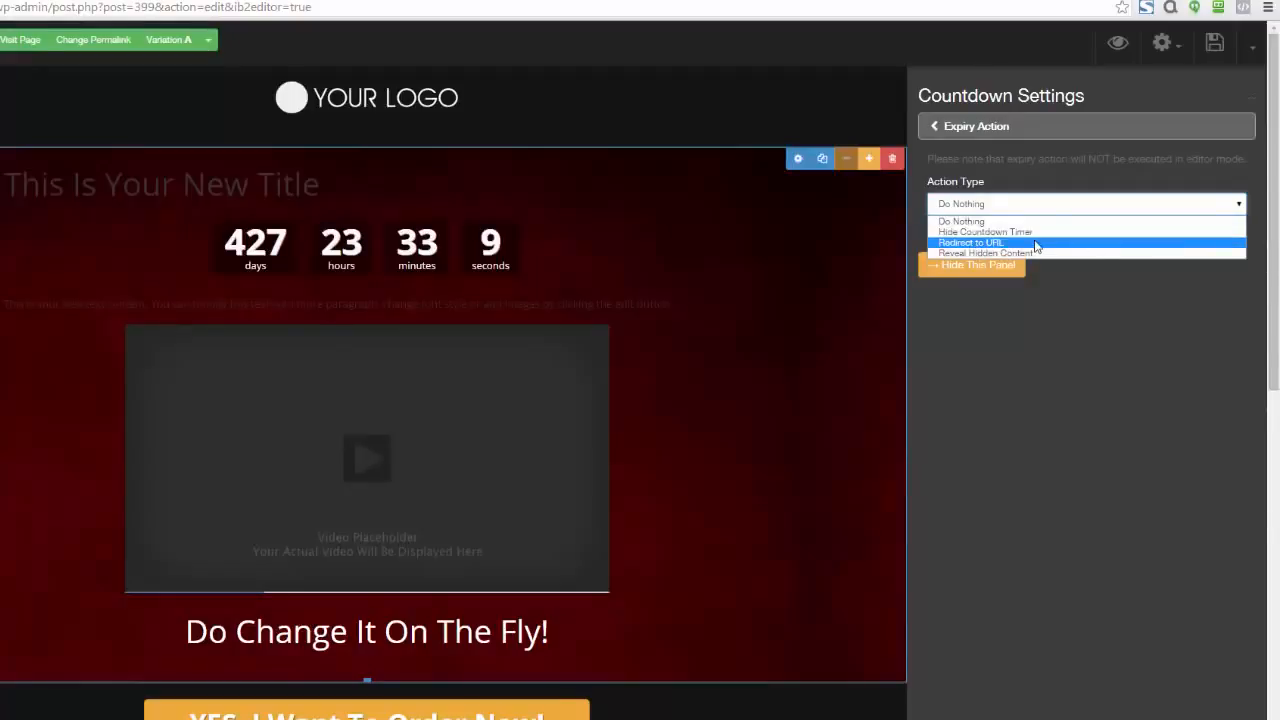
pyautogui.click(1044, 302)
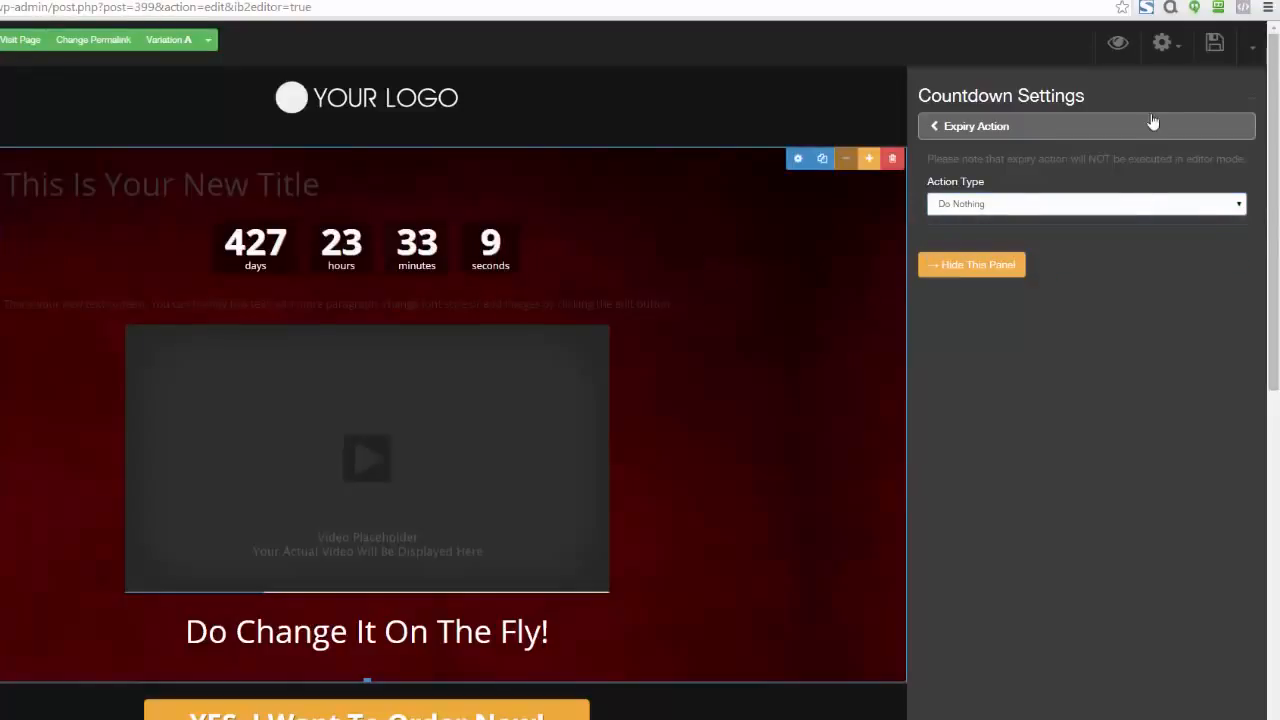
# Close the countdown settings and delete the countdown element below the new title
pyautogui.click(1247, 106)
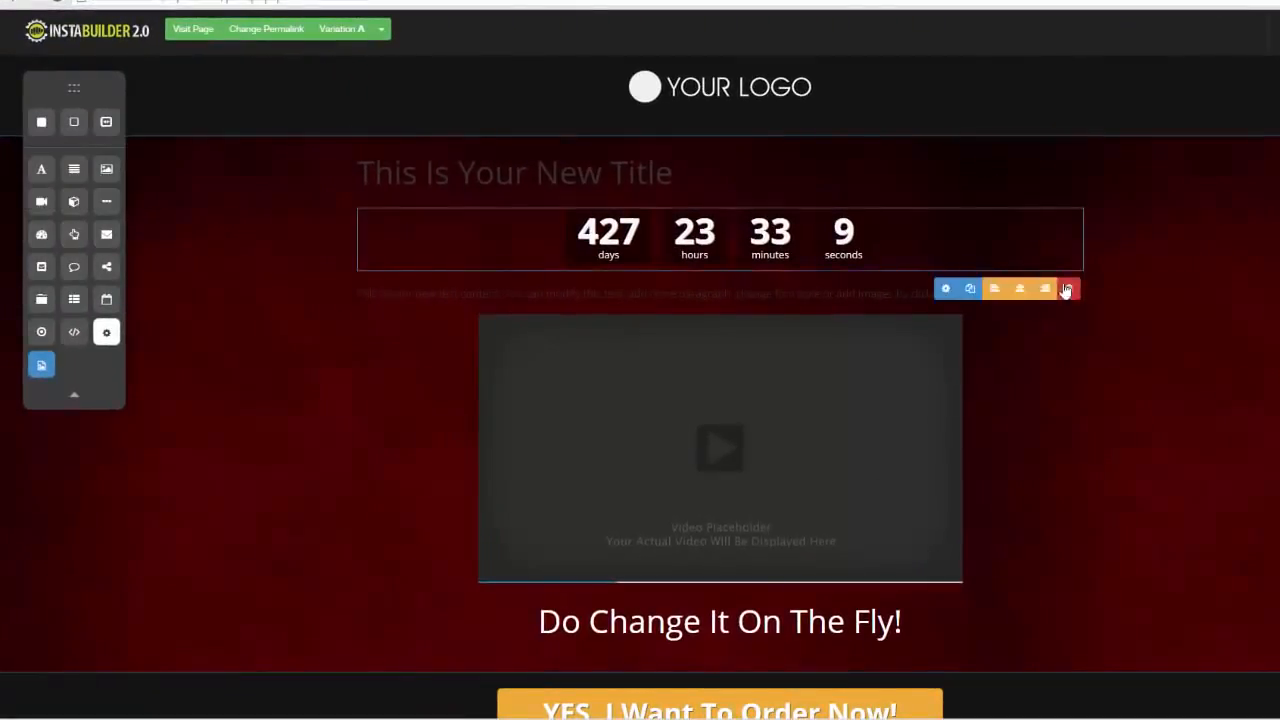
pyautogui.click(1068, 288)
pyautogui.click(752, 92)
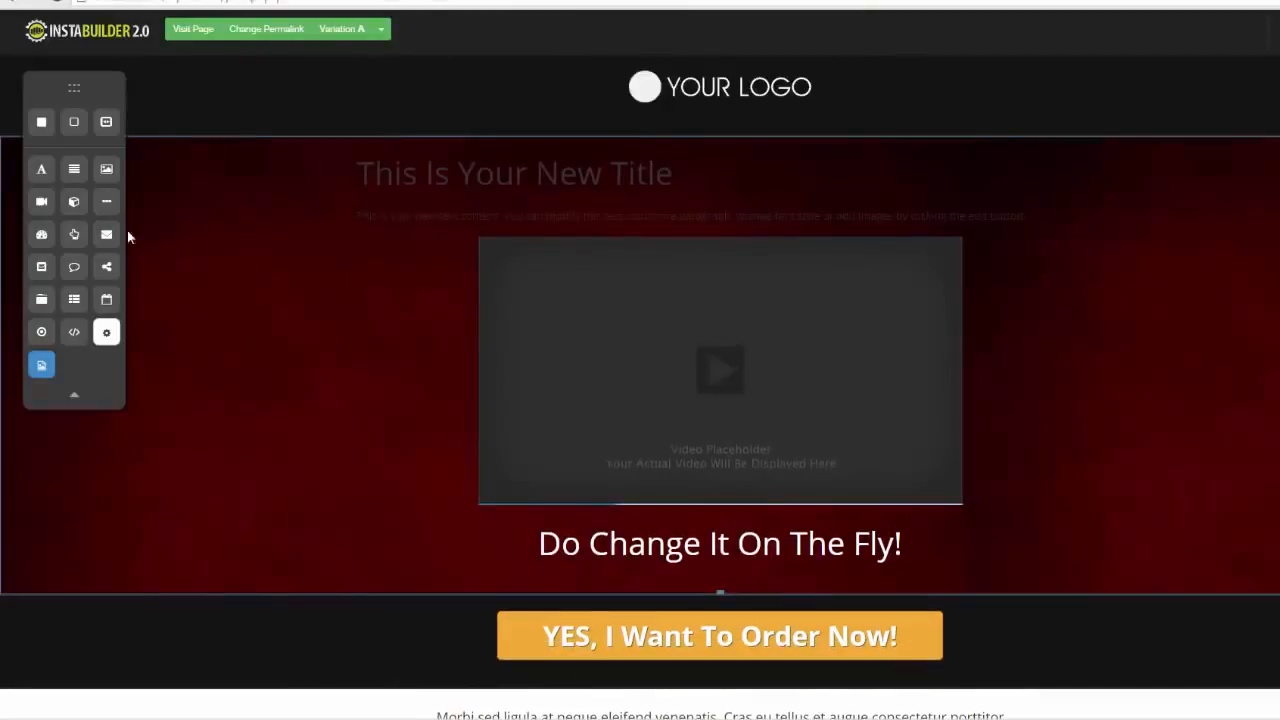
# Add a button element between the new title and the text, and view its text label and font options
pyautogui.moveTo(75, 236); pyautogui.dragTo(628, 222)
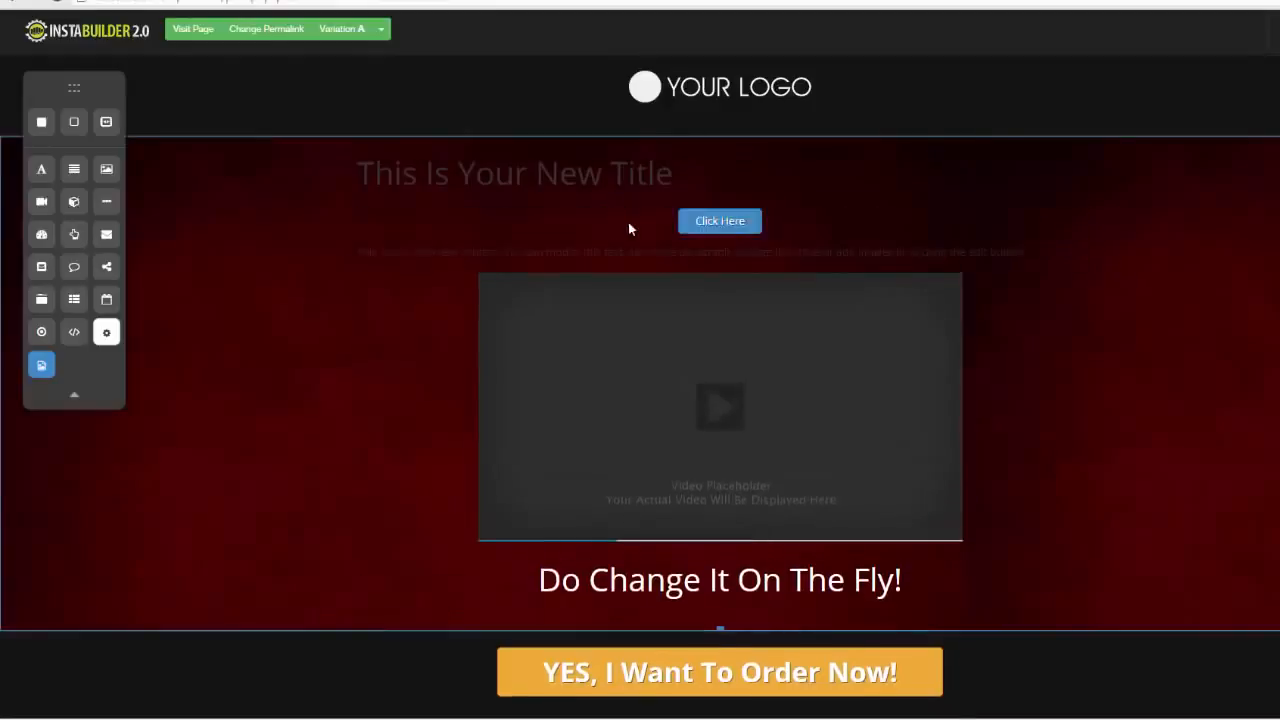
pyautogui.click(747, 231)
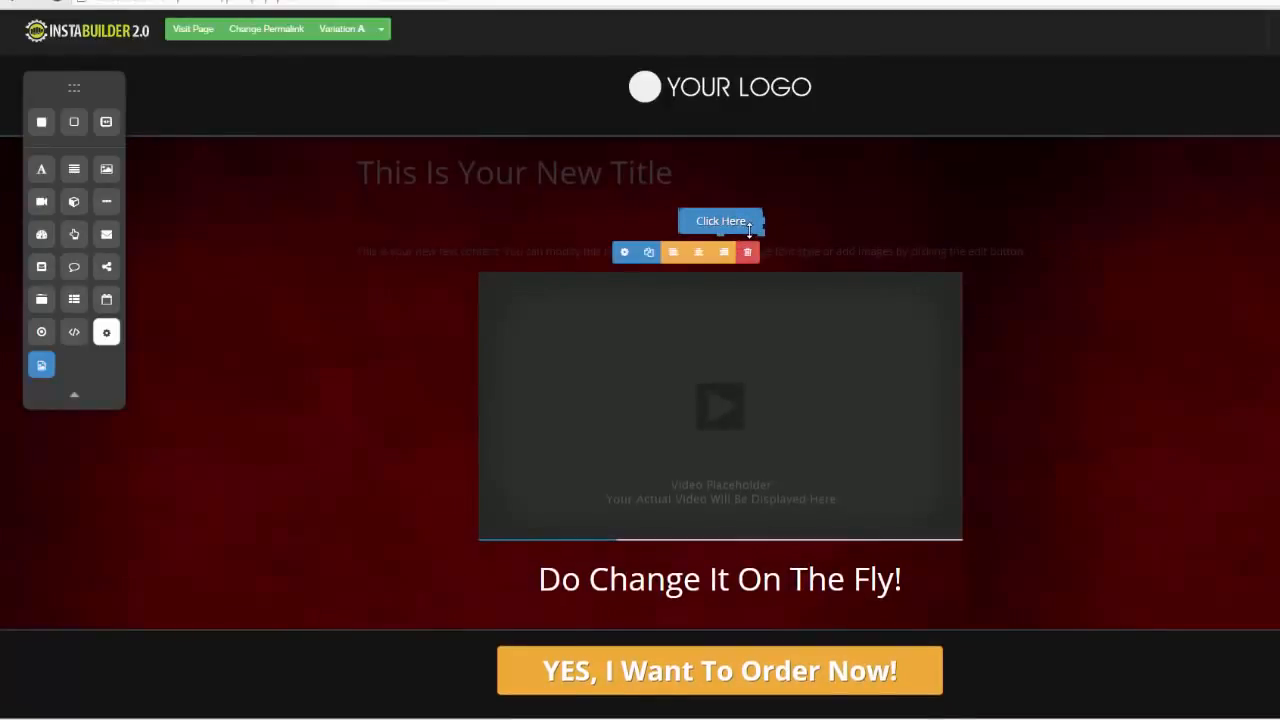
pyautogui.click(624, 252)
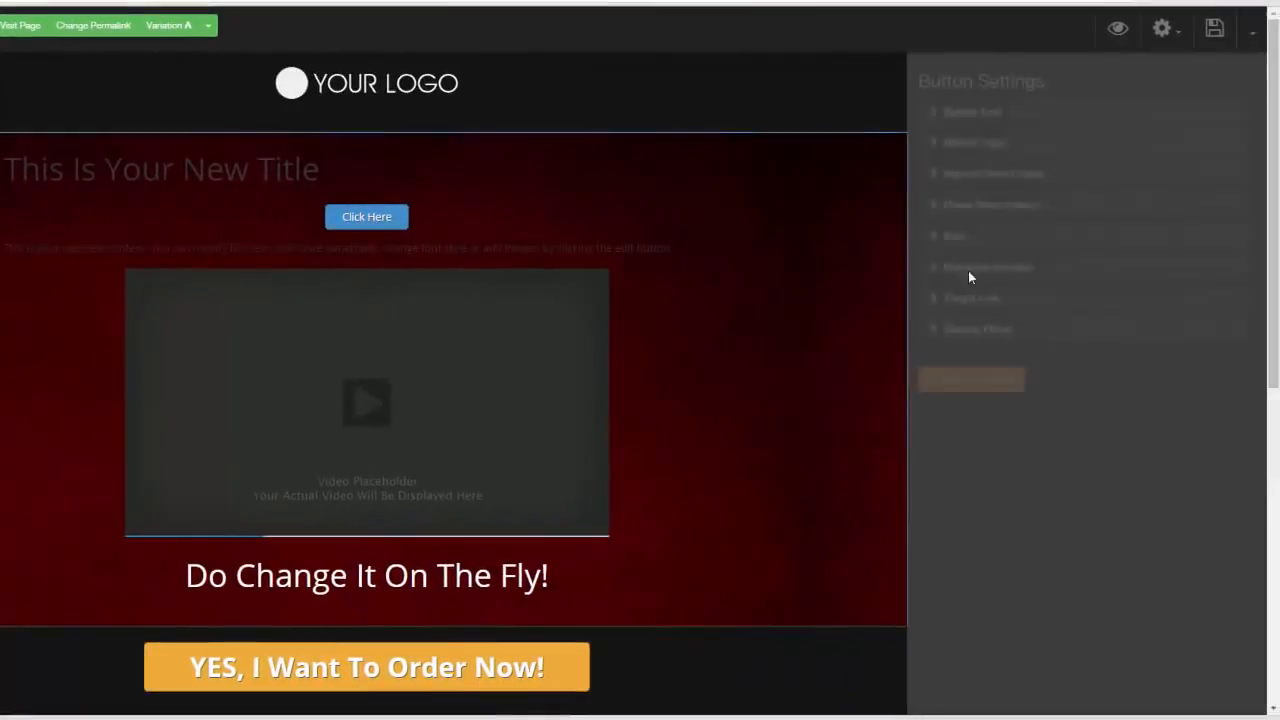
pyautogui.click(940, 115)
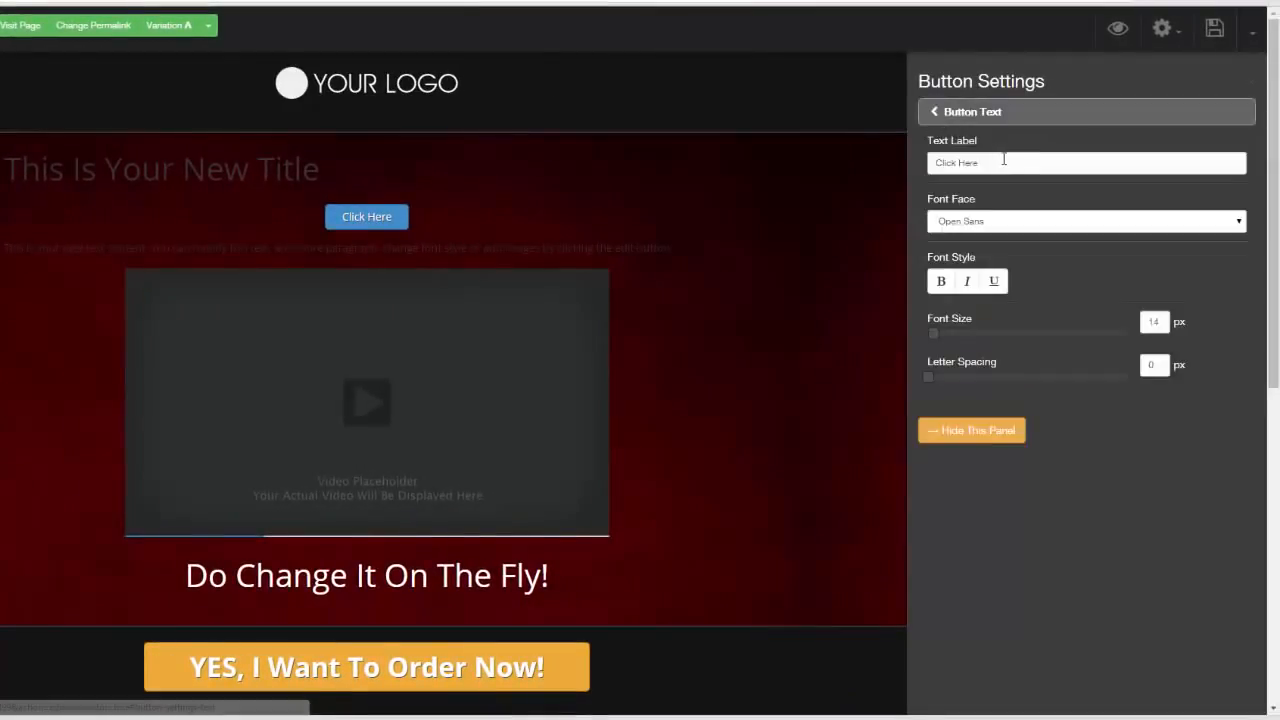
pyautogui.moveTo(1004, 160); pyautogui.dragTo(908, 170)
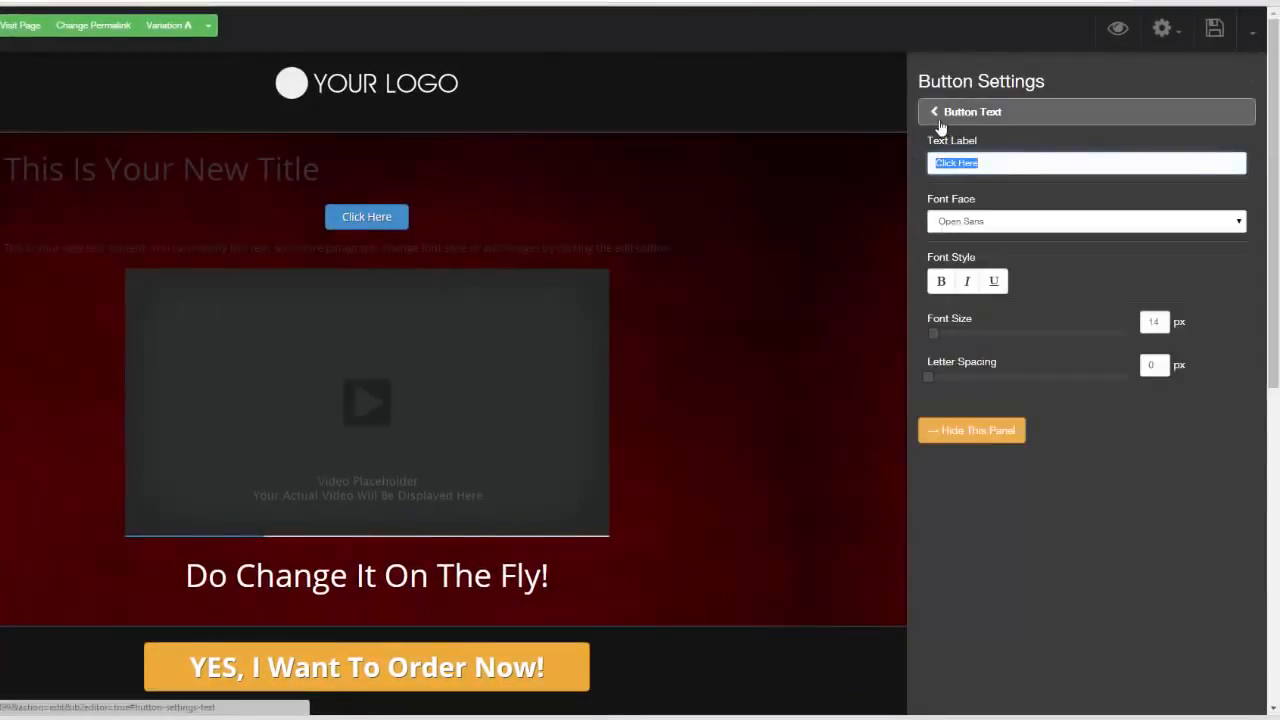
pyautogui.click(934, 118)
# Try the Glossy style on the new button, and set its style back to Flat
pyautogui.click(928, 143)
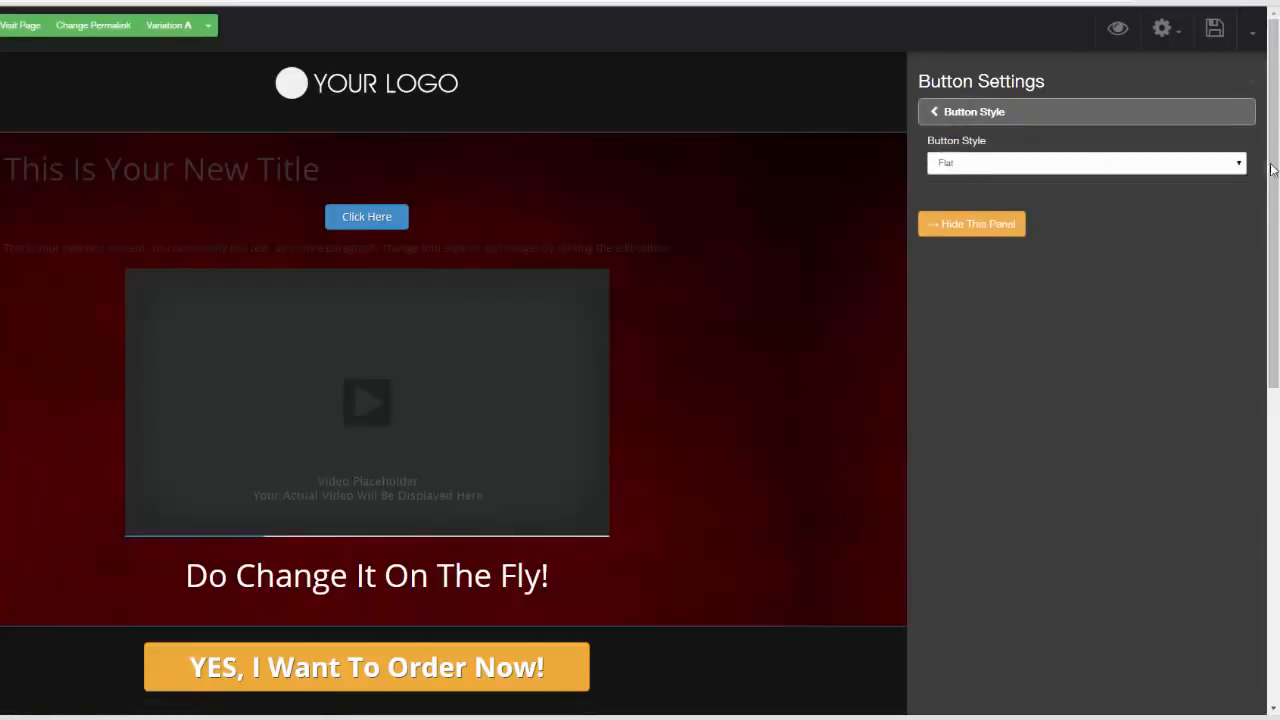
pyautogui.click(1200, 163)
pyautogui.click(1205, 191)
pyautogui.click(1237, 164)
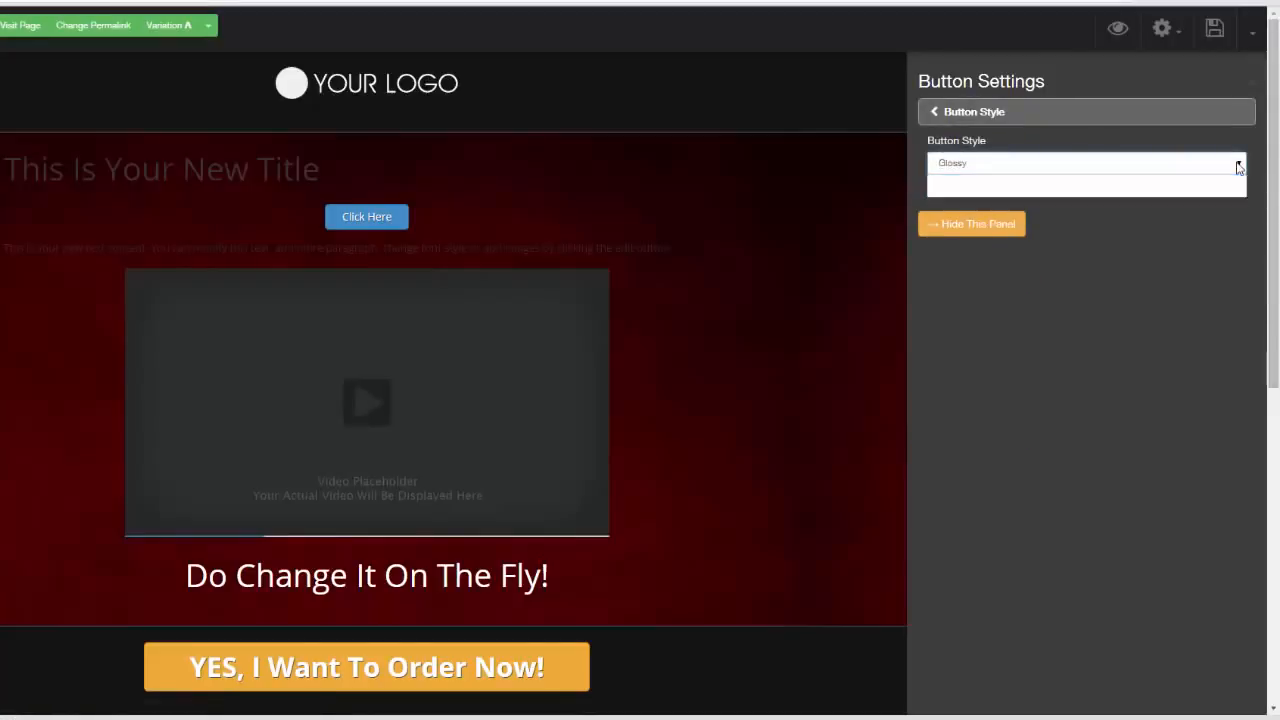
pyautogui.click(1193, 182)
pyautogui.click(935, 113)
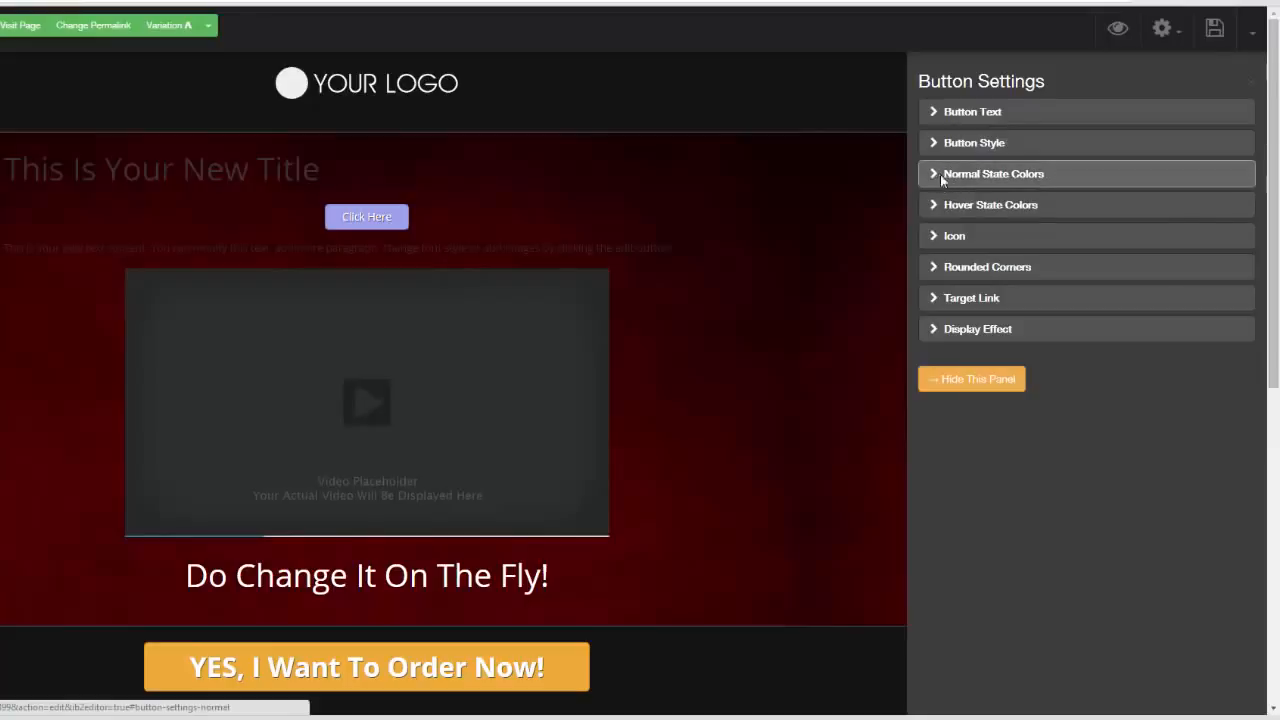
# Set the button's normal state color to deep blue #1919c6
pyautogui.click(940, 174)
pyautogui.click(972, 164)
pyautogui.moveTo(1022, 193)
pyautogui.mouseDown()
pyautogui.moveTo(1023, 234)
pyautogui.moveTo(974, 206)
pyautogui.moveTo(1027, 275)
pyautogui.moveTo(1006, 274)
pyautogui.moveTo(1014, 251)
pyautogui.mouseUp()
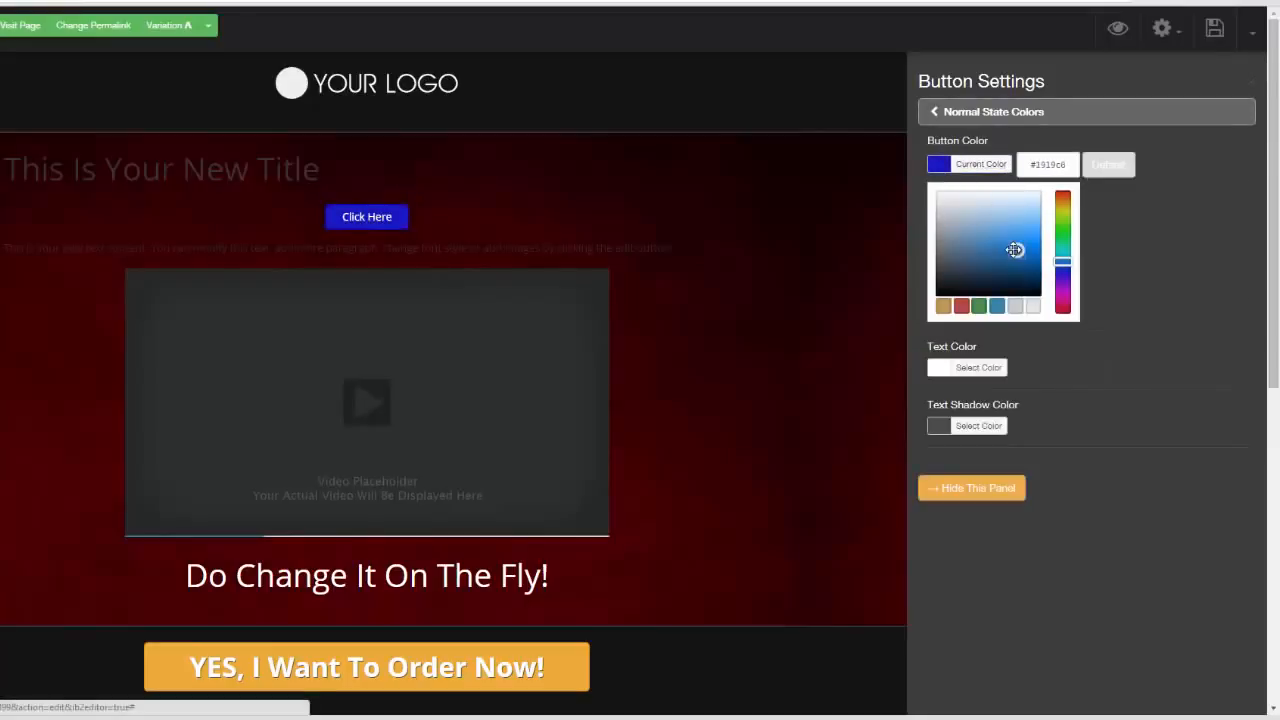
pyautogui.click(1151, 241)
pyautogui.click(938, 113)
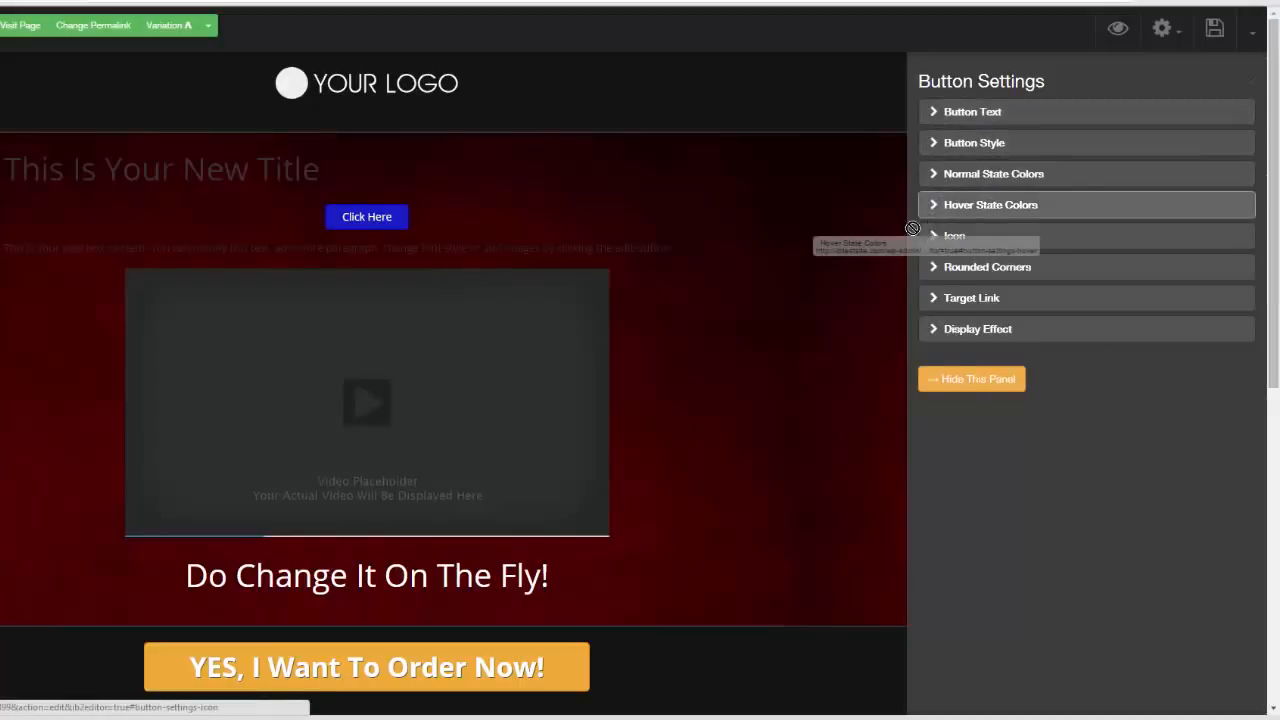
# Set the button's hover state color to light orange #f6cd88
pyautogui.click(932, 204)
pyautogui.click(940, 162)
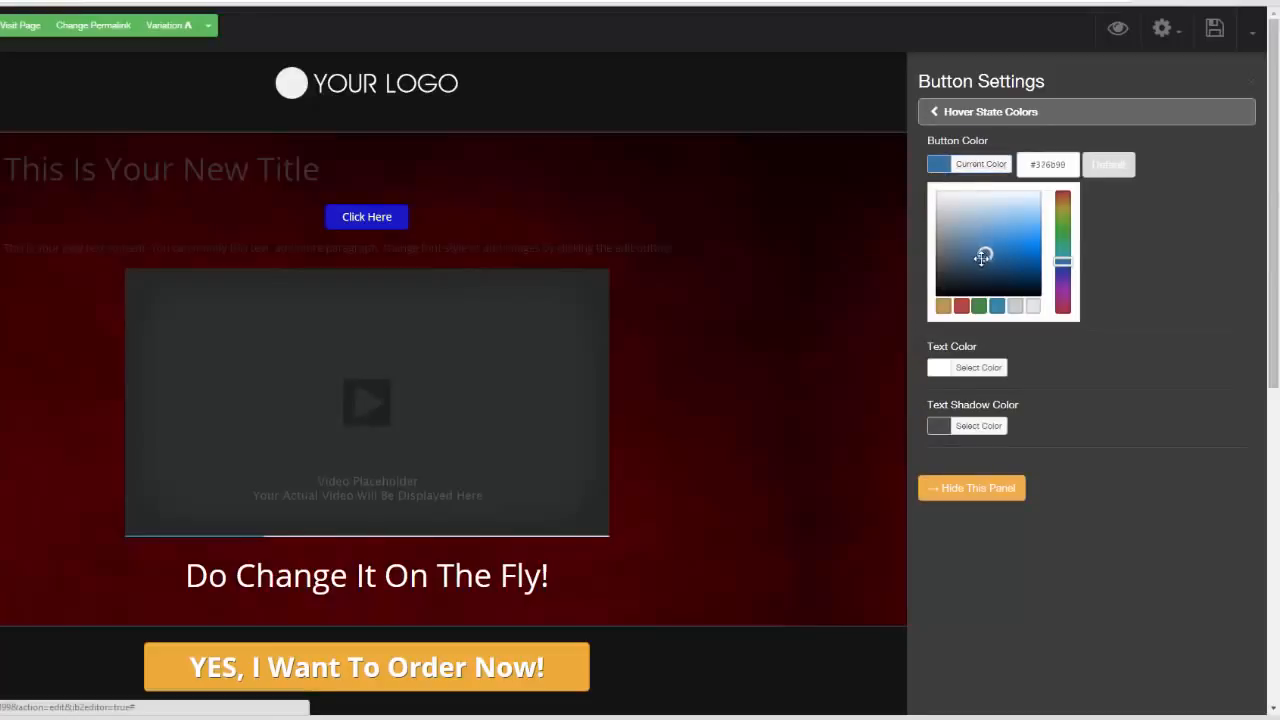
pyautogui.click(943, 305)
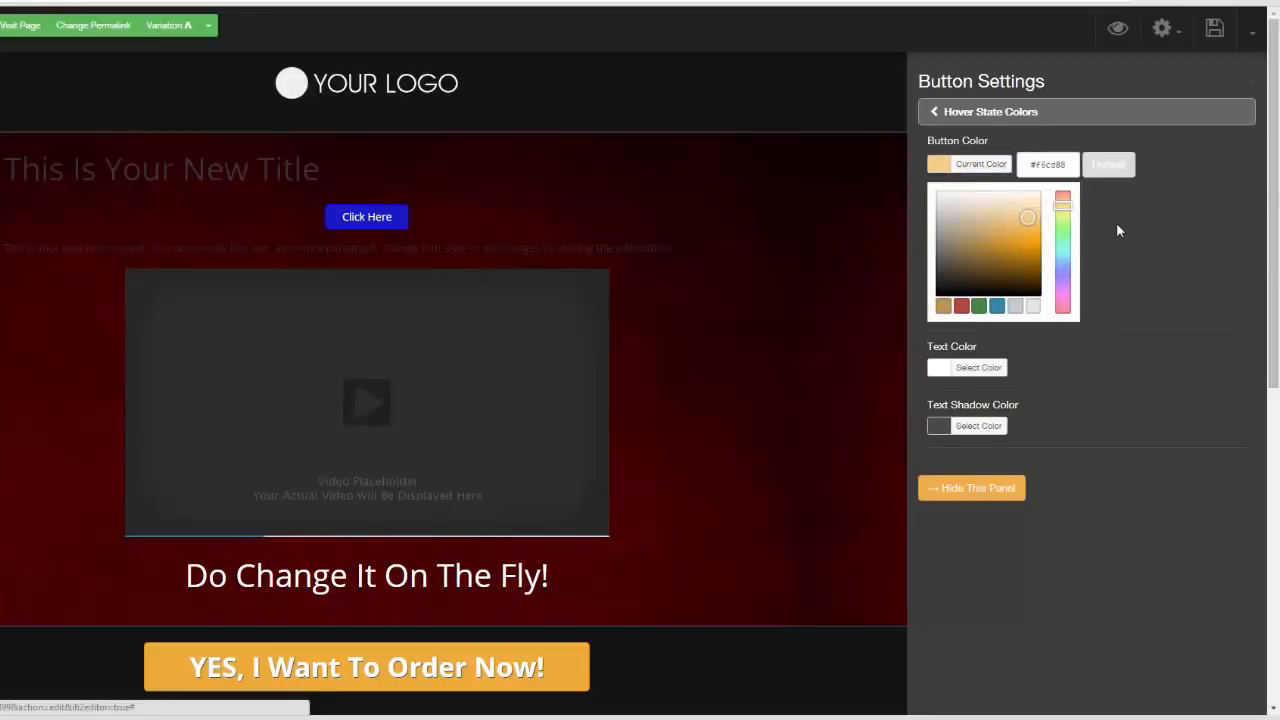
pyautogui.click(932, 112)
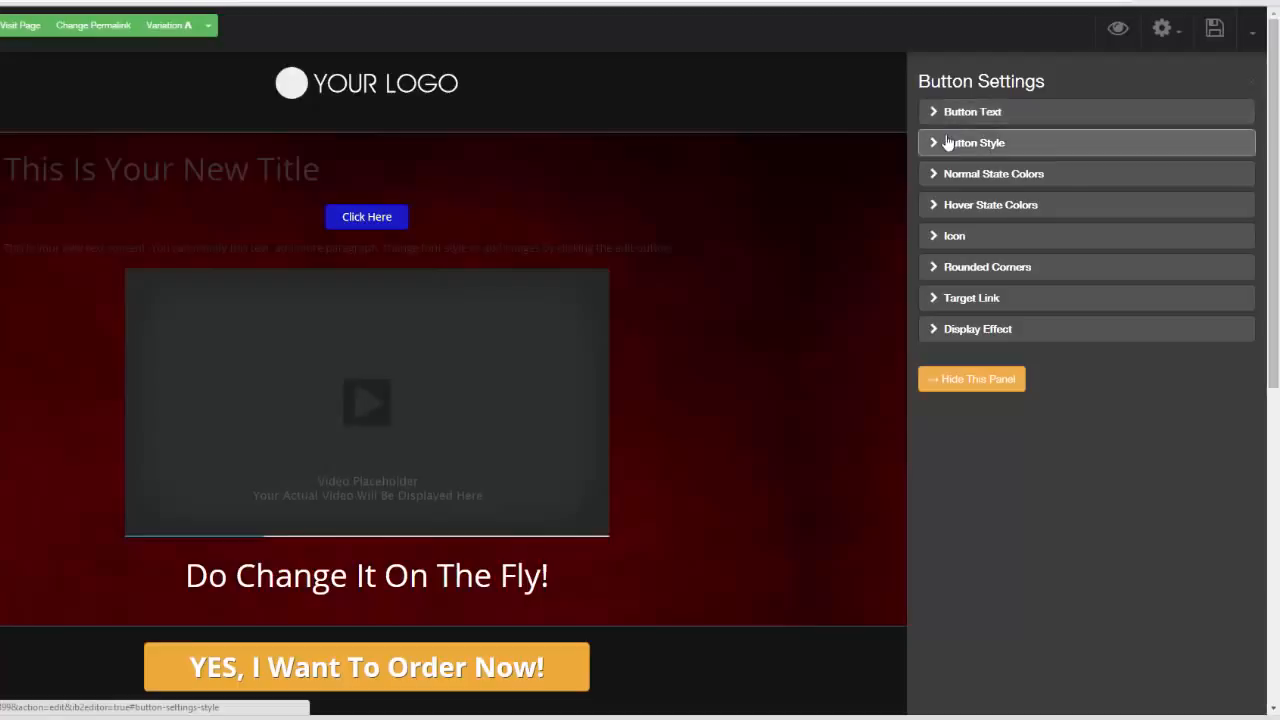
# Add a circled check mark icon before the button's text
pyautogui.click(936, 238)
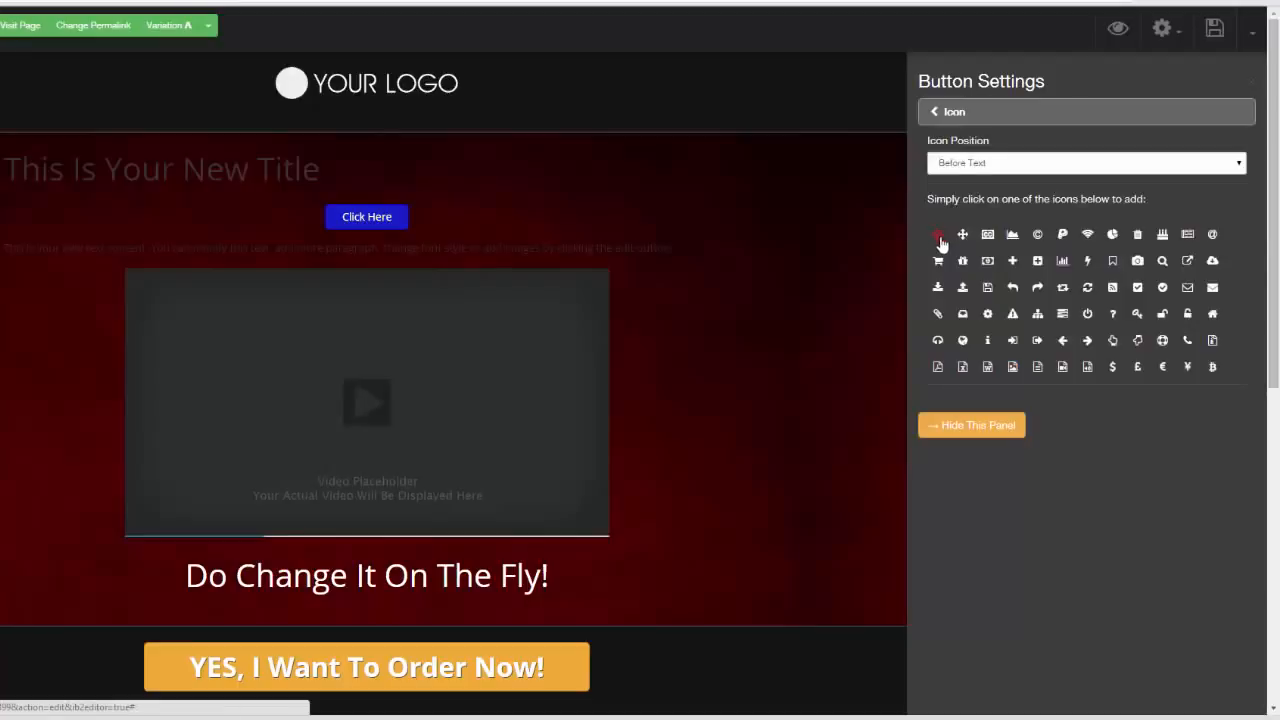
pyautogui.click(1008, 260)
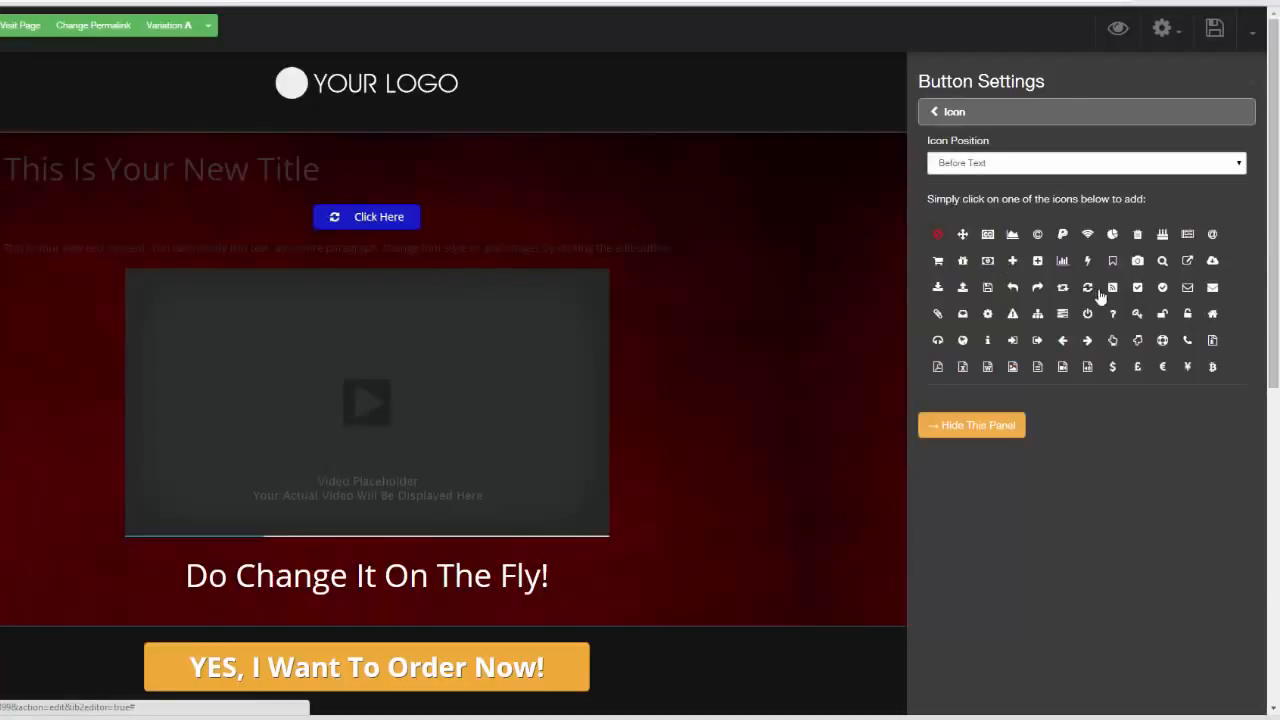
pyautogui.click(1162, 287)
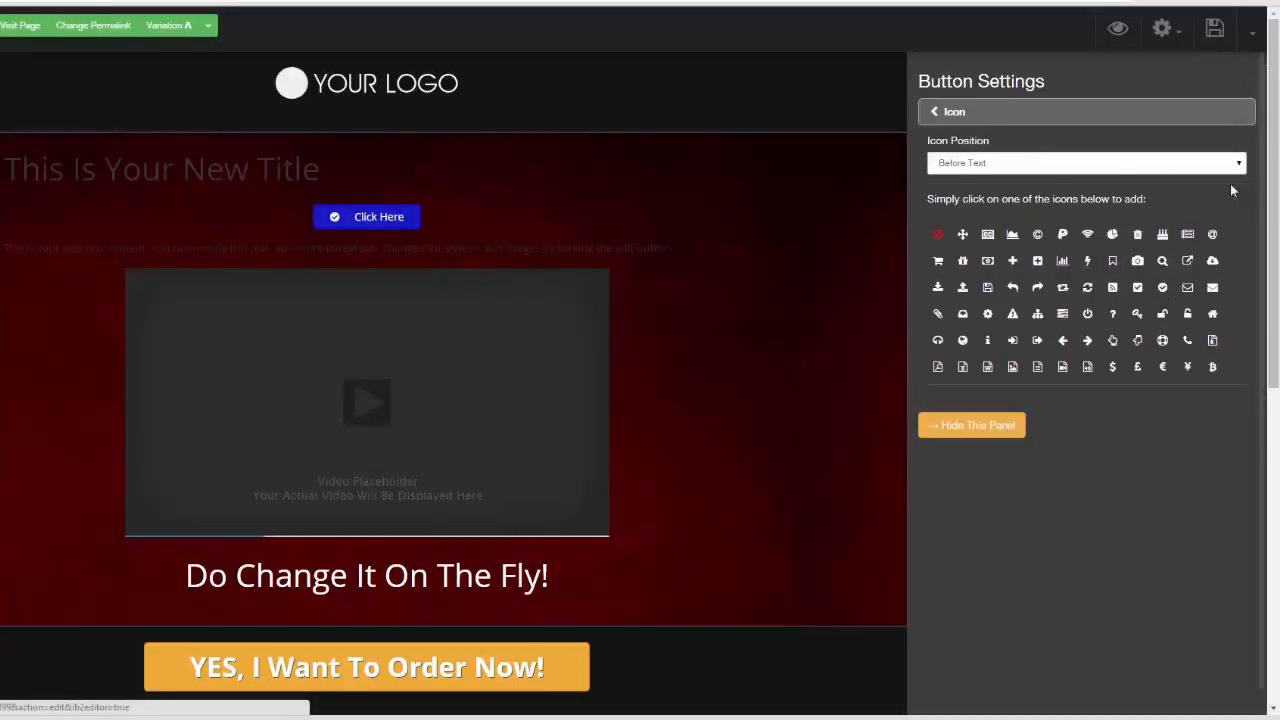
pyautogui.click(938, 112)
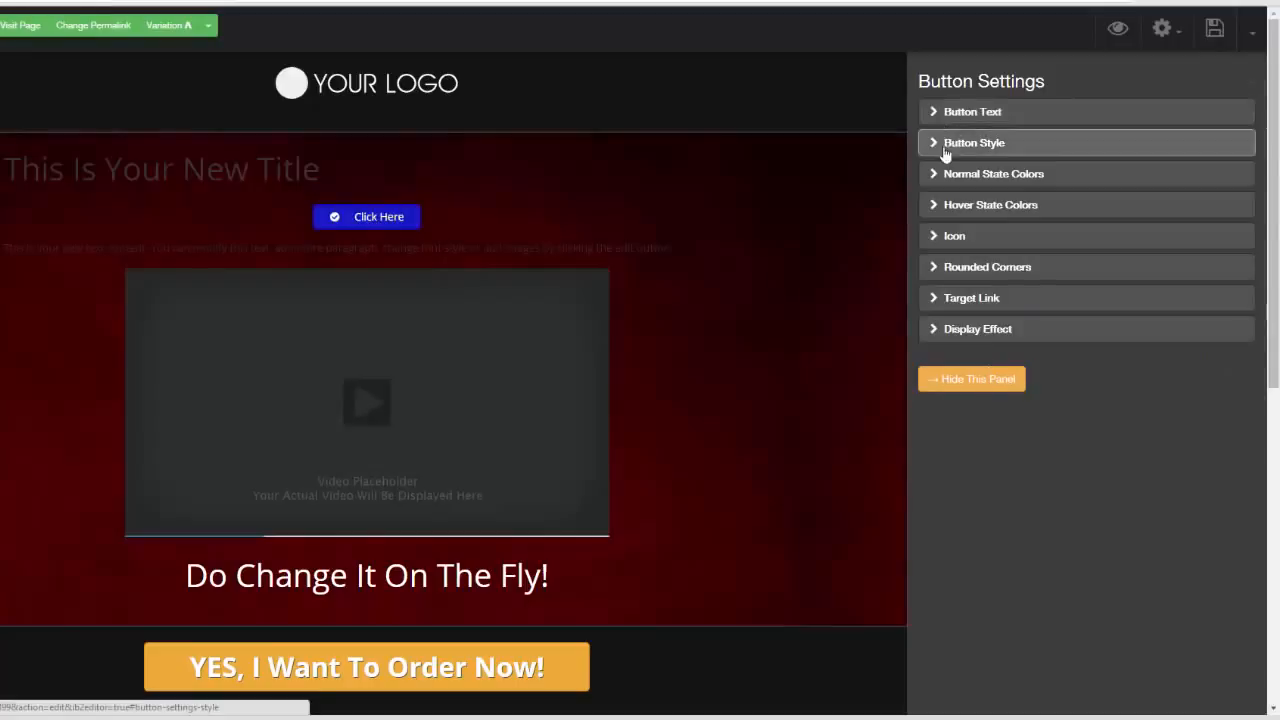
# Set the button's rounded corners to 15 px
pyautogui.click(935, 262)
pyautogui.moveTo(965, 156); pyautogui.dragTo(1025, 156)
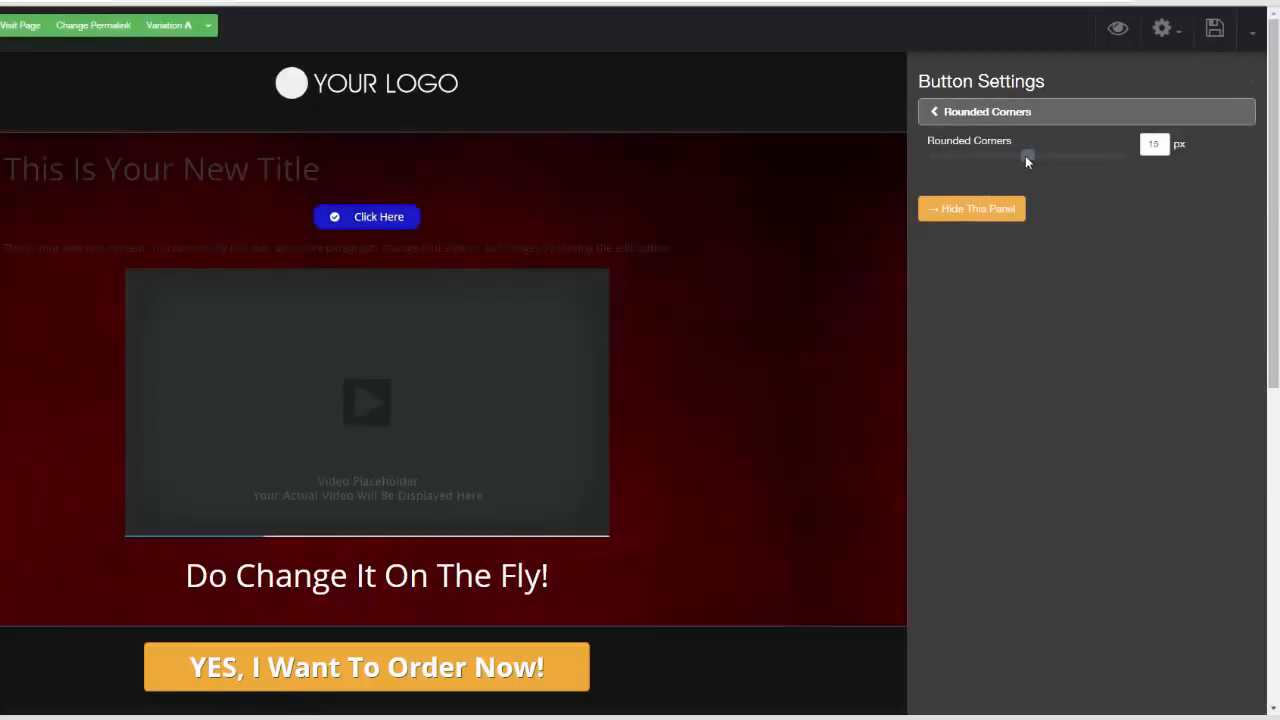
pyautogui.click(935, 114)
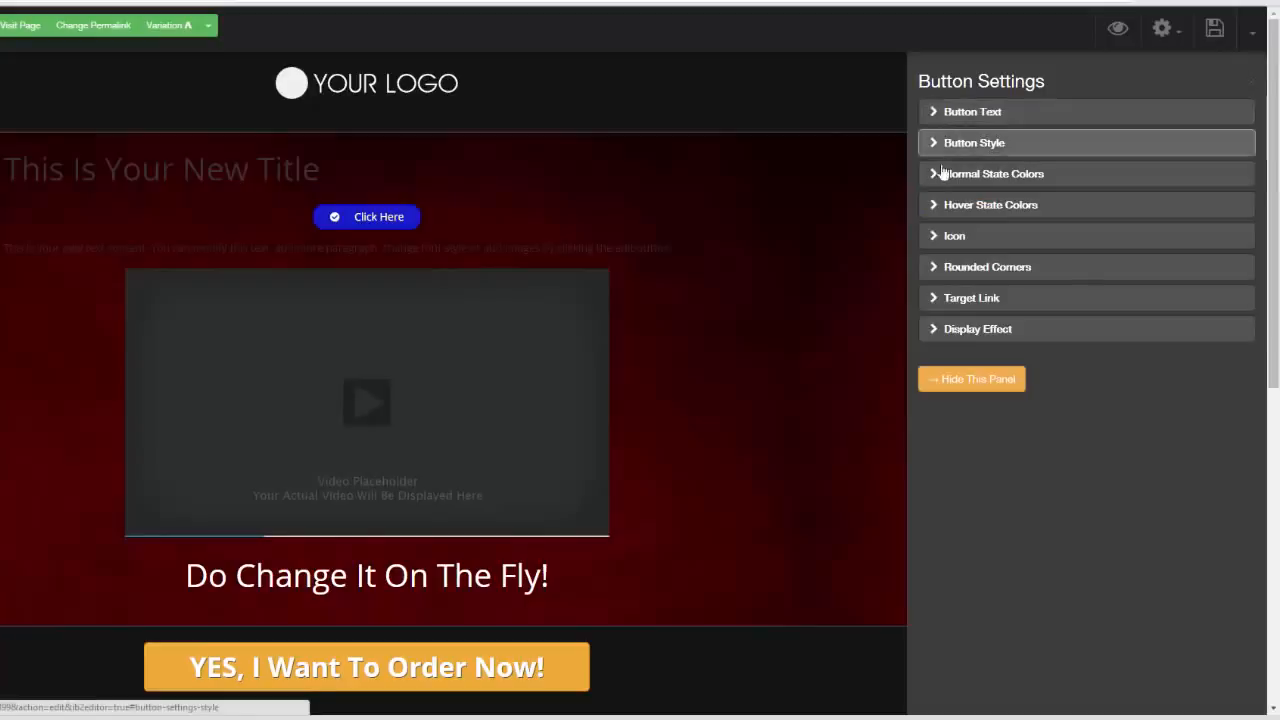
# Set the button's target link type to PopUp, and add a title element to the popup's content
pyautogui.click(938, 299)
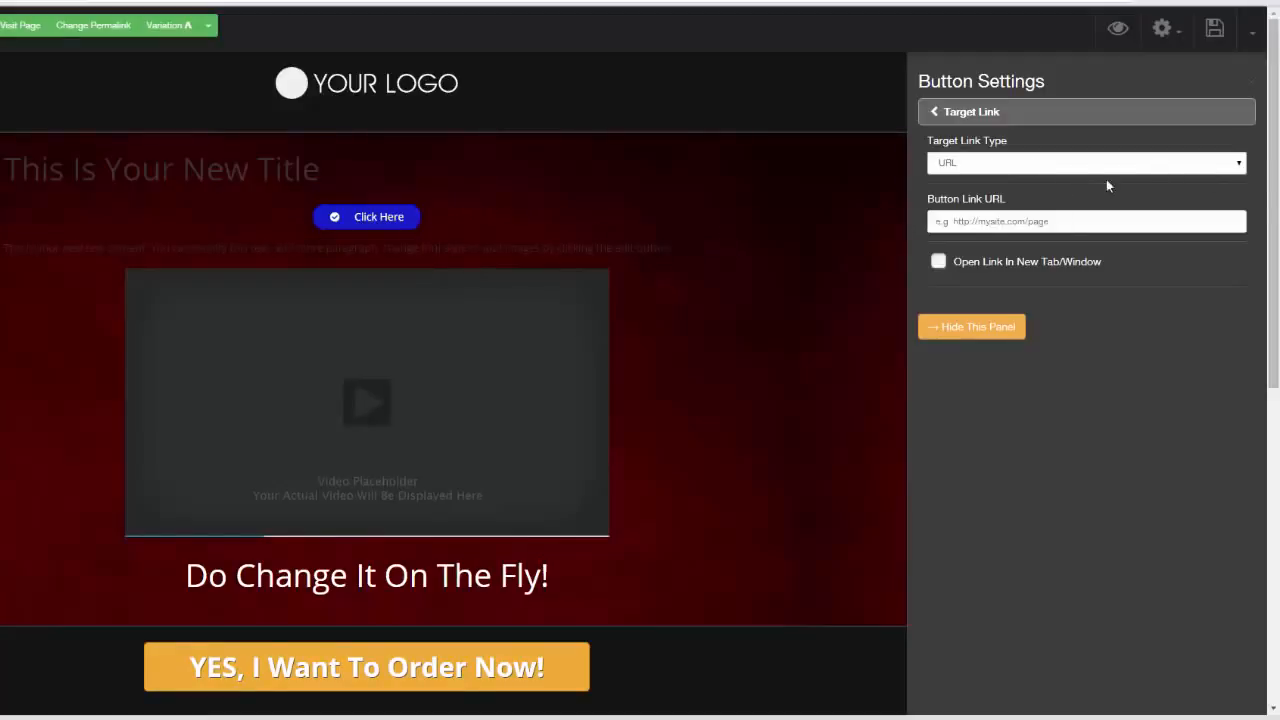
pyautogui.click(1238, 163)
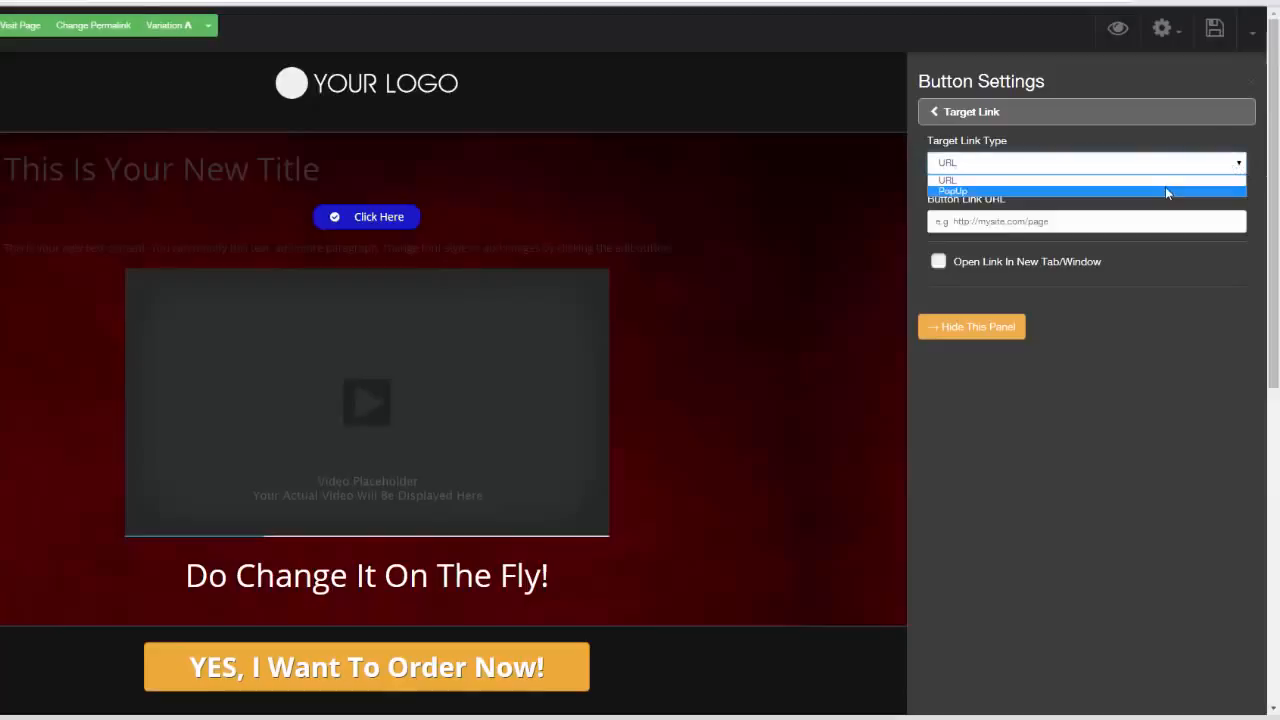
pyautogui.click(1165, 186)
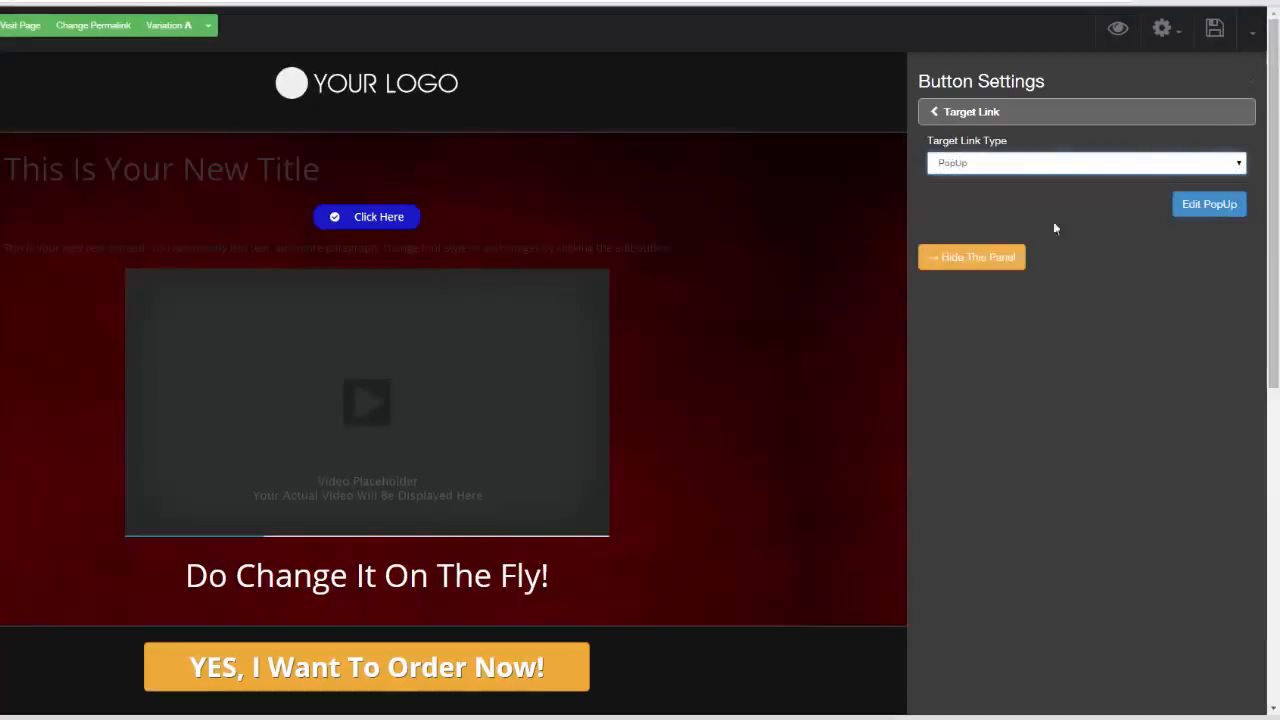
pyautogui.click(1206, 210)
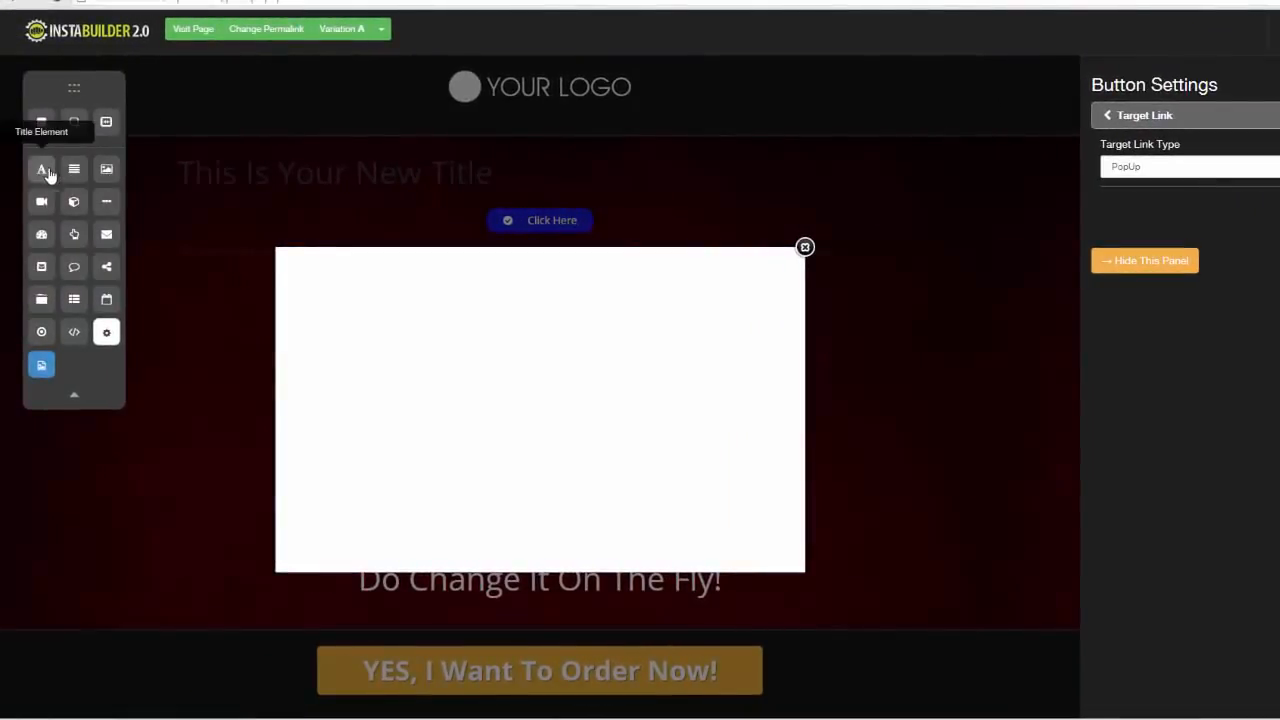
pyautogui.moveTo(47, 172); pyautogui.dragTo(534, 283)
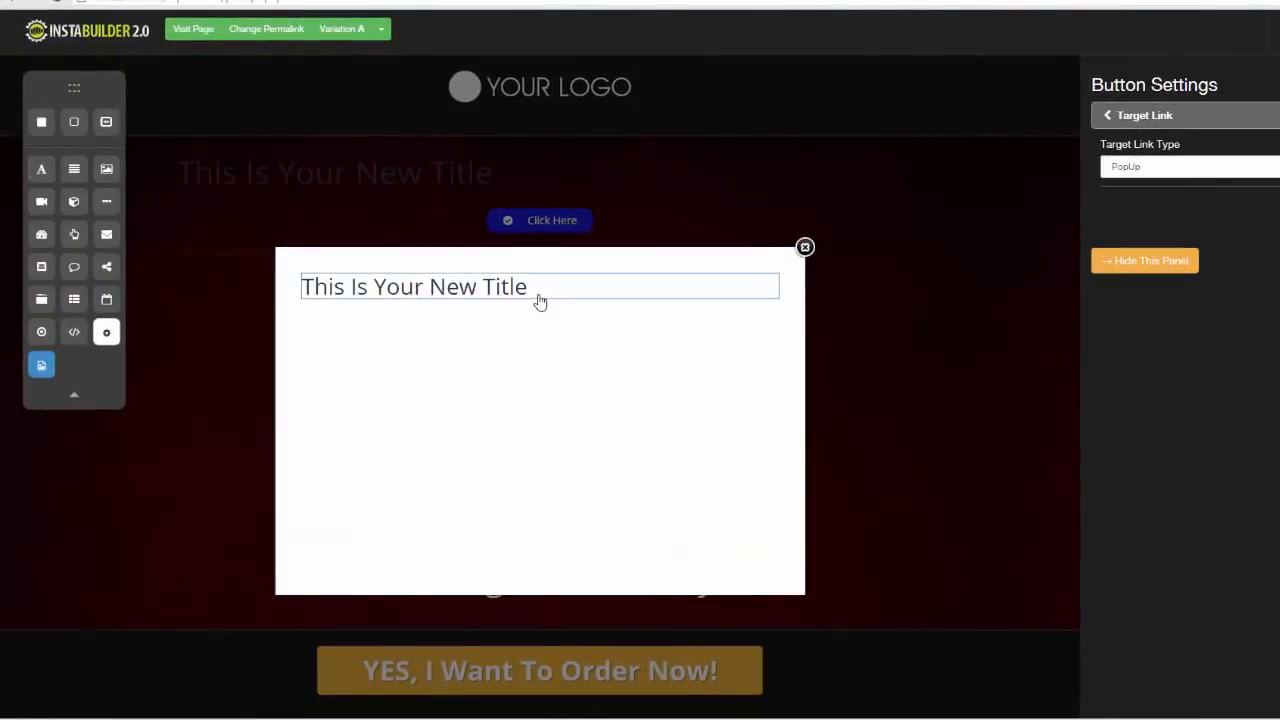
# Center the title text in the popup's content
pyautogui.click(539, 297)
pyautogui.click(691, 318)
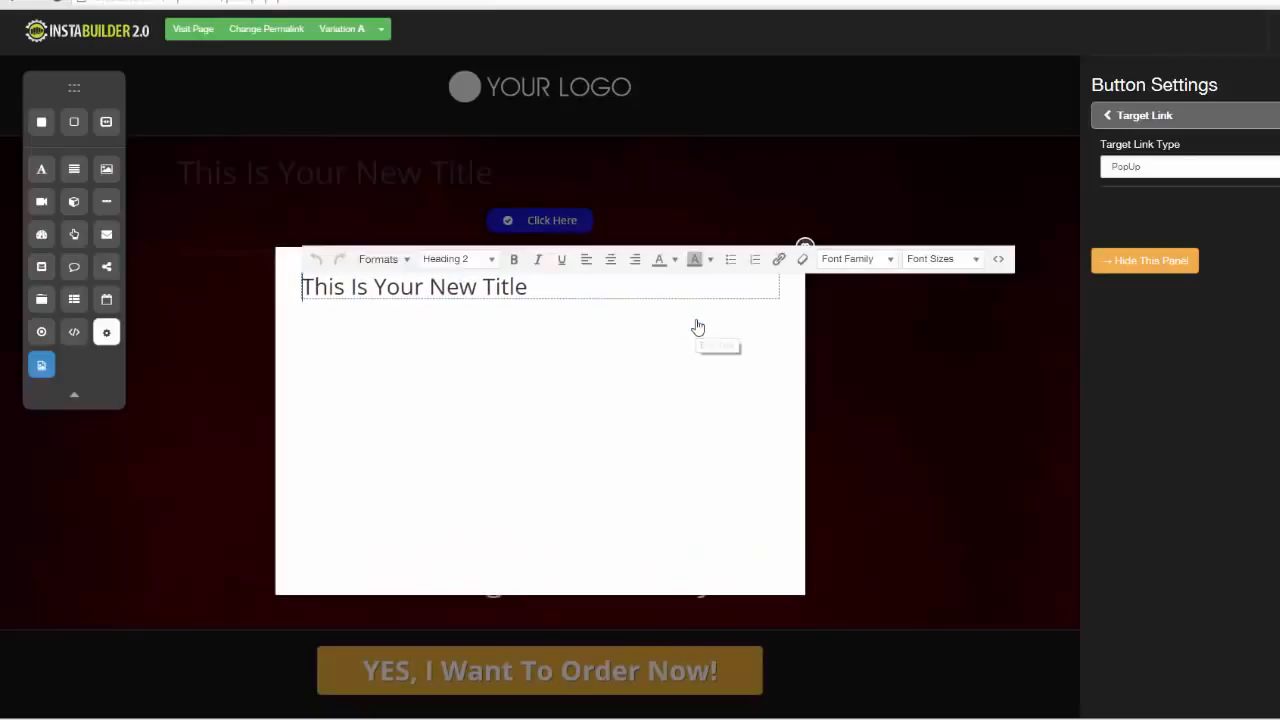
pyautogui.click(610, 259)
pyautogui.click(601, 377)
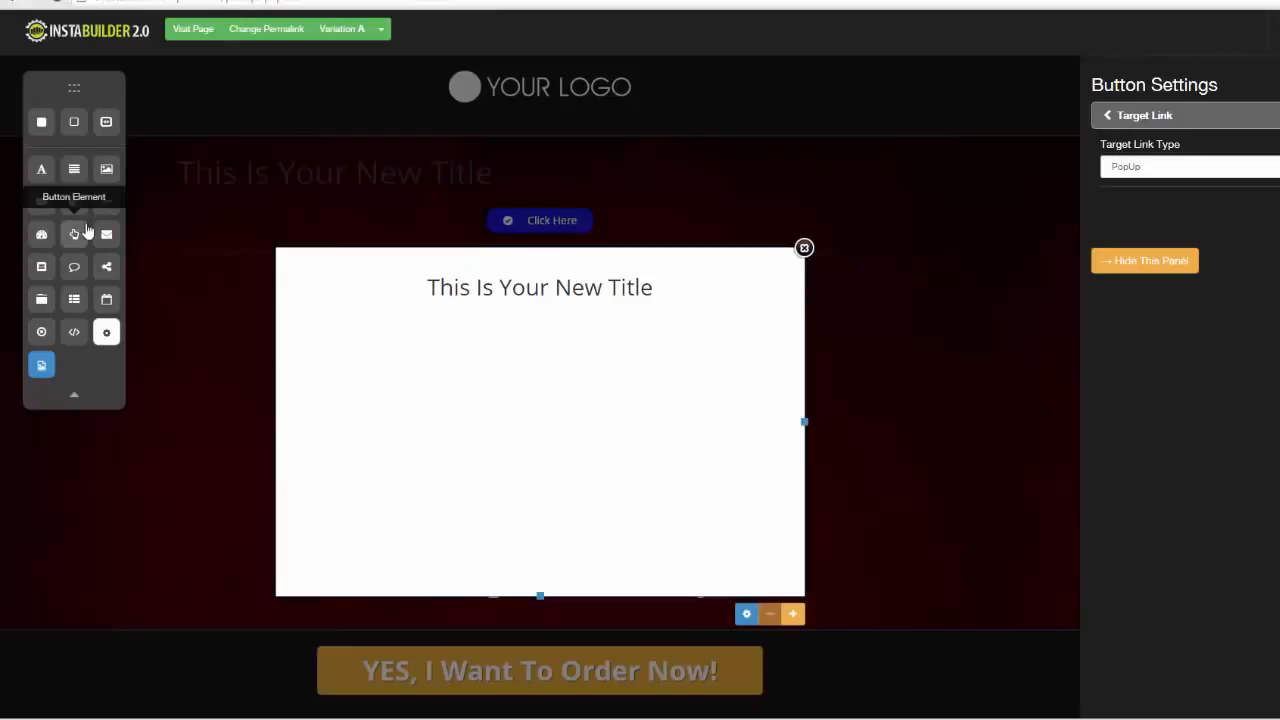
# Add an opt-in form below the popup's title and a text element between the two, closing the popup when done
pyautogui.moveTo(105, 234); pyautogui.dragTo(560, 331)
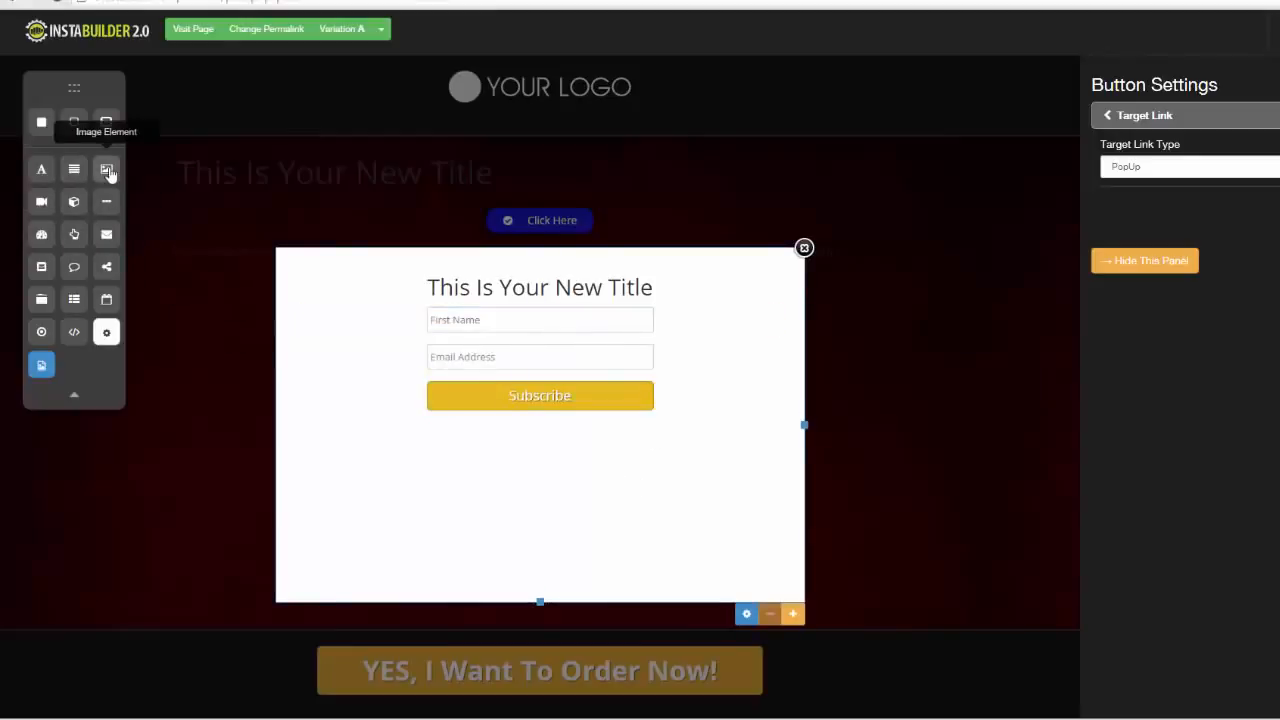
pyautogui.moveTo(74, 170); pyautogui.dragTo(471, 306)
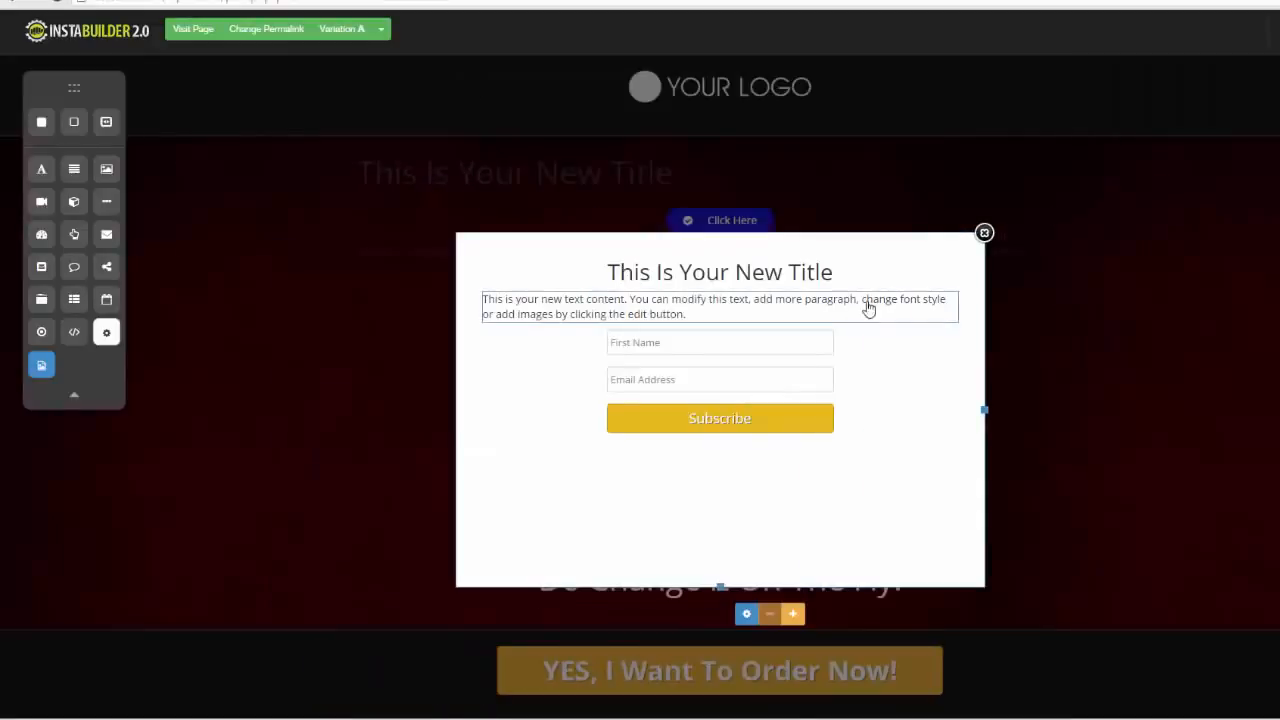
pyautogui.click(984, 238)
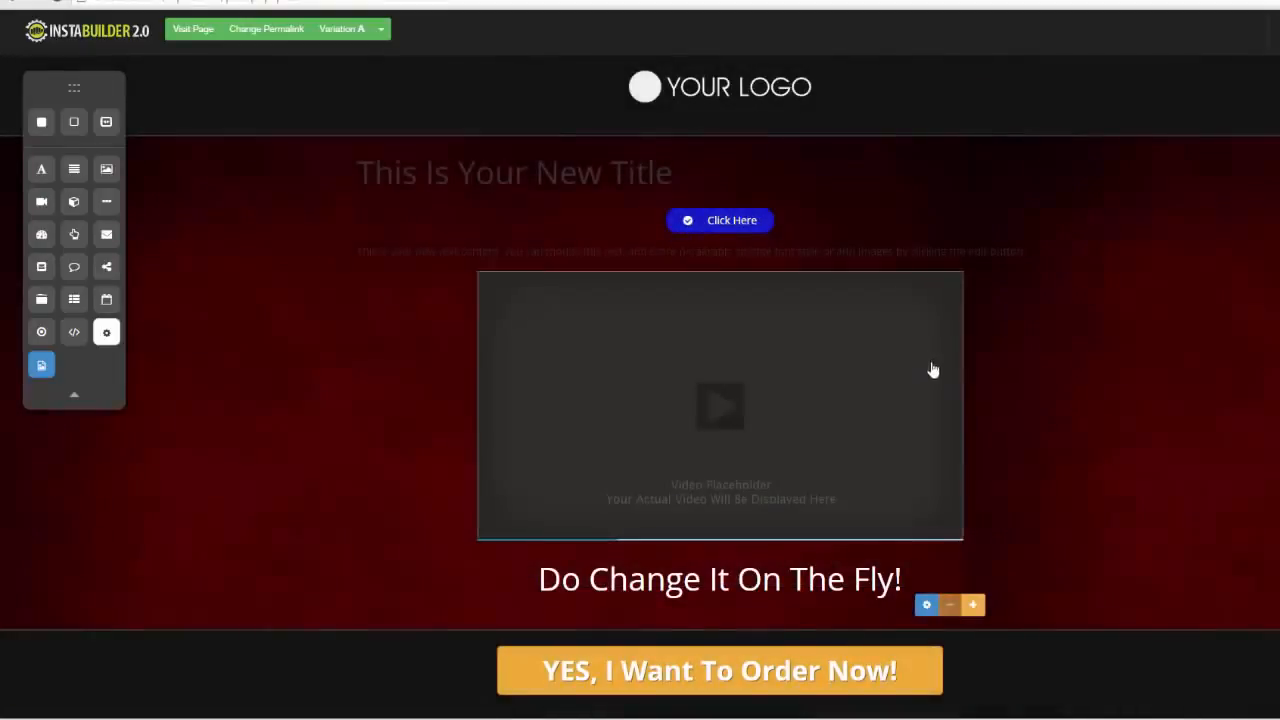
# Delete the text element and the video placeholder below the blue button
pyautogui.click(943, 256)
pyautogui.click(1068, 278)
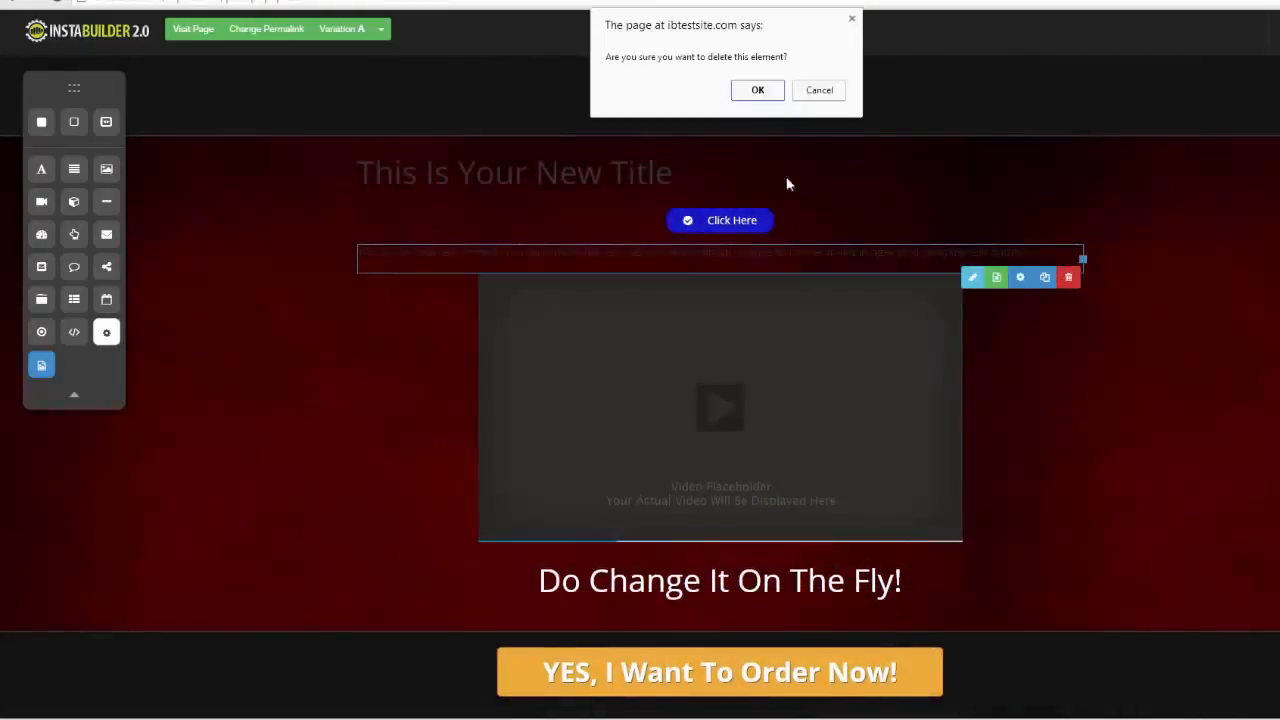
pyautogui.click(767, 91)
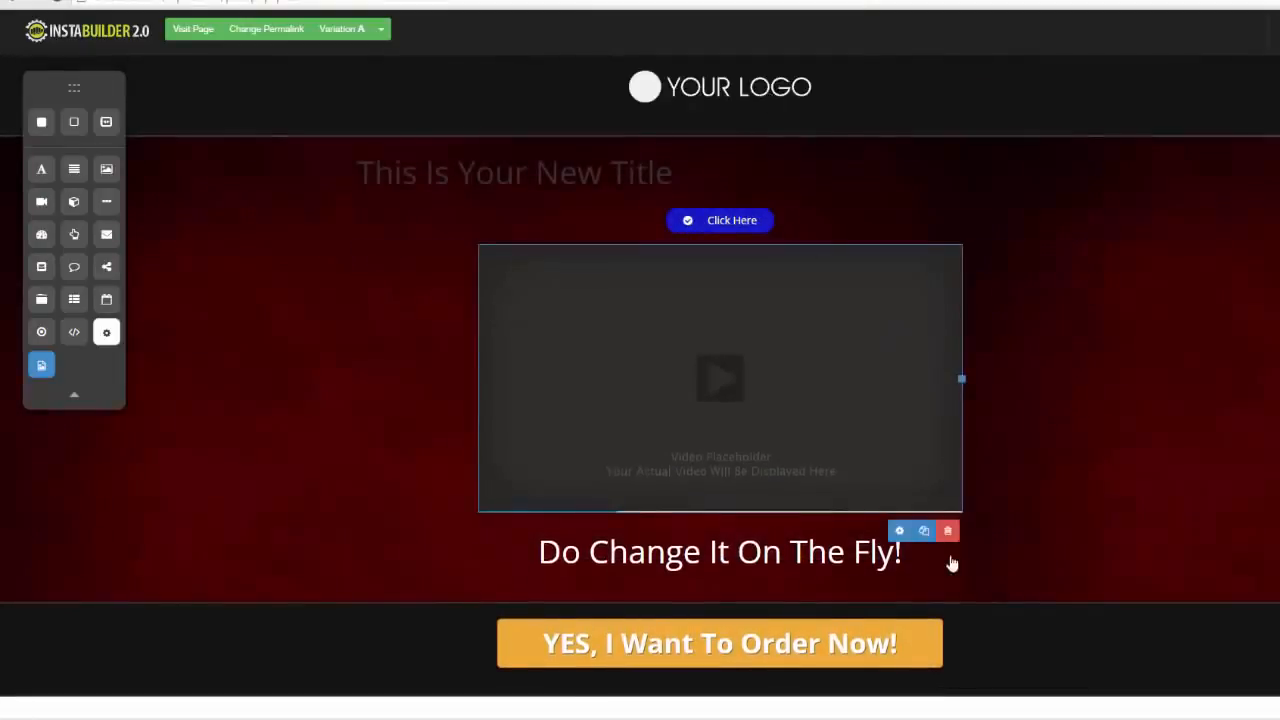
pyautogui.click(948, 531)
pyautogui.click(756, 91)
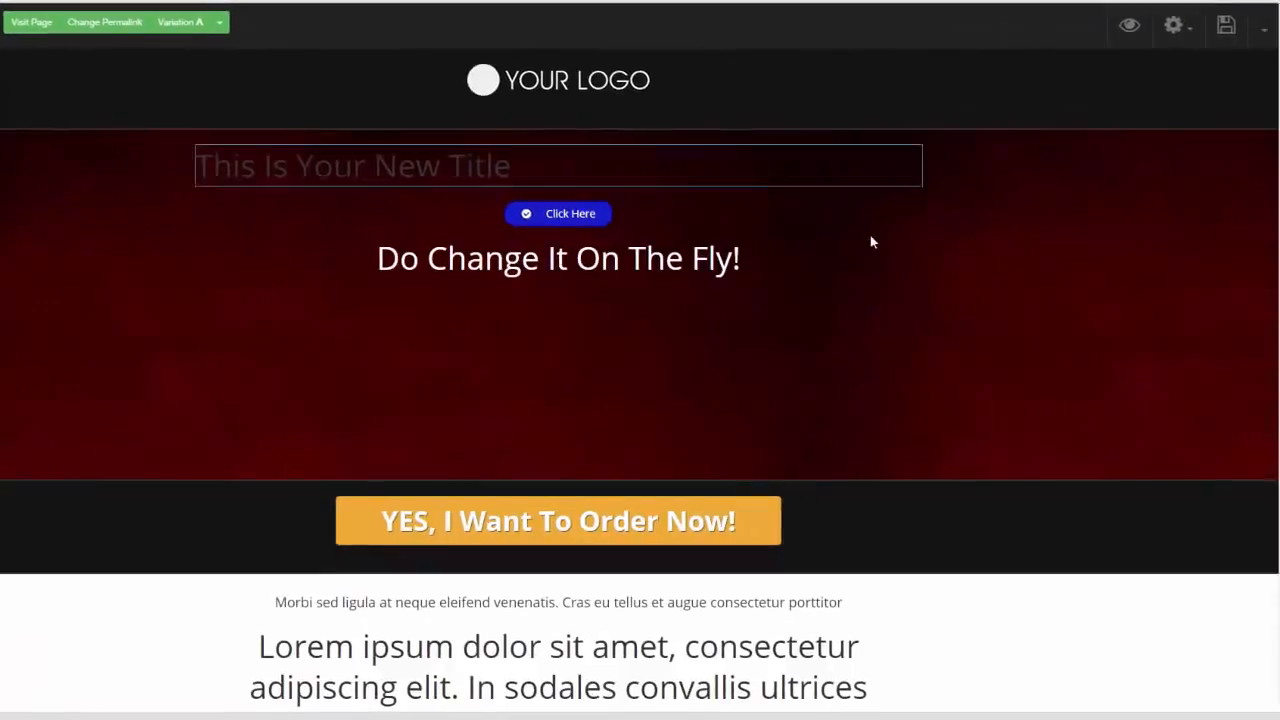
# Change the page template to the blue sales page design headed "Your Fancy Headline Goes Here...", accepting the loss of current content
pyautogui.click(1167, 28)
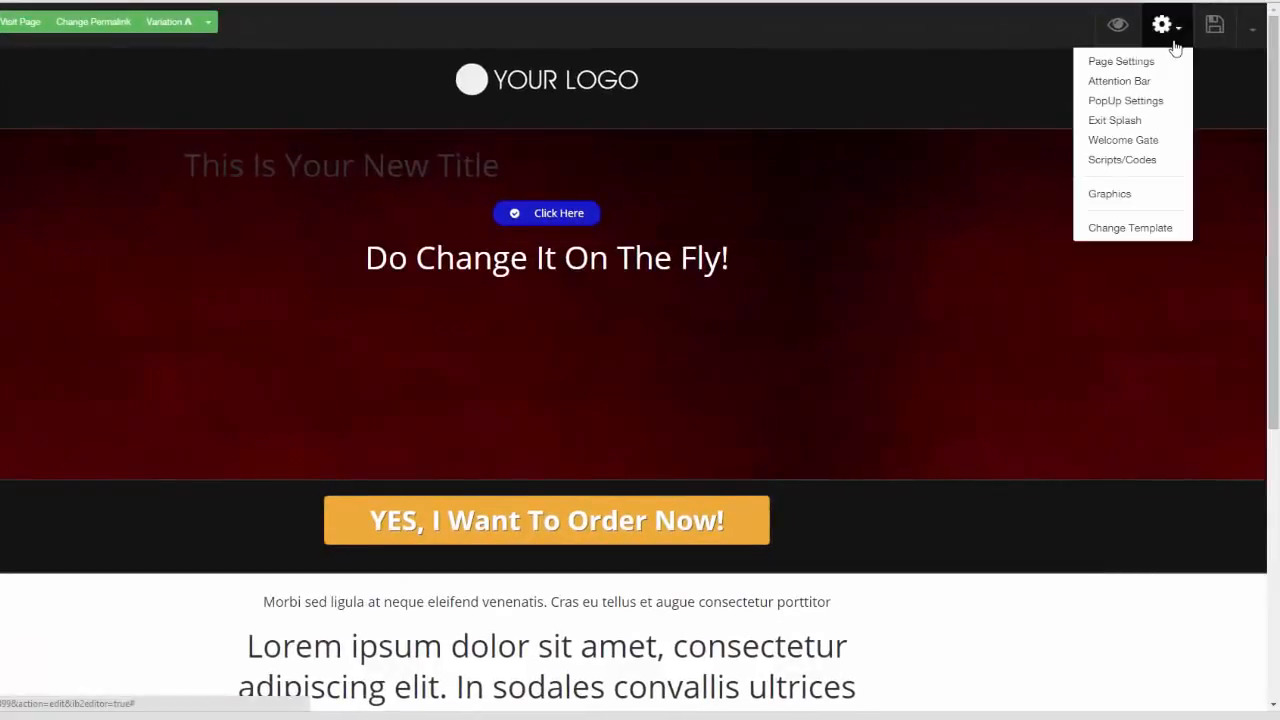
pyautogui.click(1147, 232)
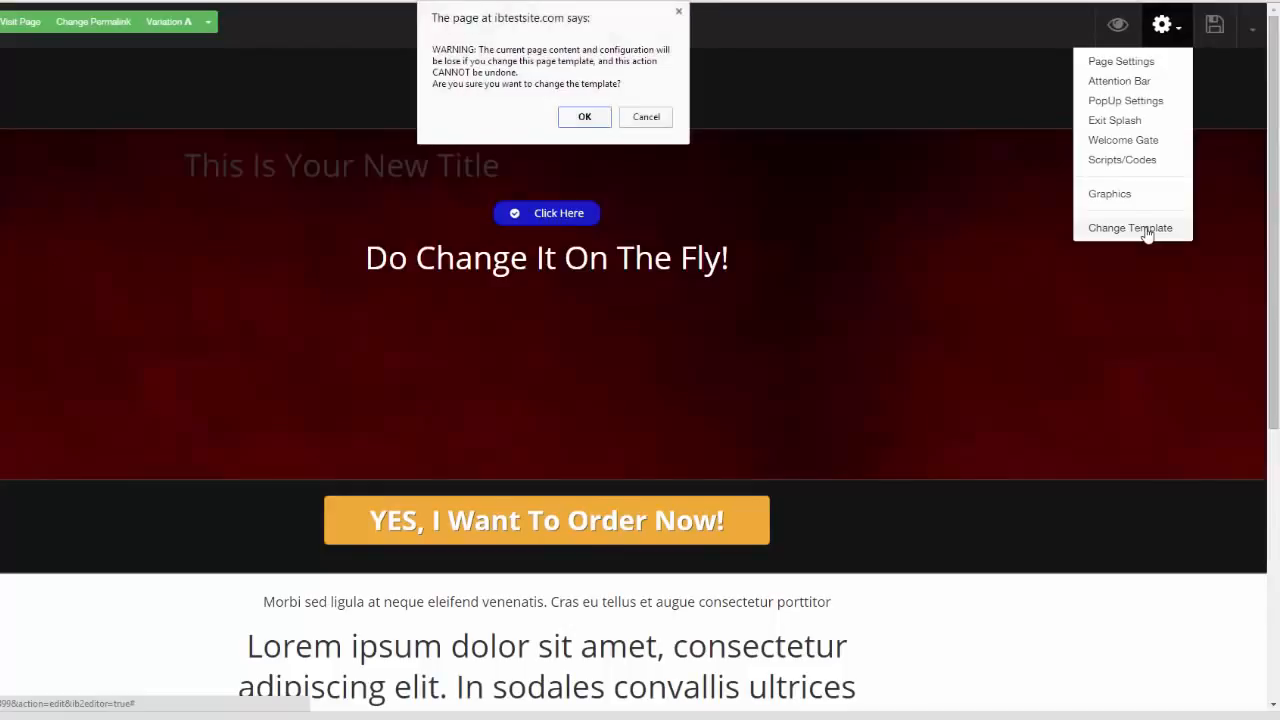
pyautogui.click(580, 124)
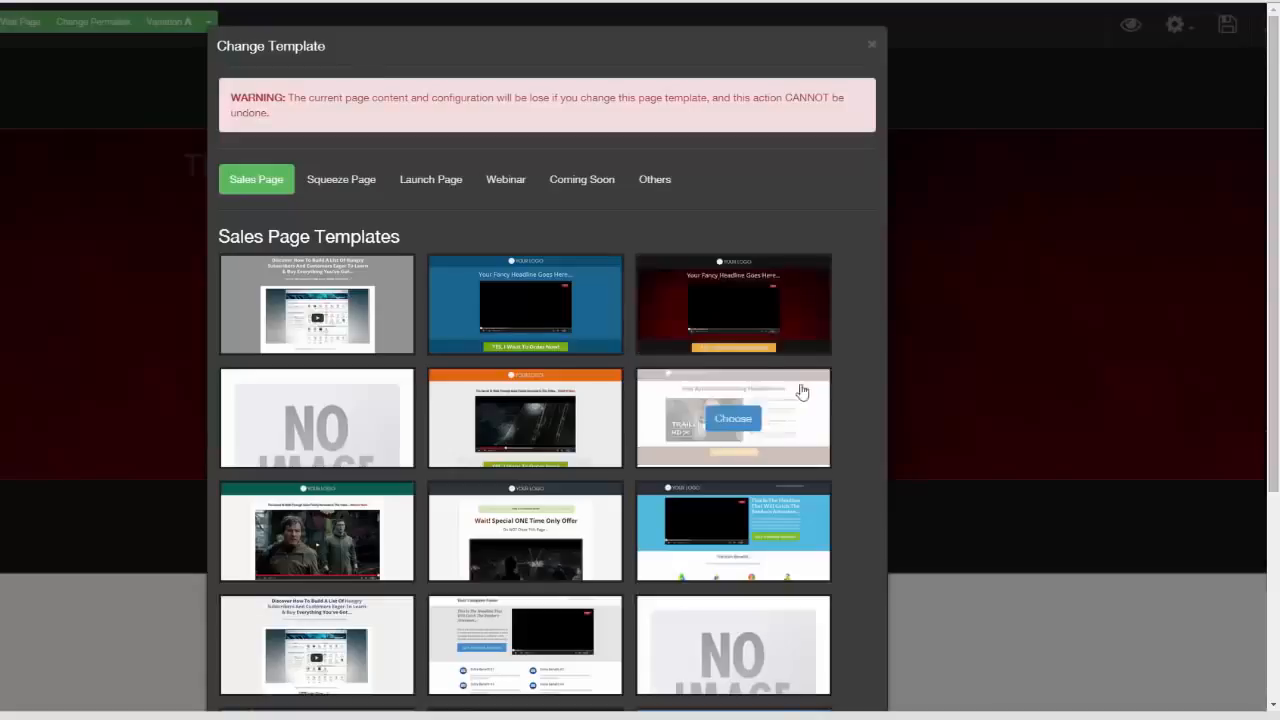
pyautogui.moveTo(600, 326)
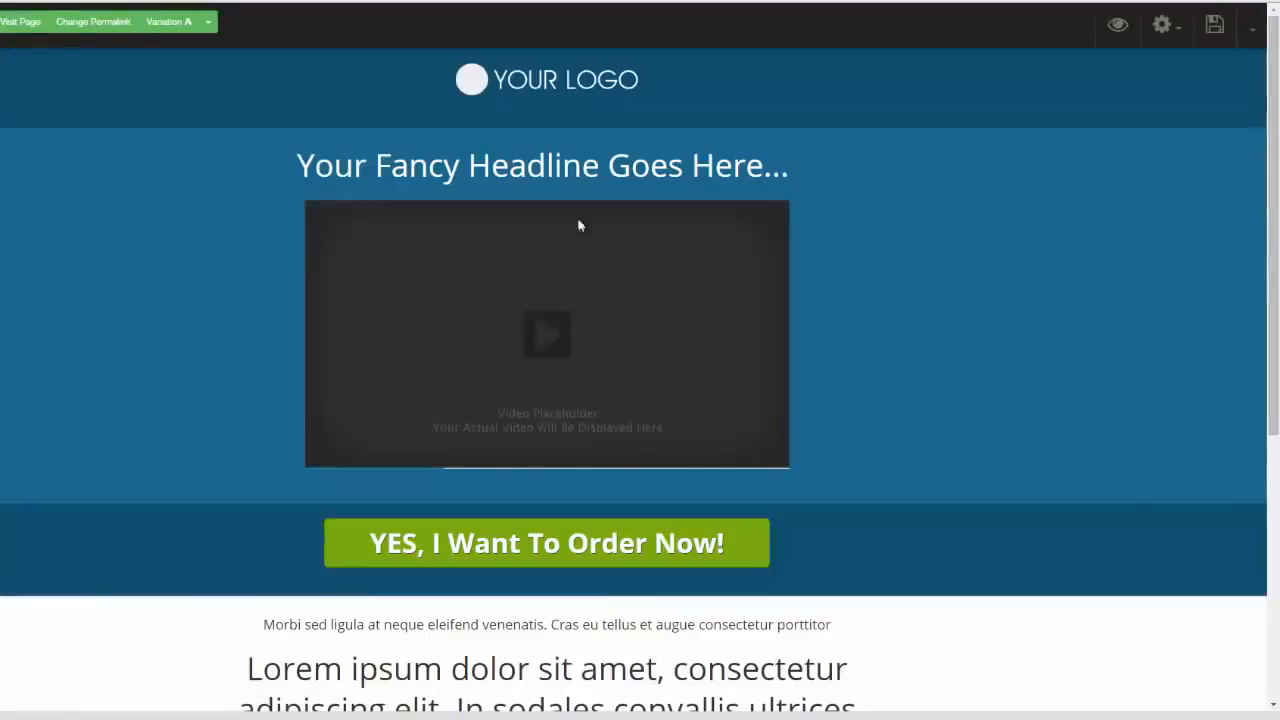
# Delete the video placeholder and the headline from the blue section above the order button
pyautogui.moveTo(817, 498)
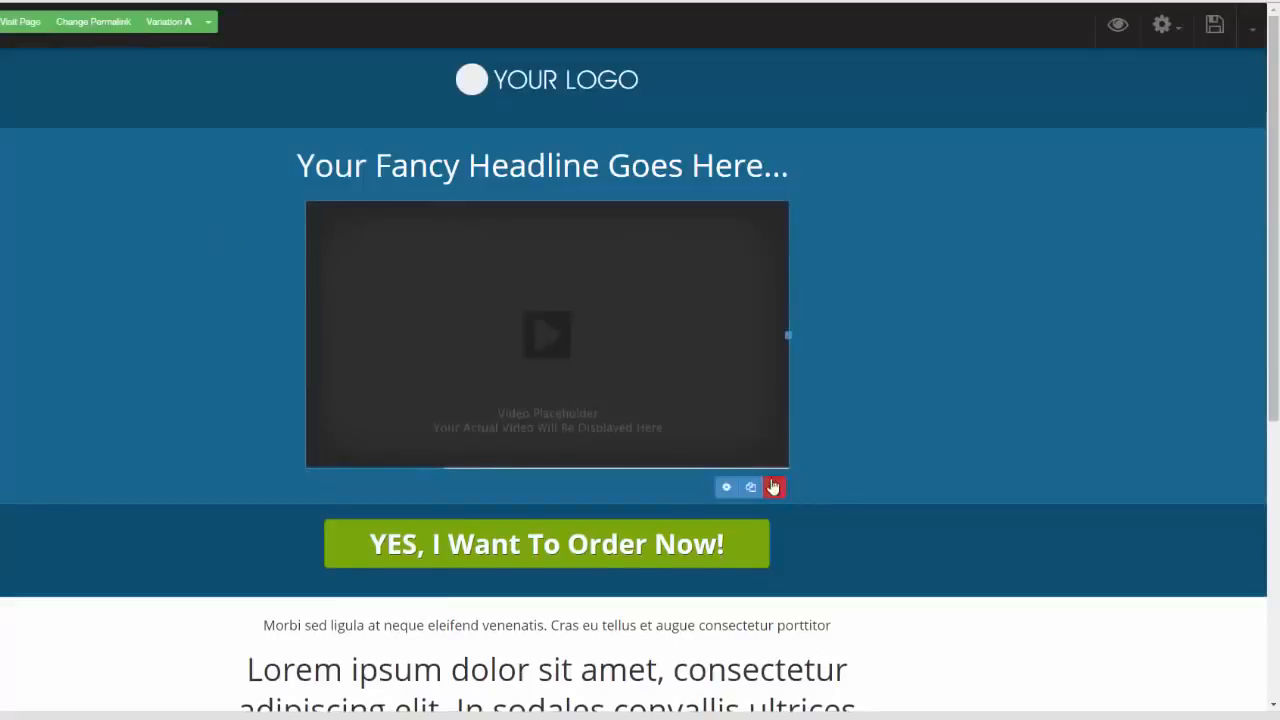
pyautogui.click(773, 487)
pyautogui.click(581, 84)
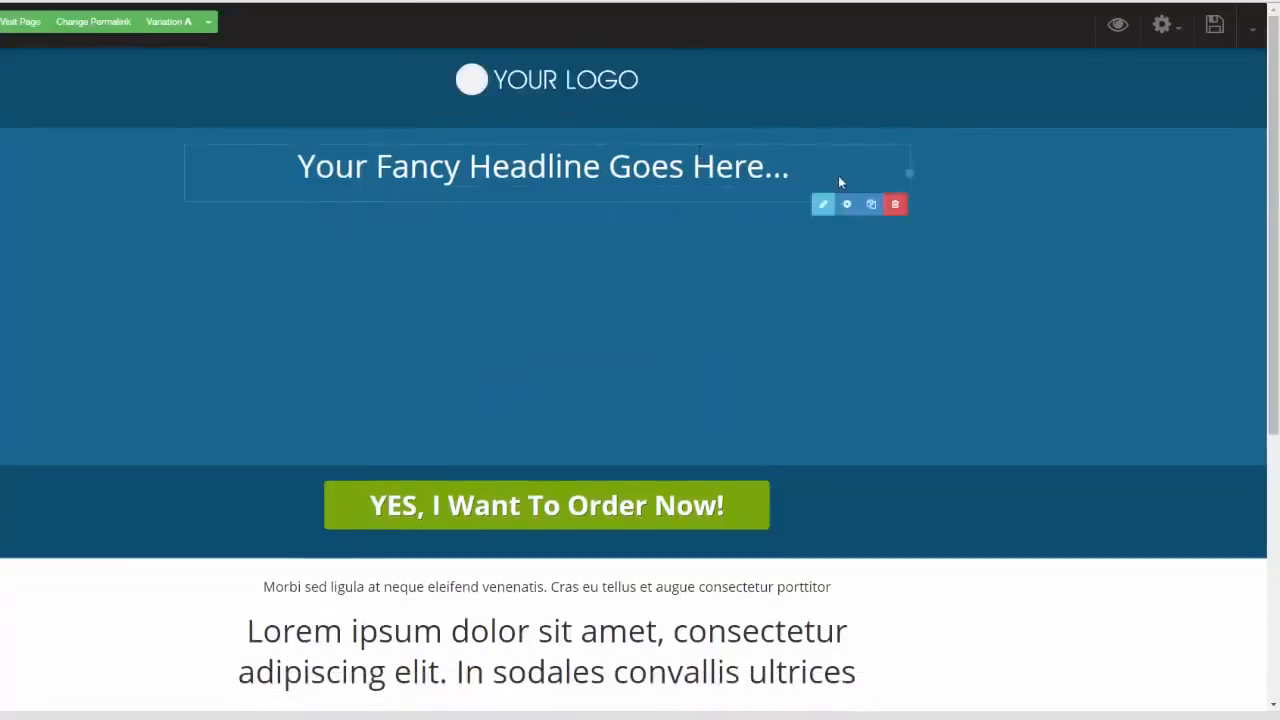
pyautogui.click(895, 204)
pyautogui.click(588, 86)
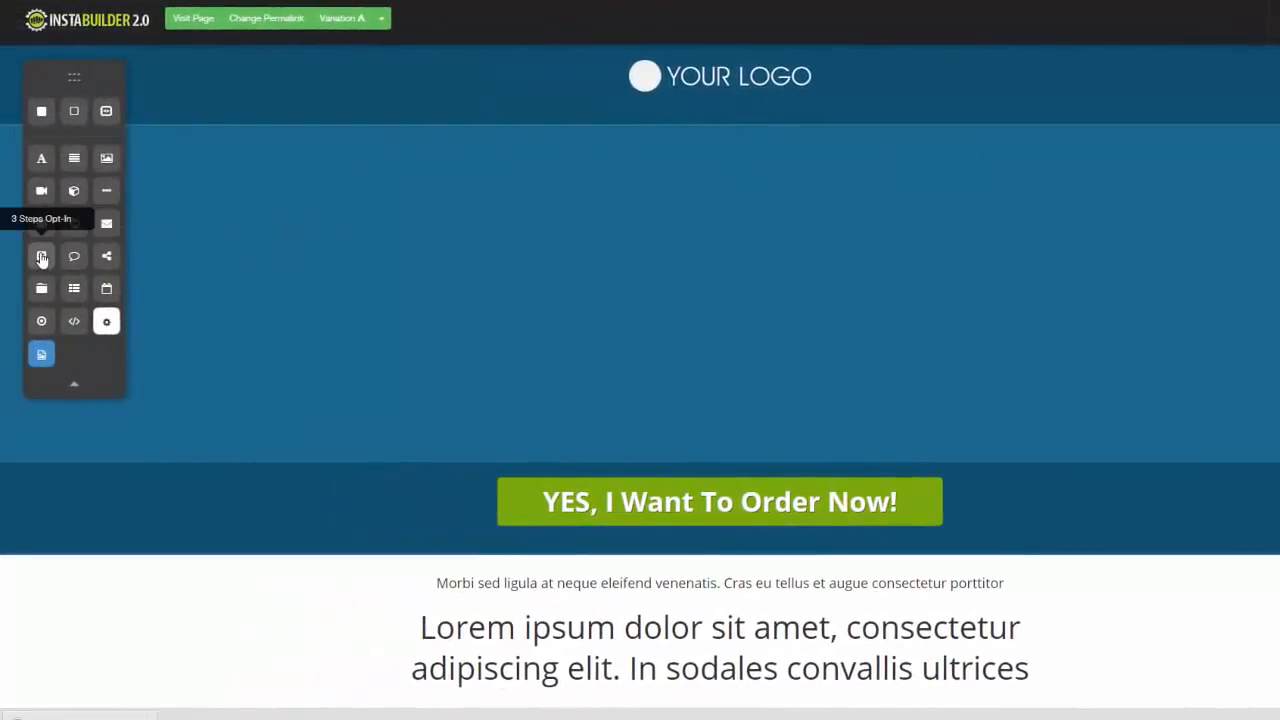
# Add a 3 Steps Opt-In element to the empty blue section and step through its screens to the registration form
pyautogui.moveTo(42, 258); pyautogui.dragTo(888, 240)
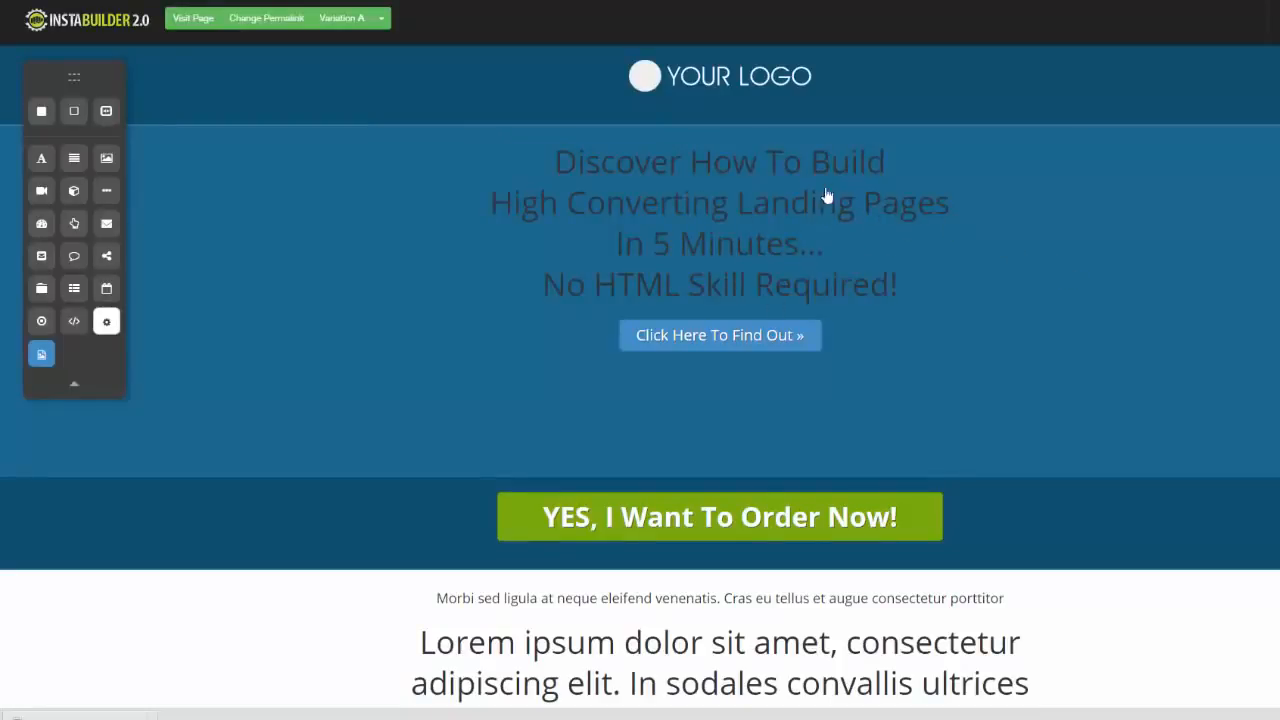
pyautogui.click(756, 327)
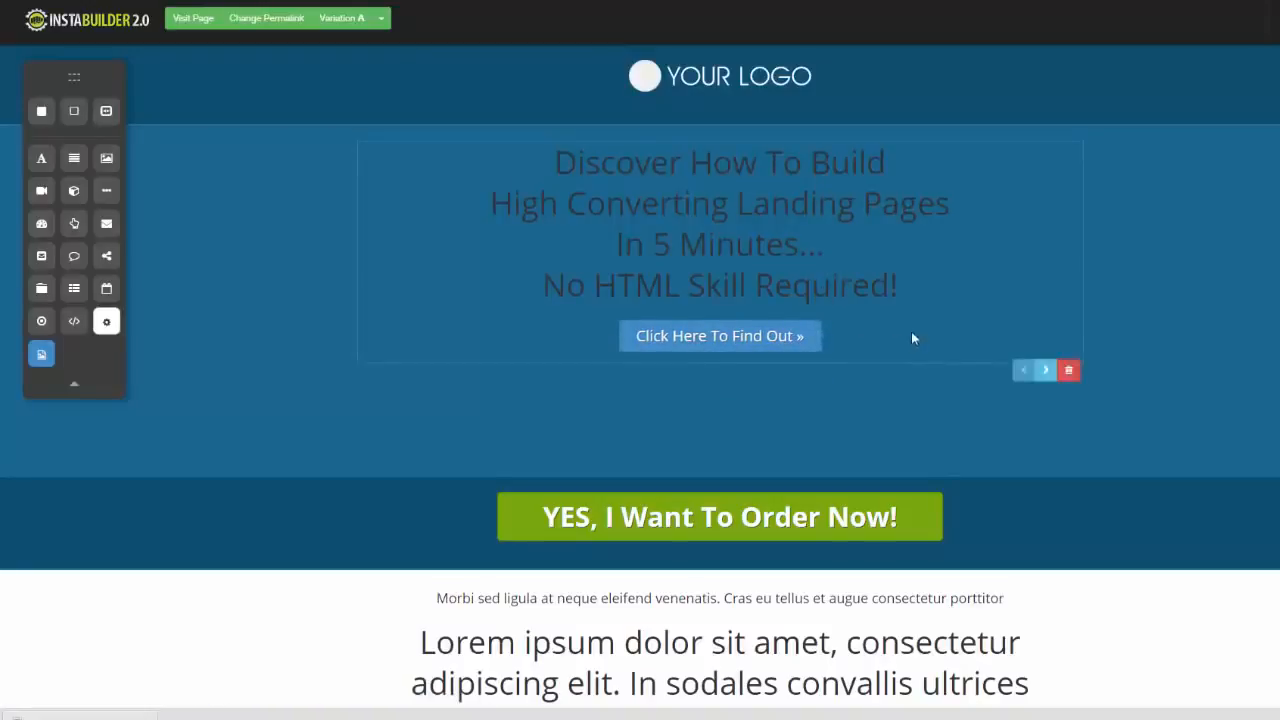
pyautogui.click(1046, 372)
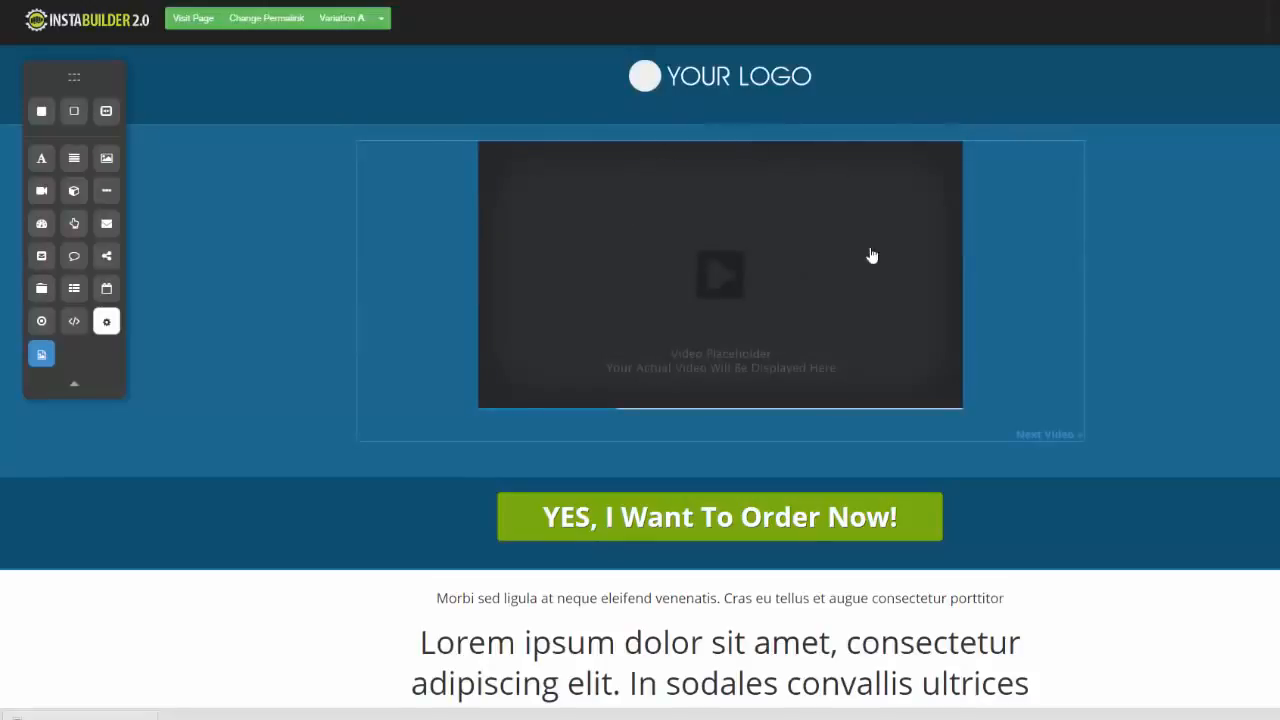
pyautogui.click(1031, 437)
pyautogui.click(1029, 427)
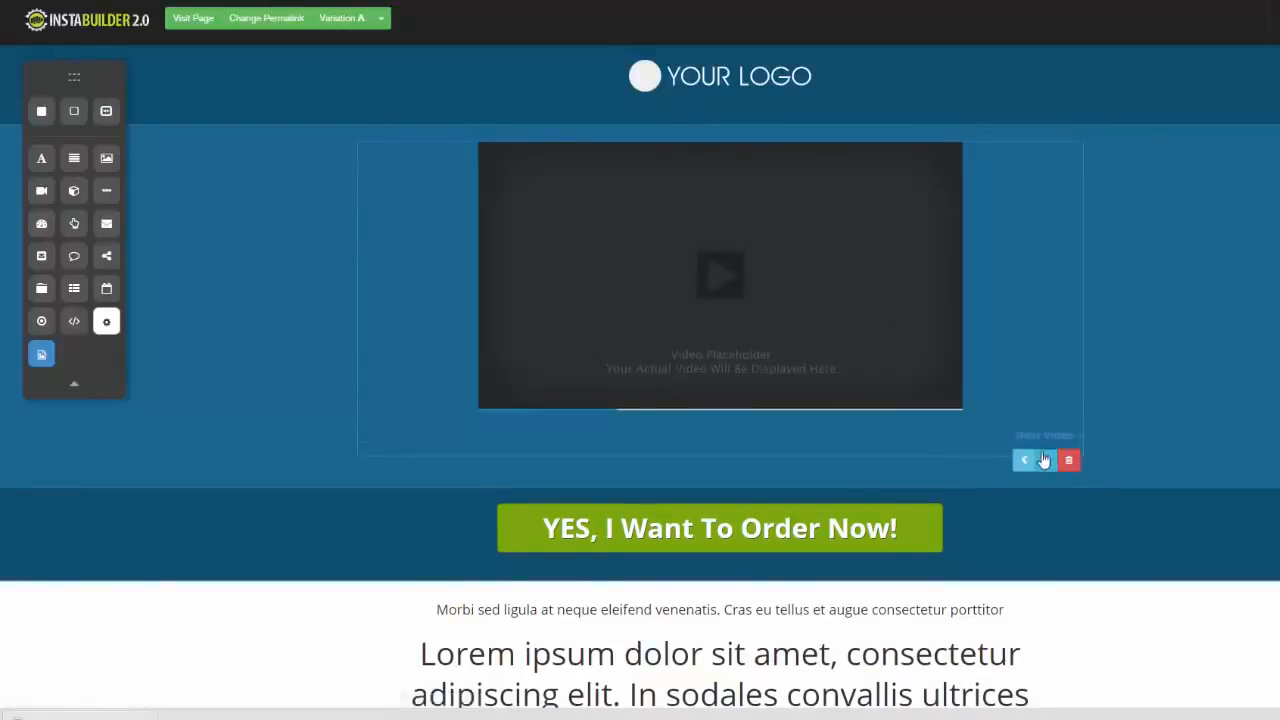
pyautogui.click(1046, 461)
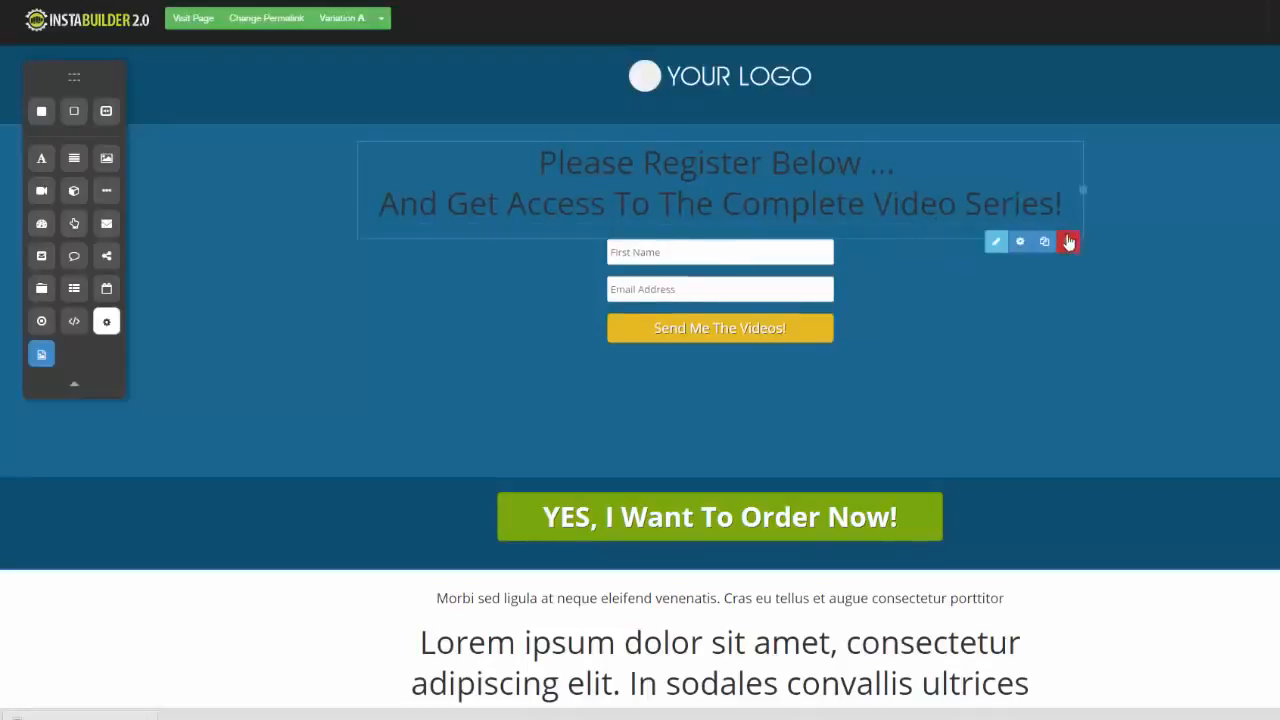
# Delete the registration headline and the whole 3 Steps Opt-In element
pyautogui.click(1068, 242)
pyautogui.click(780, 80)
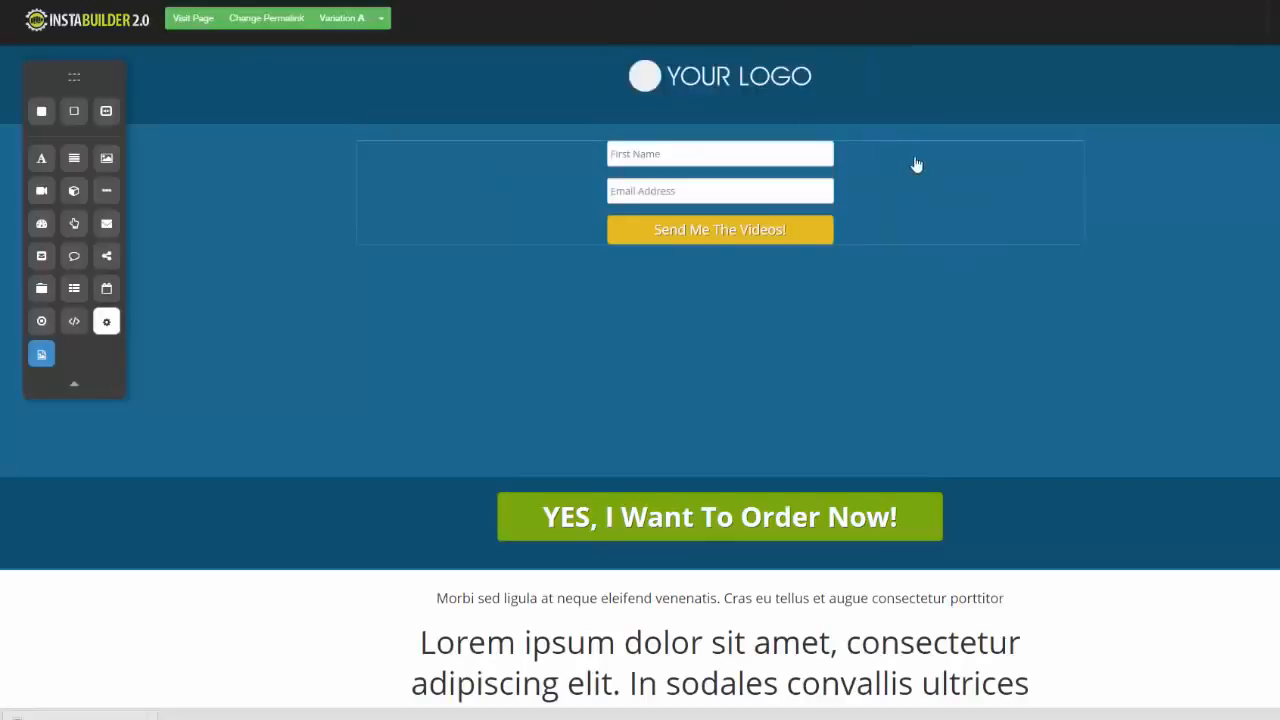
pyautogui.click(1062, 263)
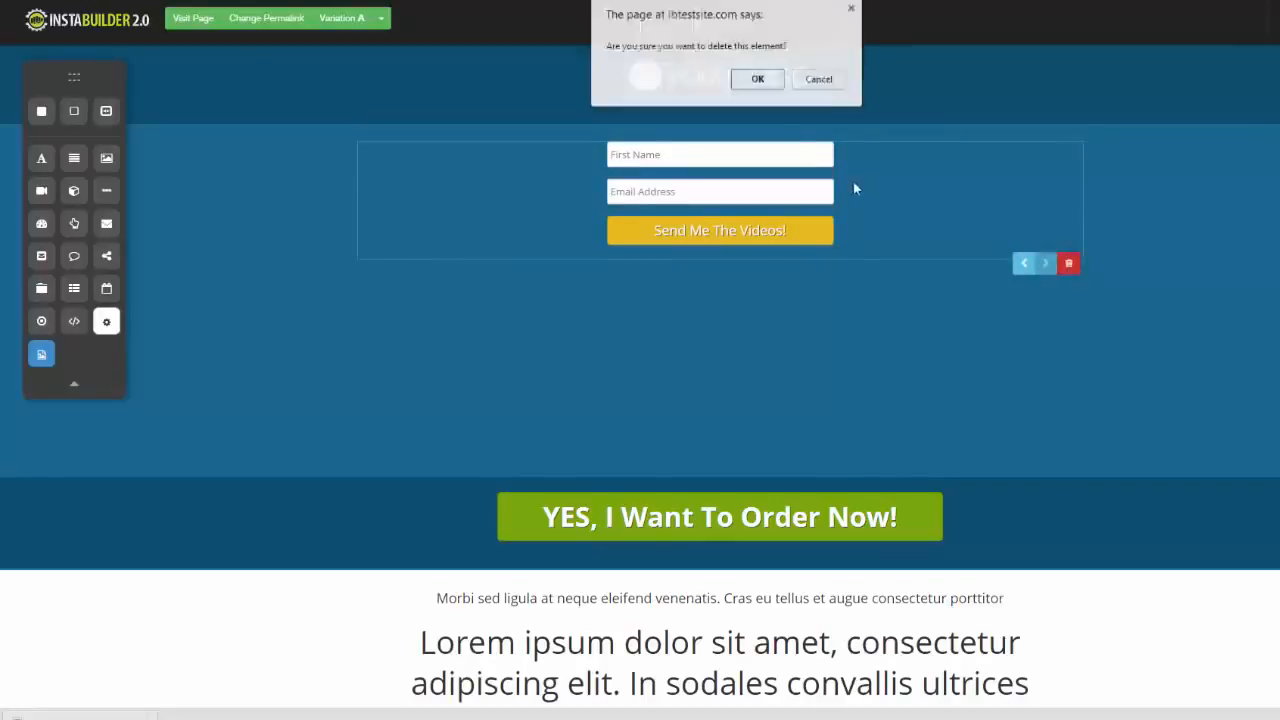
pyautogui.click(757, 78)
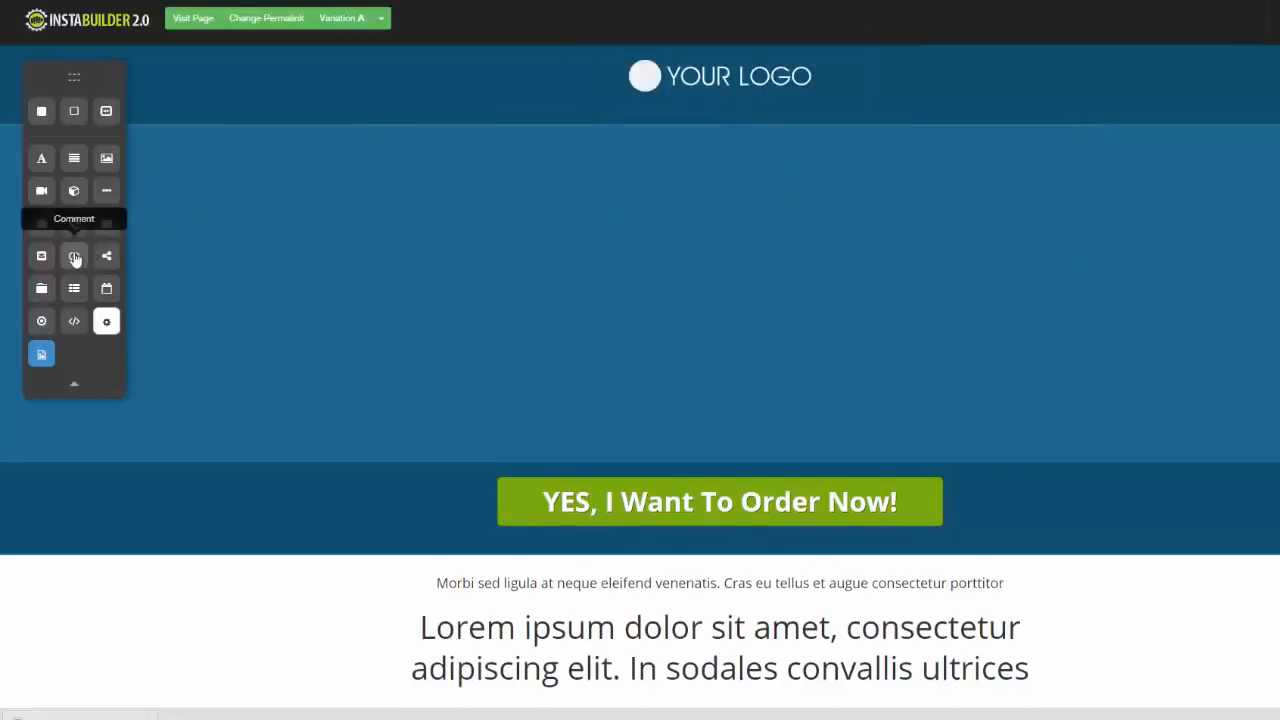
# Add a Comment element to the blue section and a Social Share element below it
pyautogui.moveTo(74, 256); pyautogui.dragTo(586, 160)
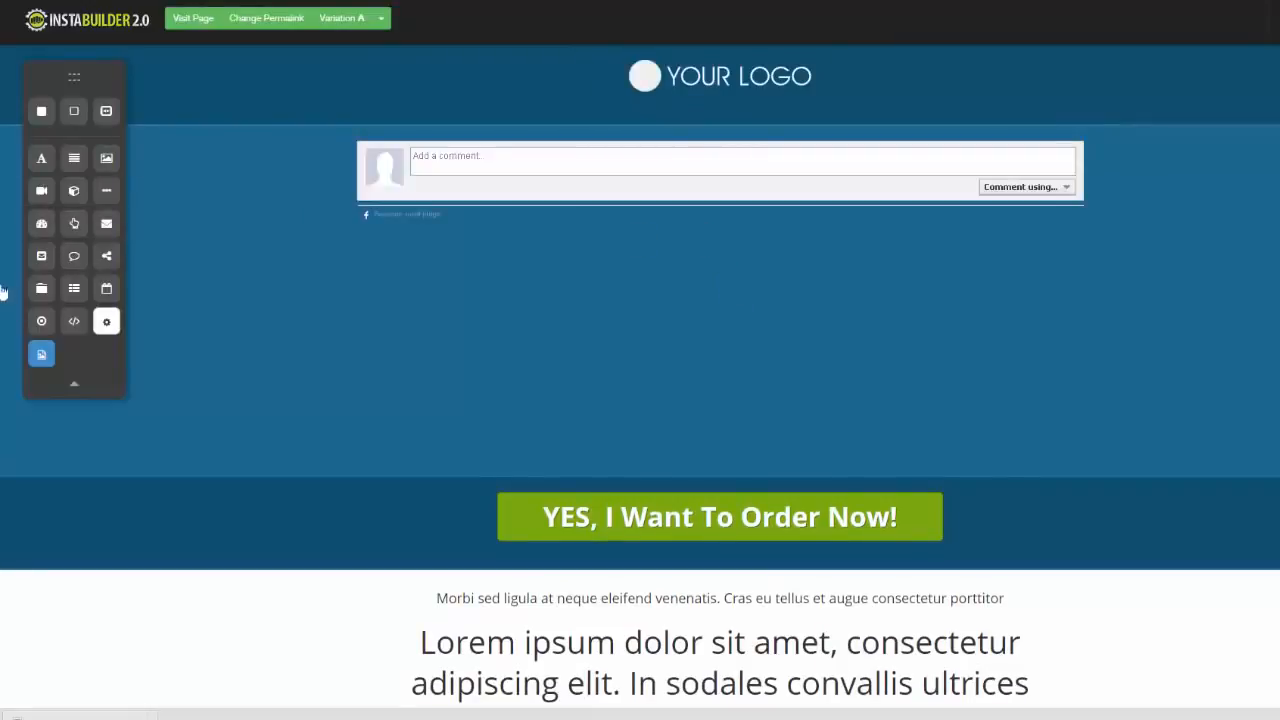
pyautogui.moveTo(106, 256); pyautogui.dragTo(512, 282)
pyautogui.moveTo(557, 290)
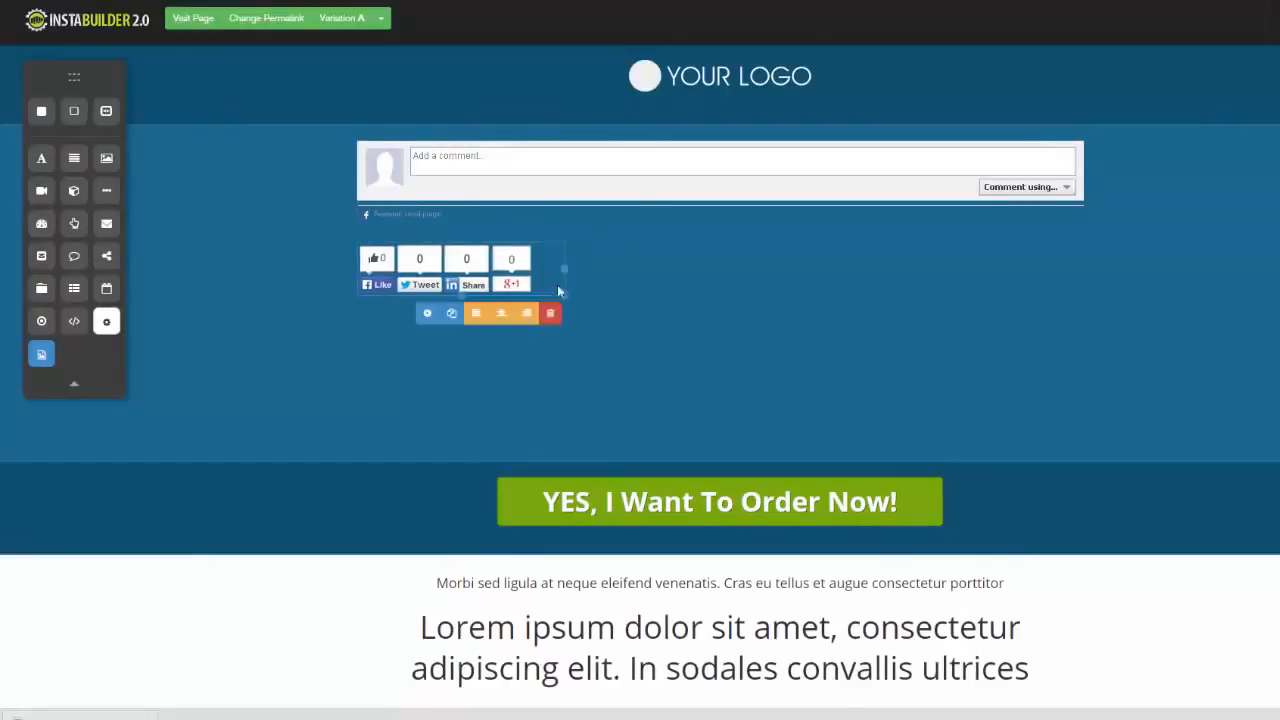
# Set the social share button style to Small and exclude LinkedIn, closing the settings when done
pyautogui.click(427, 313)
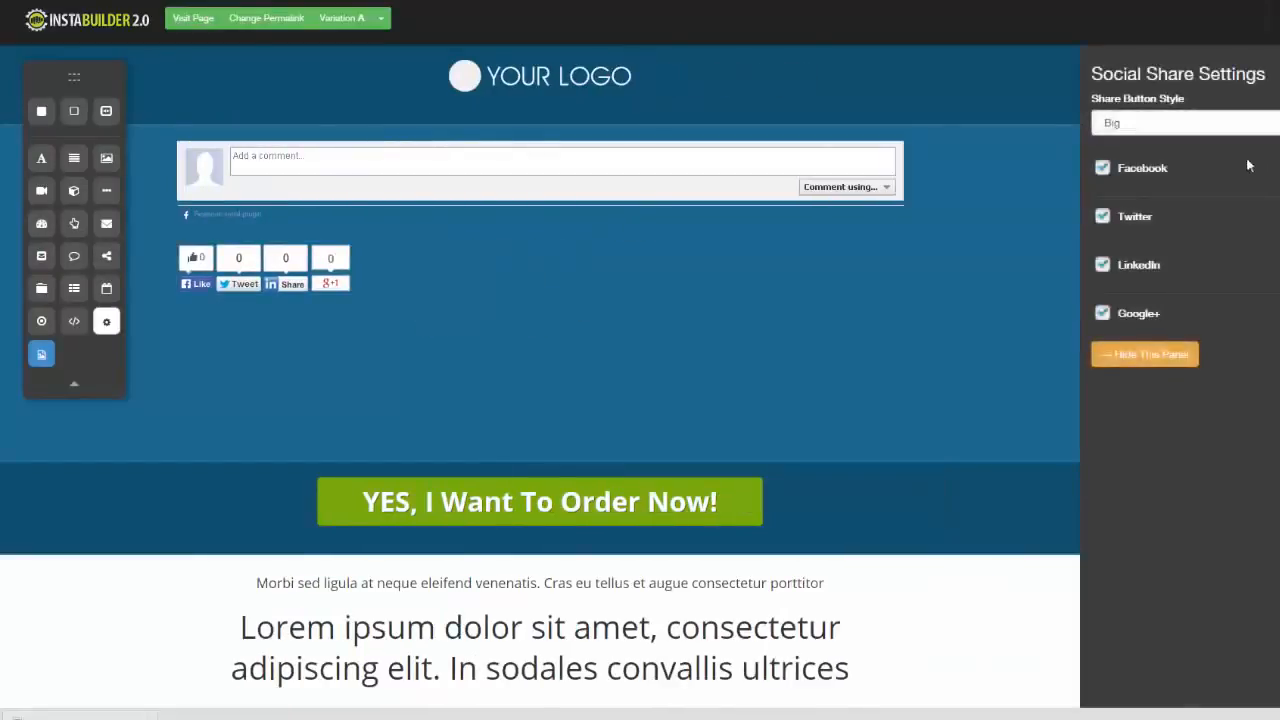
pyautogui.click(1150, 122)
pyautogui.click(1115, 154)
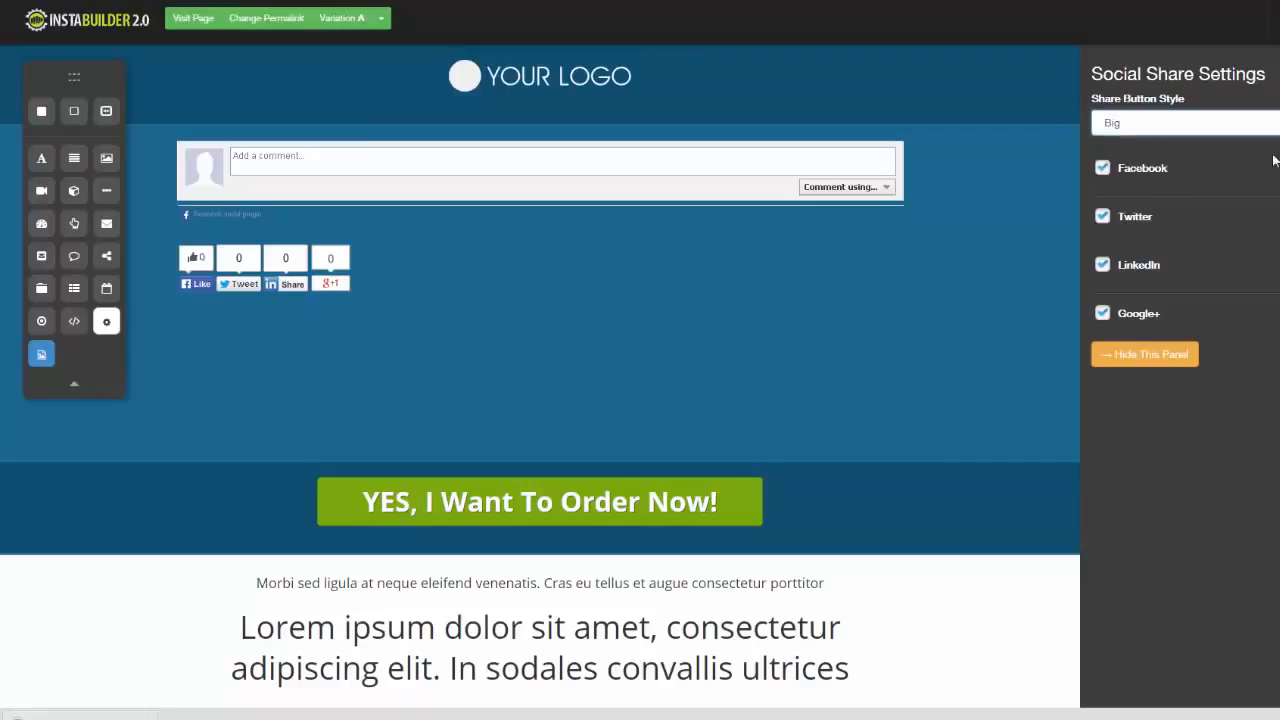
pyautogui.click(1104, 268)
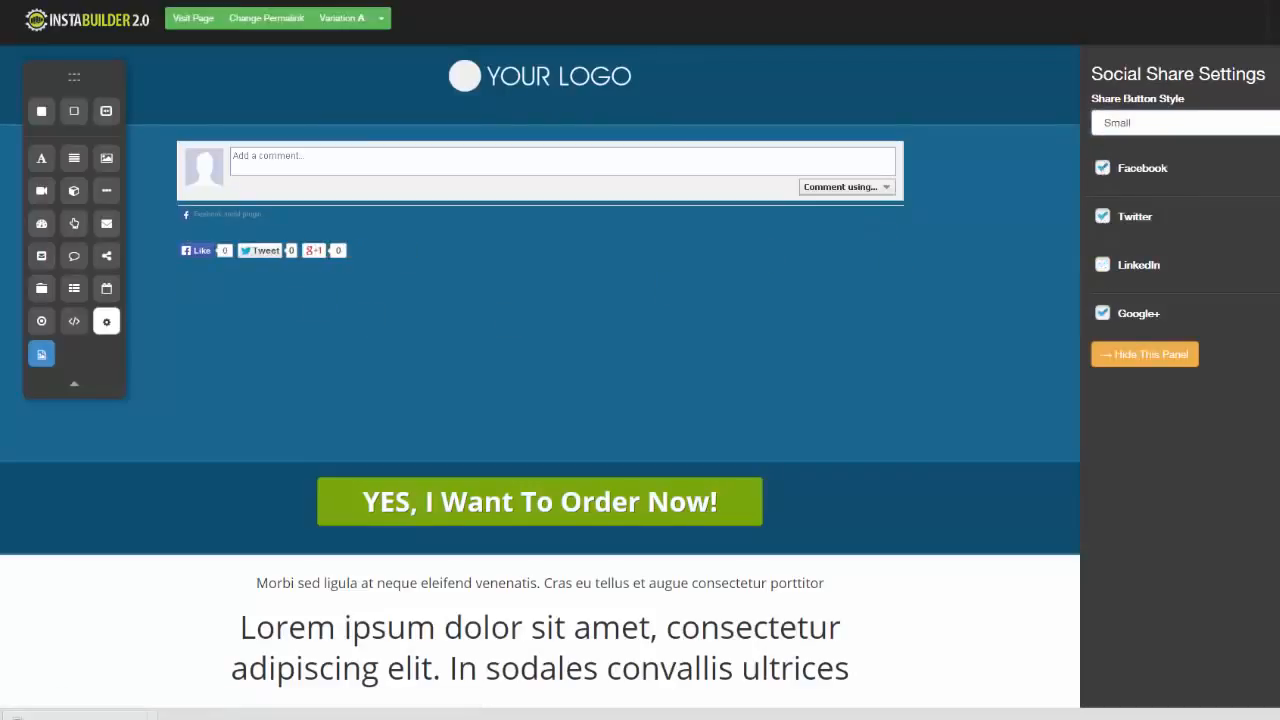
pyautogui.click(1144, 354)
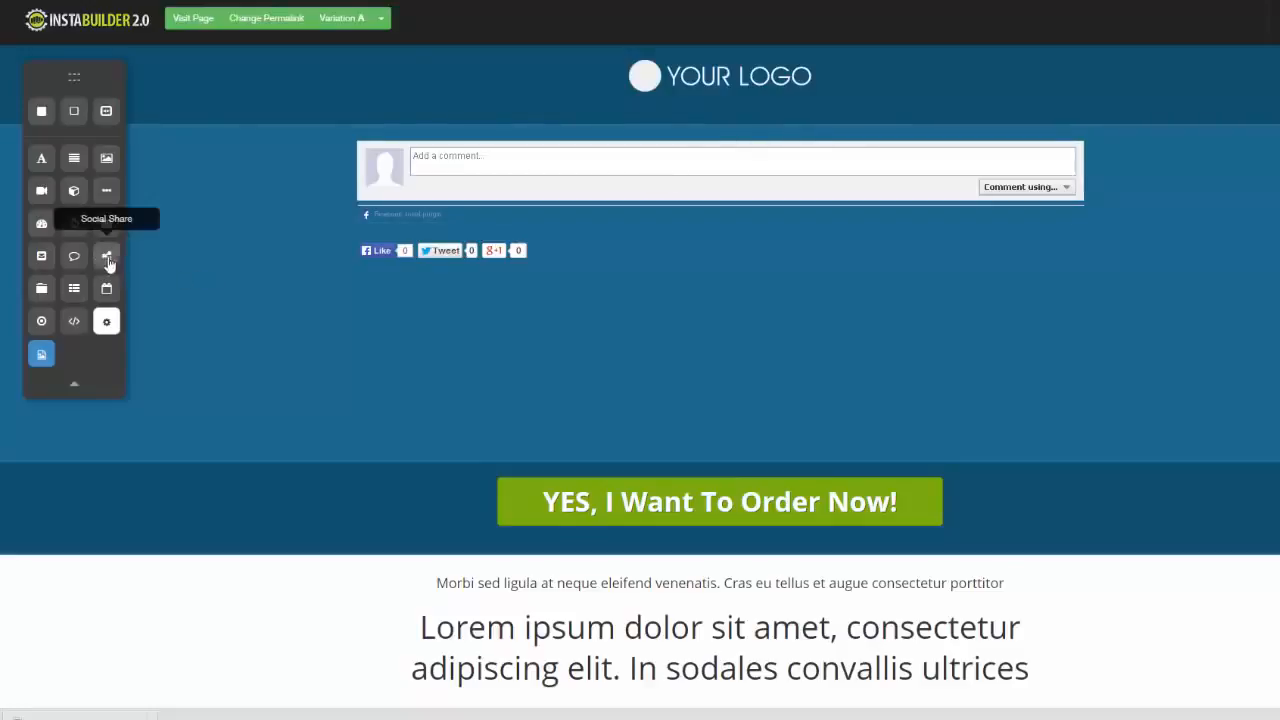
# Add a Tabbed Content element between the comment box and the share buttons
pyautogui.moveTo(42, 290); pyautogui.dragTo(597, 260)
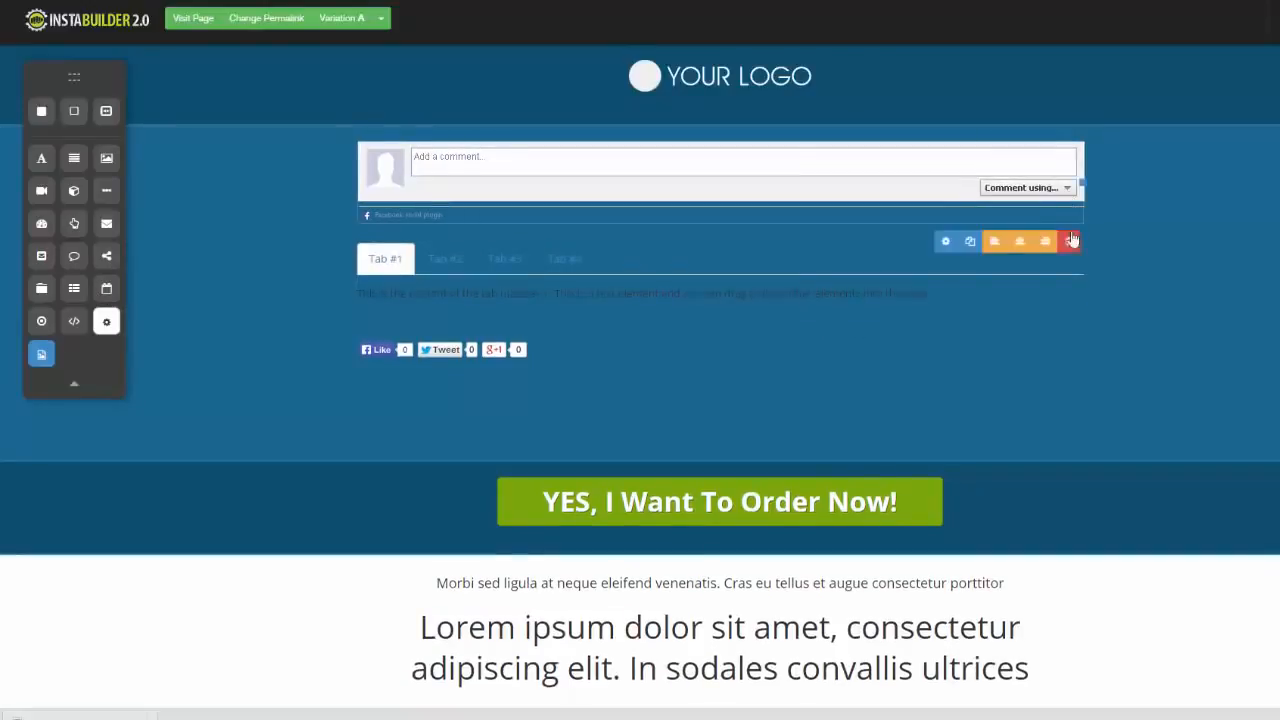
# Delete the comment box and the tabbed content, leaving only the share buttons in the blue section
pyautogui.click(1068, 241)
pyautogui.click(765, 84)
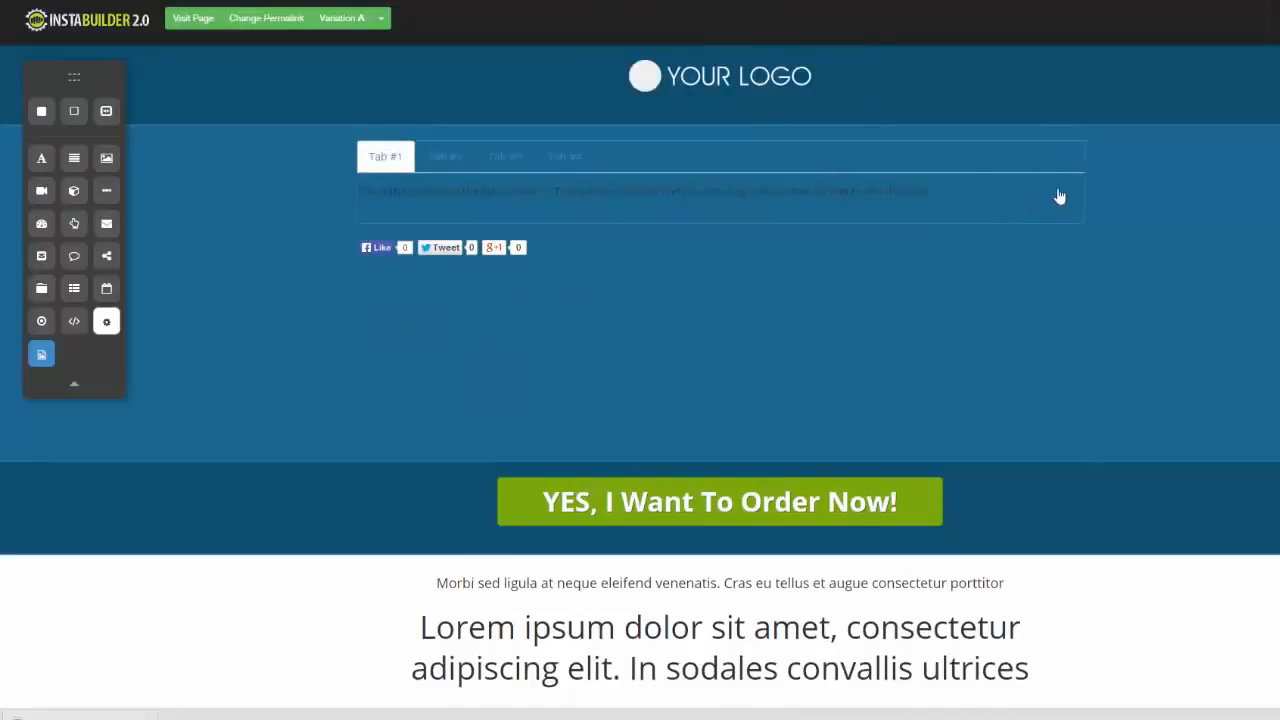
pyautogui.click(1069, 242)
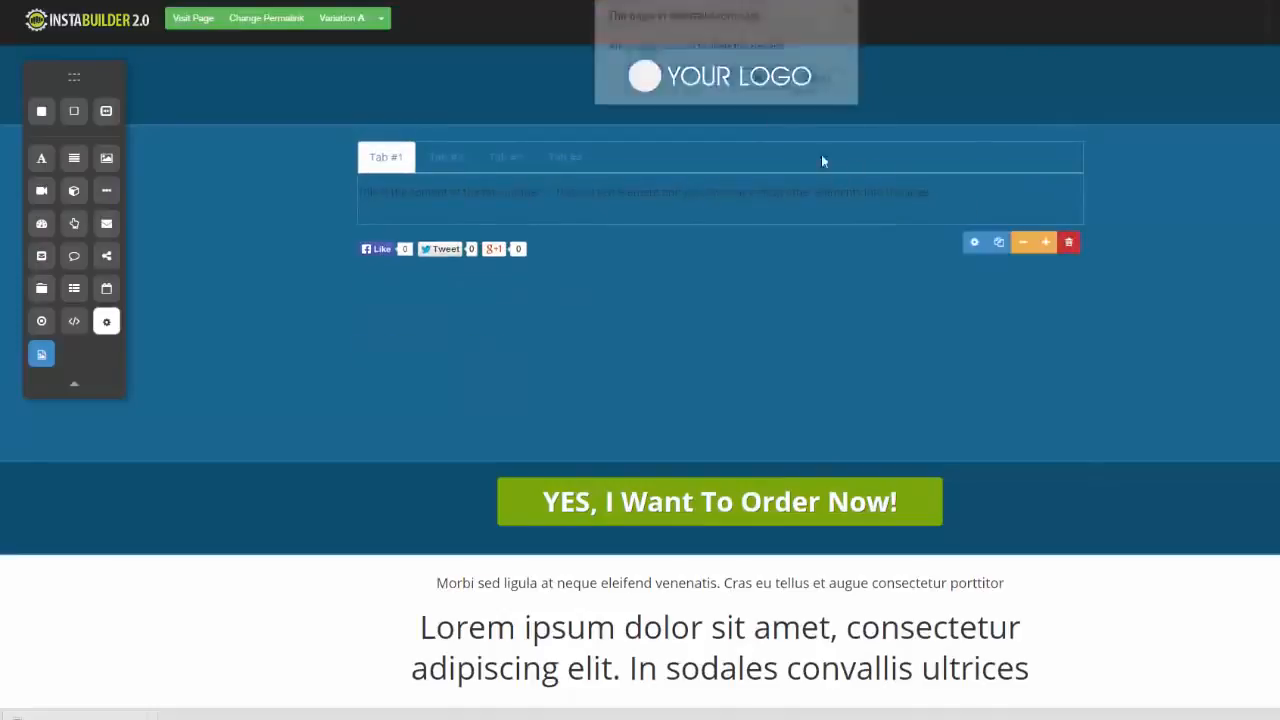
pyautogui.click(763, 84)
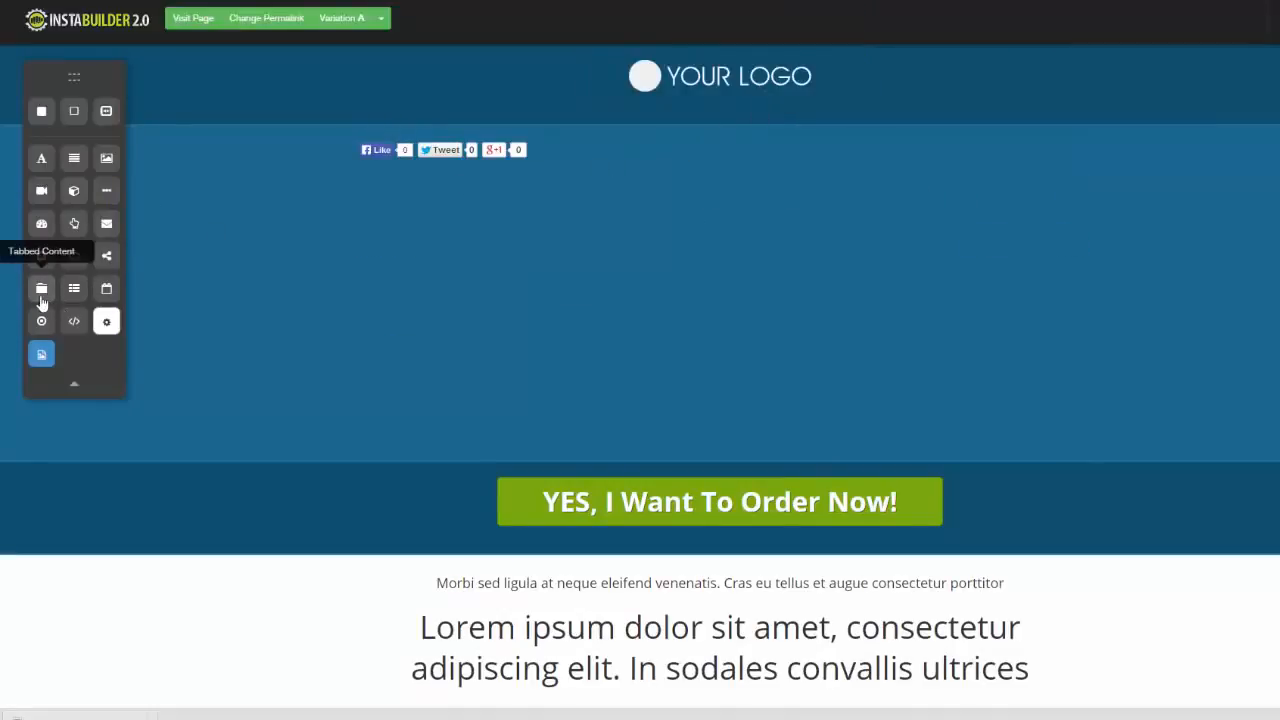
# Add a Menu element below the social share buttons and assign Demo Menu to it
pyautogui.moveTo(74, 289); pyautogui.dragTo(490, 191)
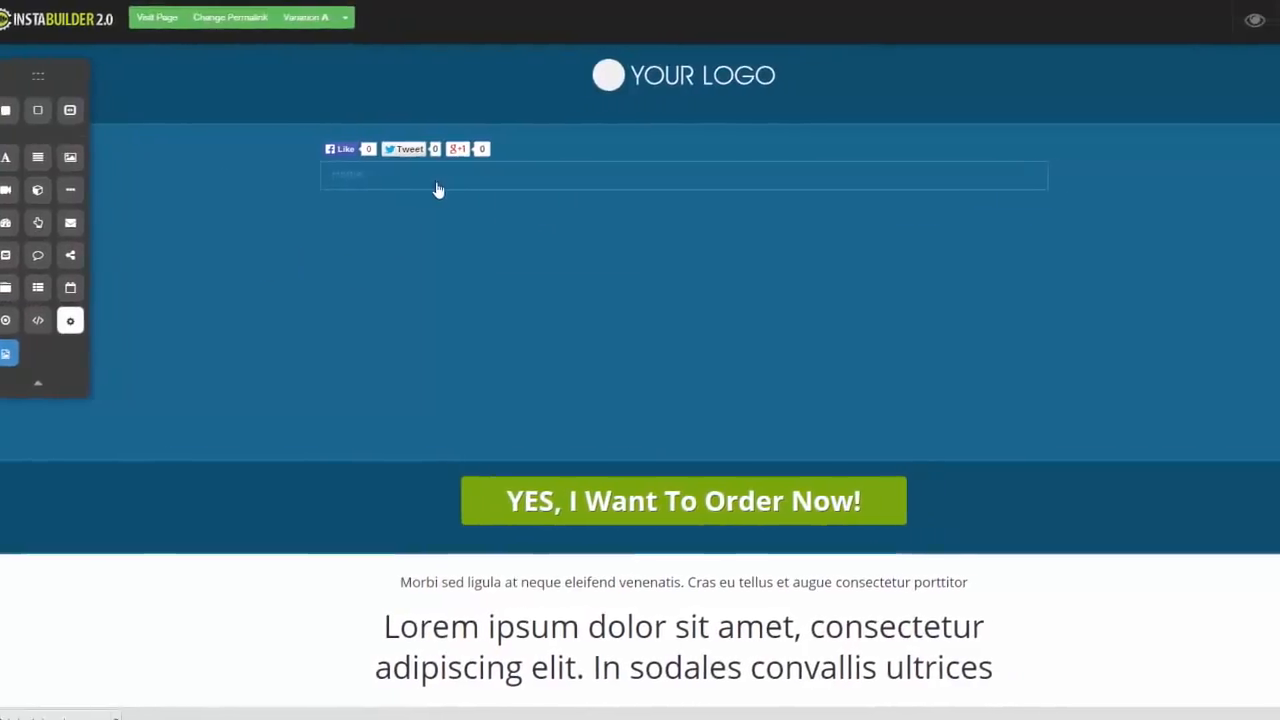
pyautogui.click(910, 210)
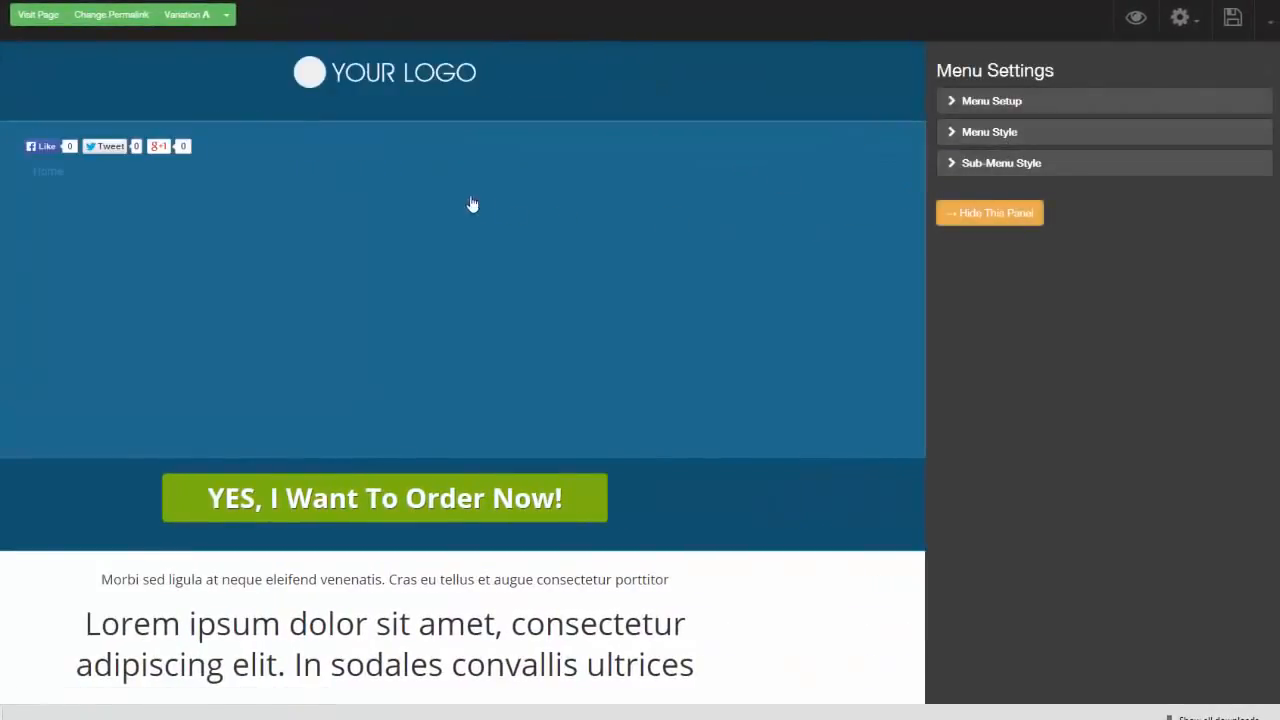
pyautogui.click(951, 103)
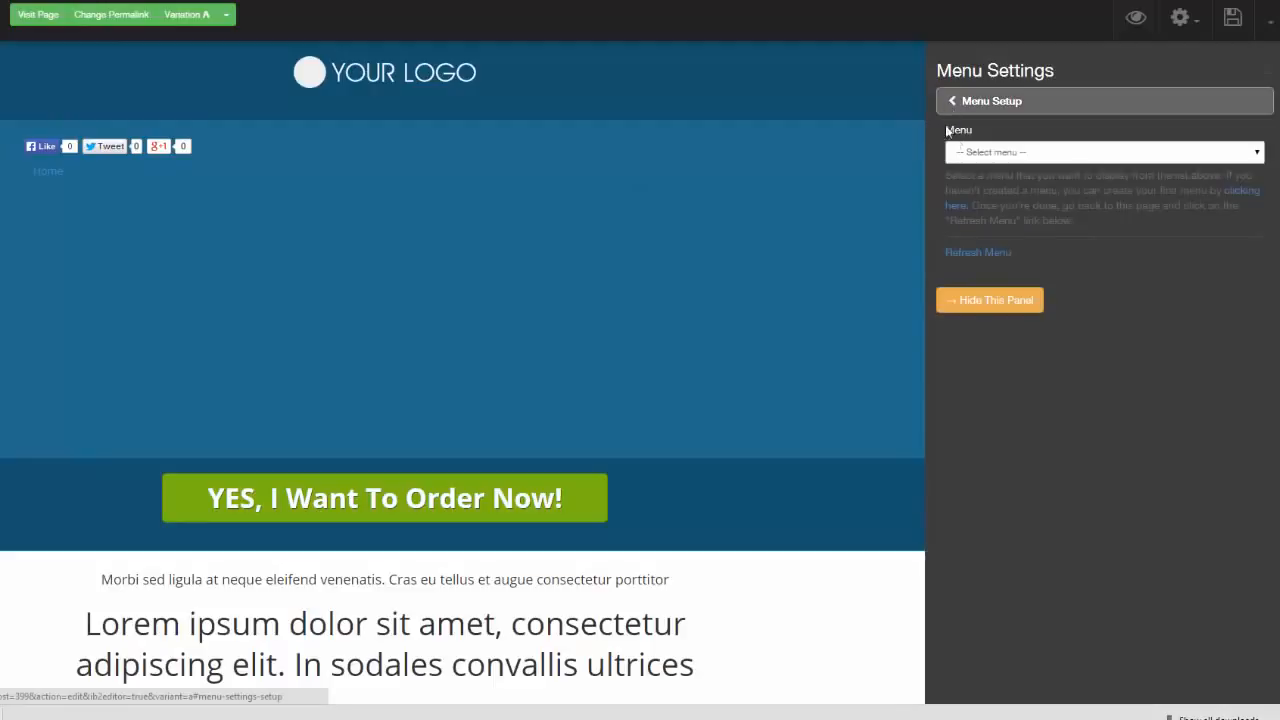
pyautogui.click(1250, 158)
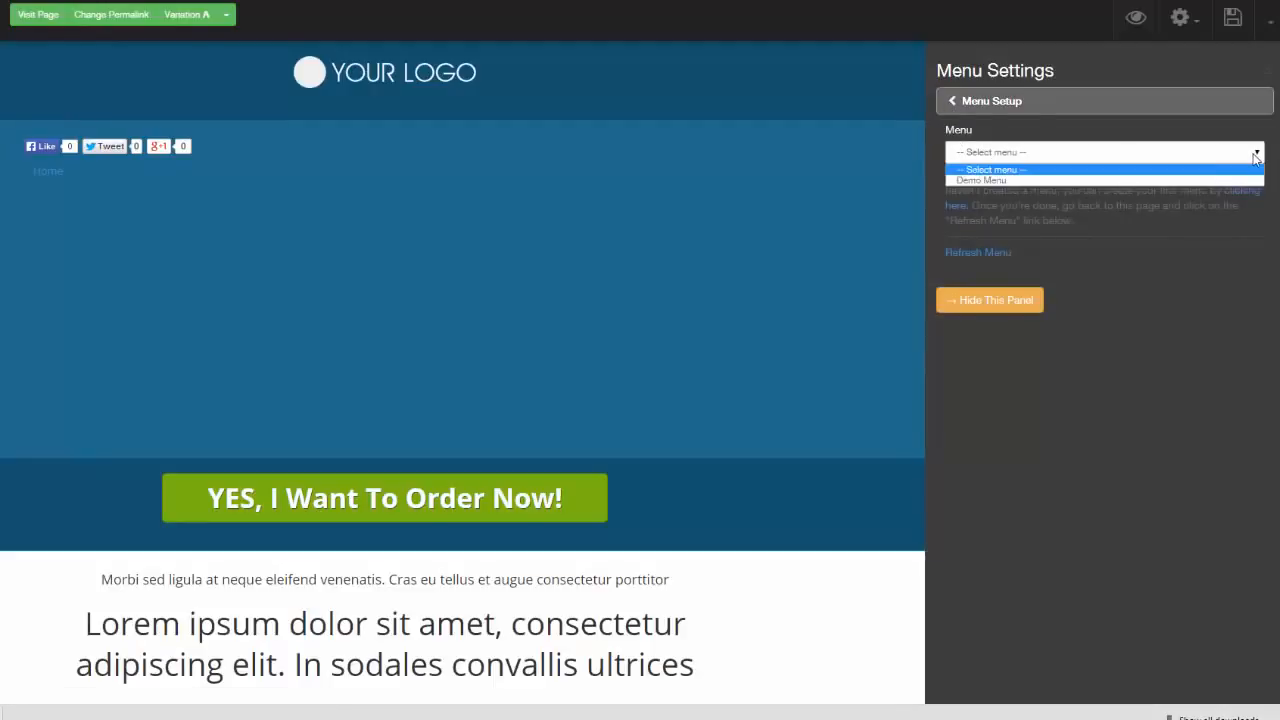
pyautogui.click(985, 181)
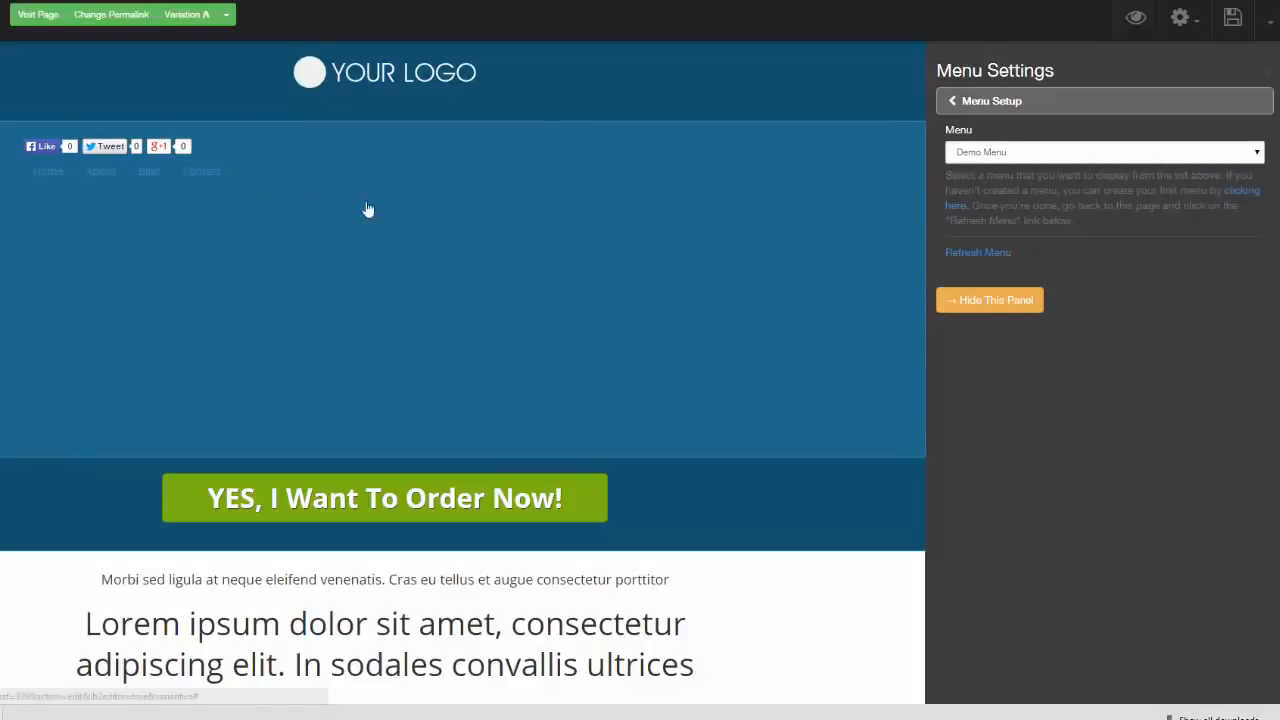
pyautogui.click(958, 104)
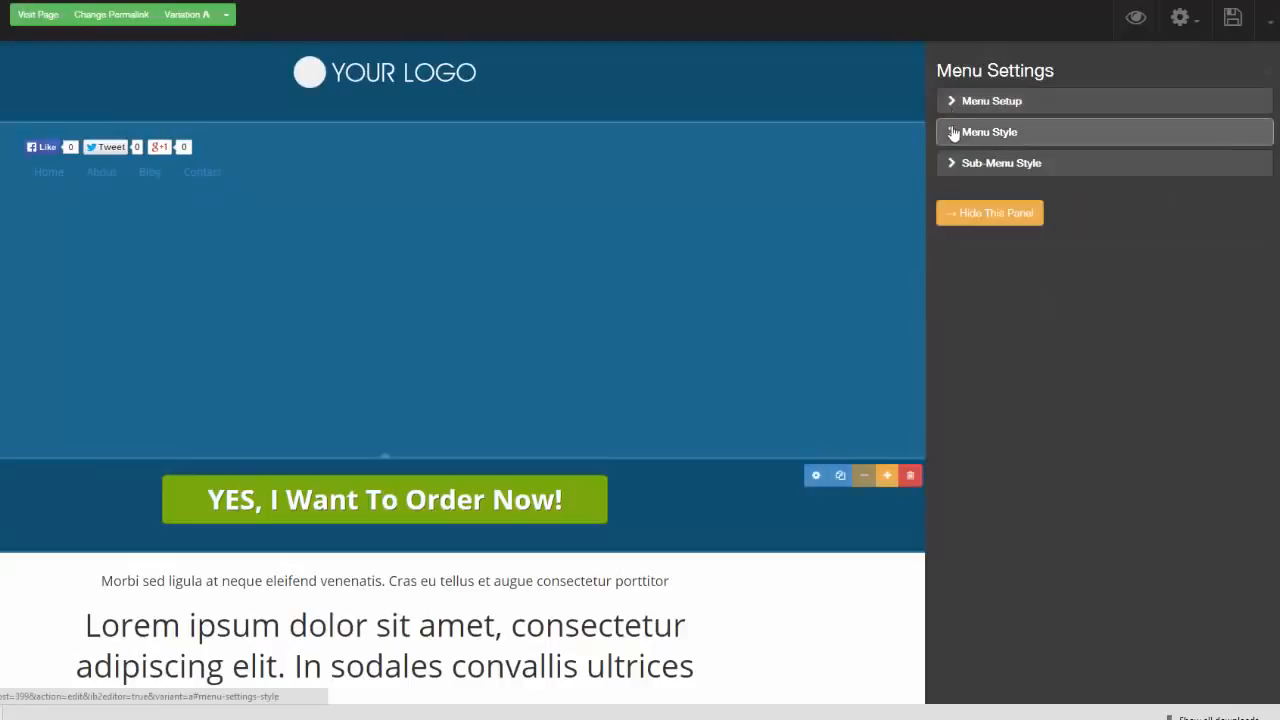
# Try the Plain (/w pipe) menu style, and settle on Flat-Box for the menu
pyautogui.click(955, 131)
pyautogui.click(1254, 155)
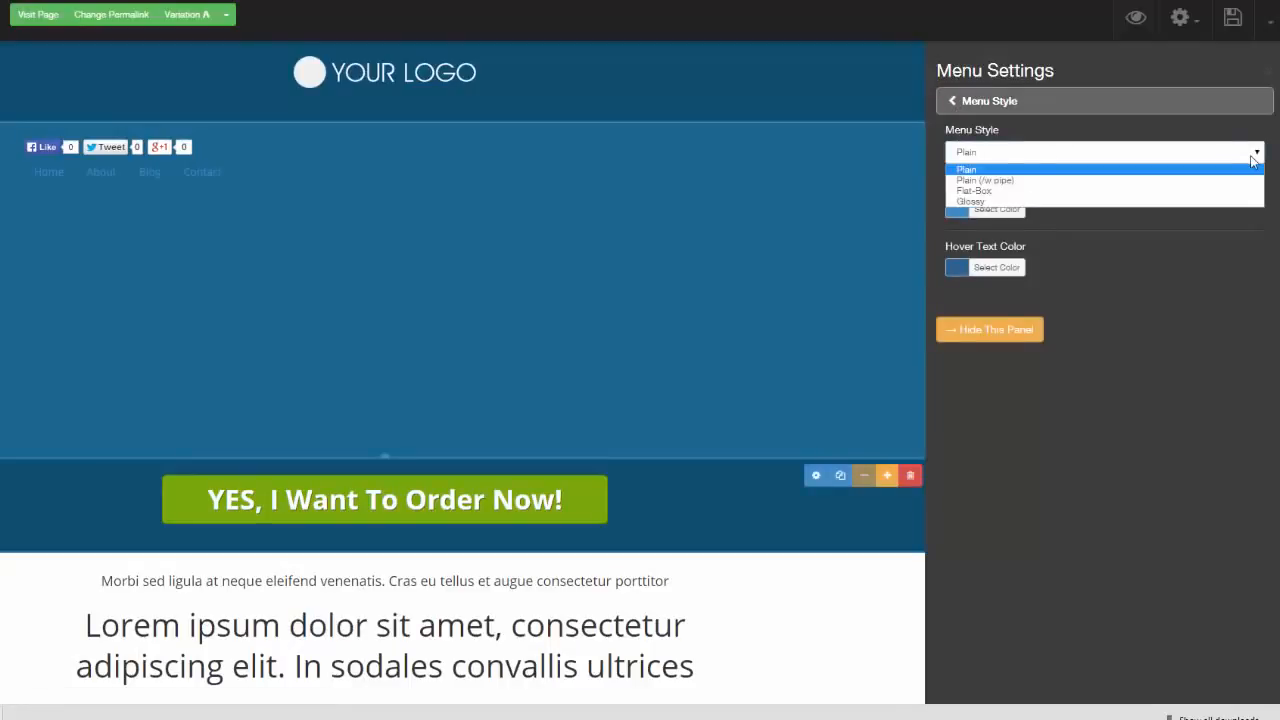
pyautogui.click(1220, 185)
pyautogui.click(1258, 155)
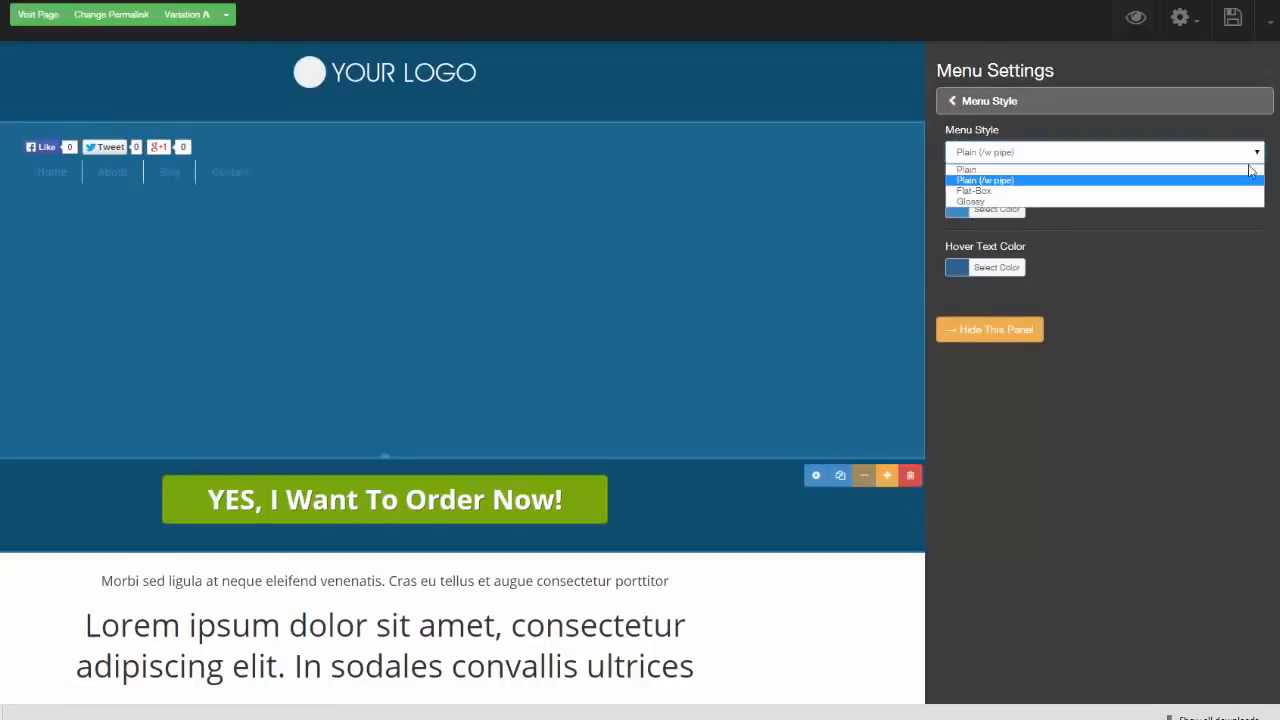
pyautogui.click(1227, 186)
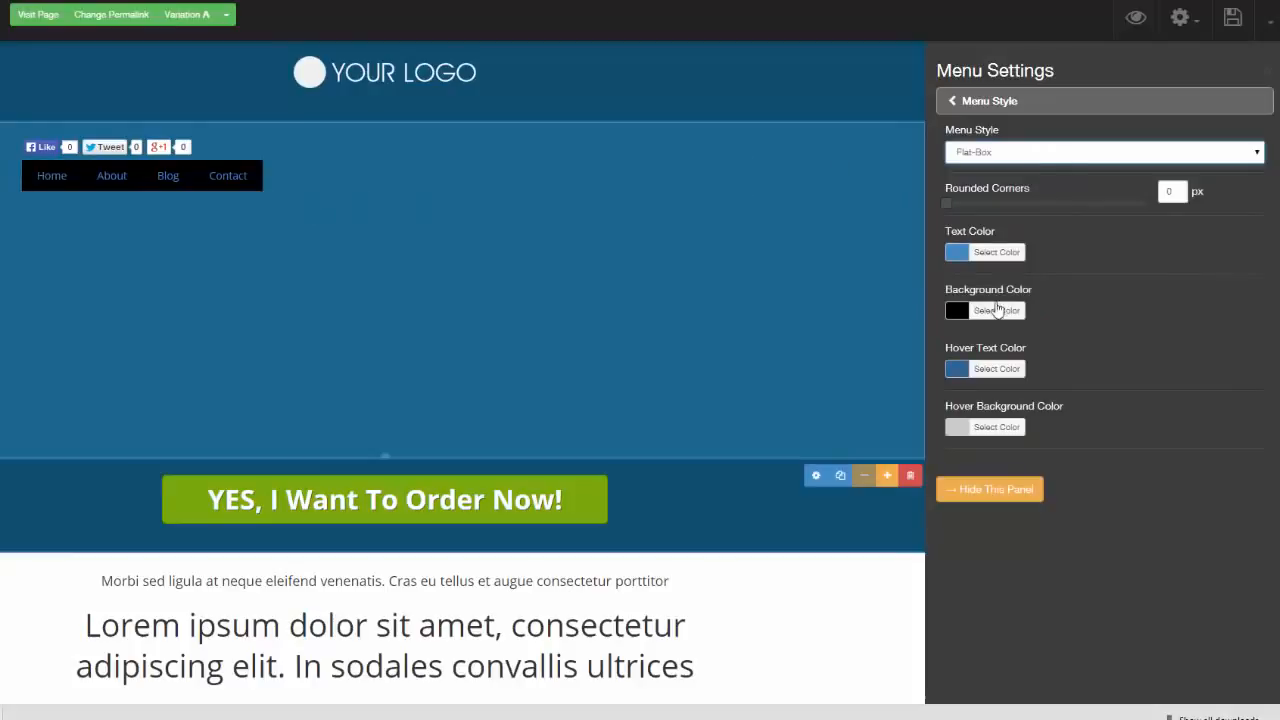
# Give the menu a light cyan background (#acfbf9) and 6 px rounded corners
pyautogui.click(964, 313)
pyautogui.moveTo(980, 370); pyautogui.dragTo(1038, 424)
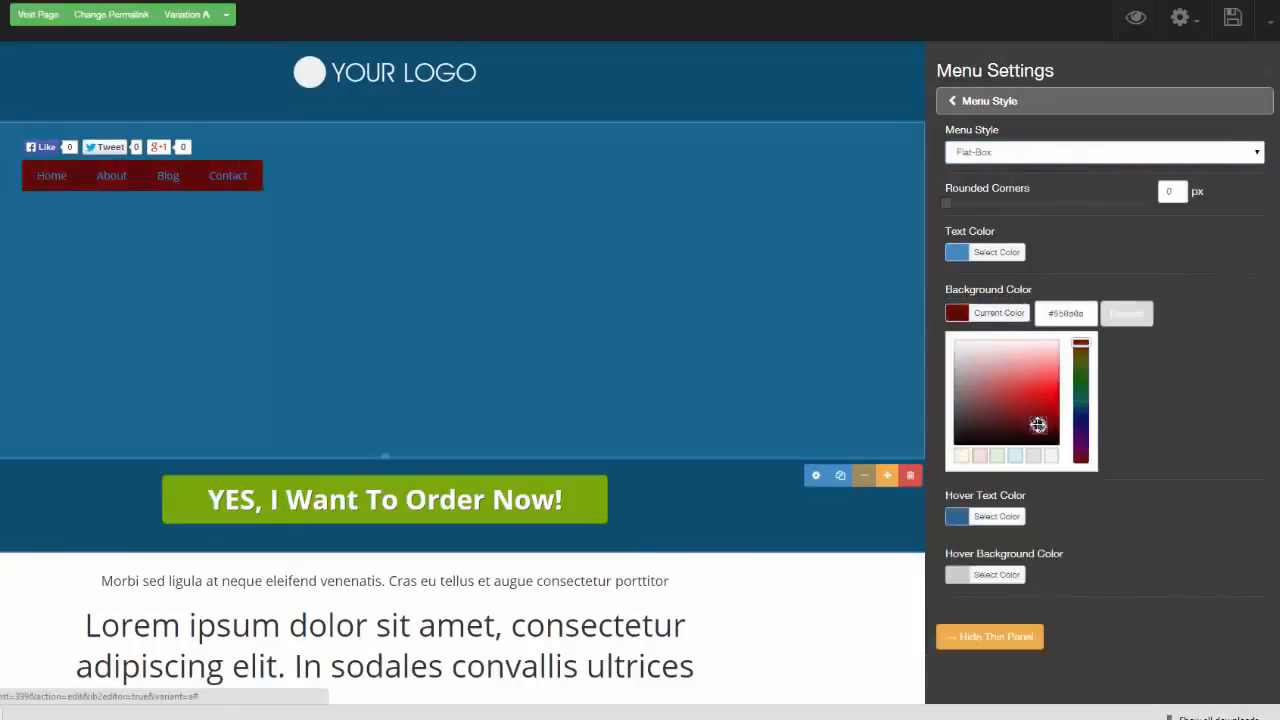
pyautogui.click(1082, 399)
pyautogui.click(1051, 358)
pyautogui.moveTo(948, 202); pyautogui.dragTo(1006, 202)
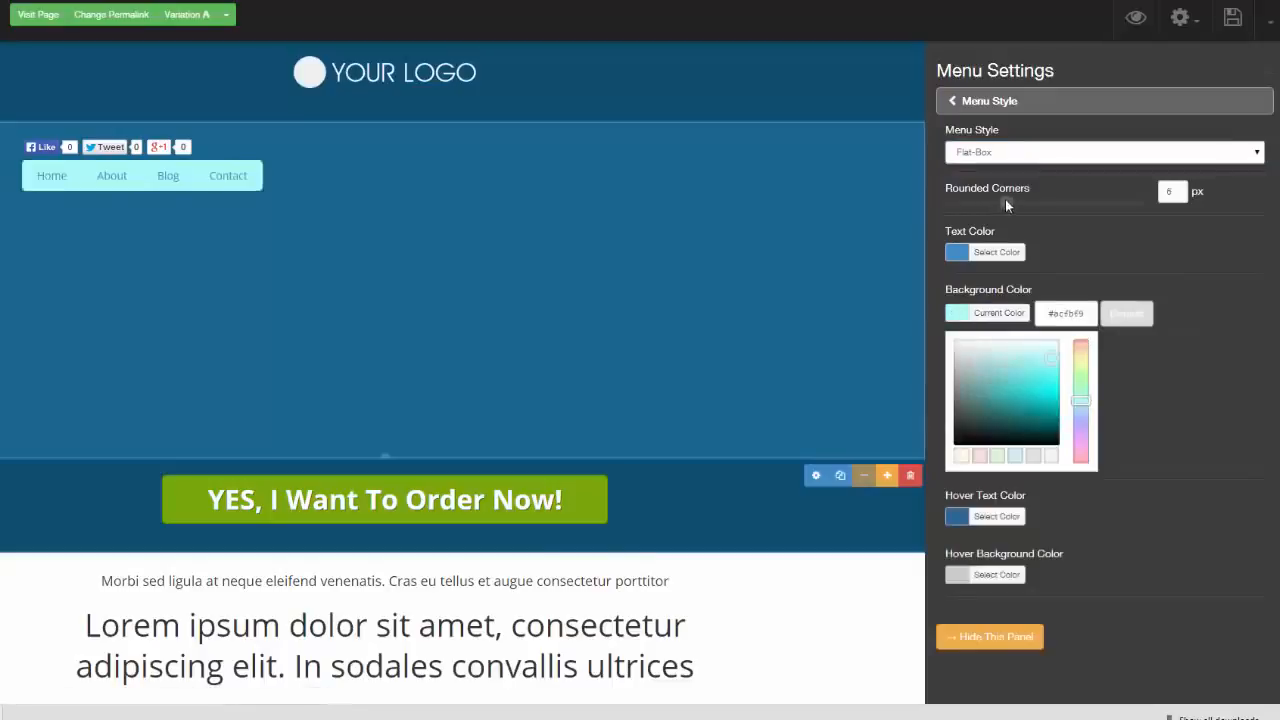
# Review the color options for the sub-menu style and close the menu settings
pyautogui.click(958, 104)
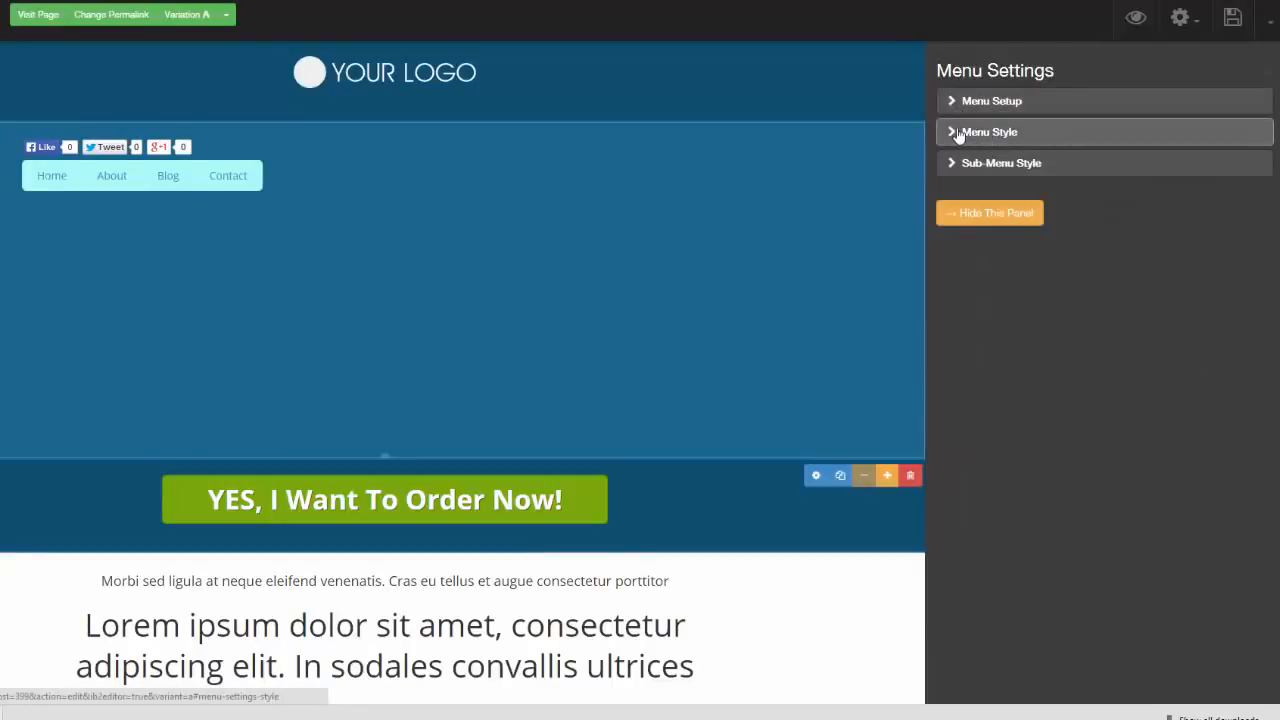
pyautogui.click(955, 166)
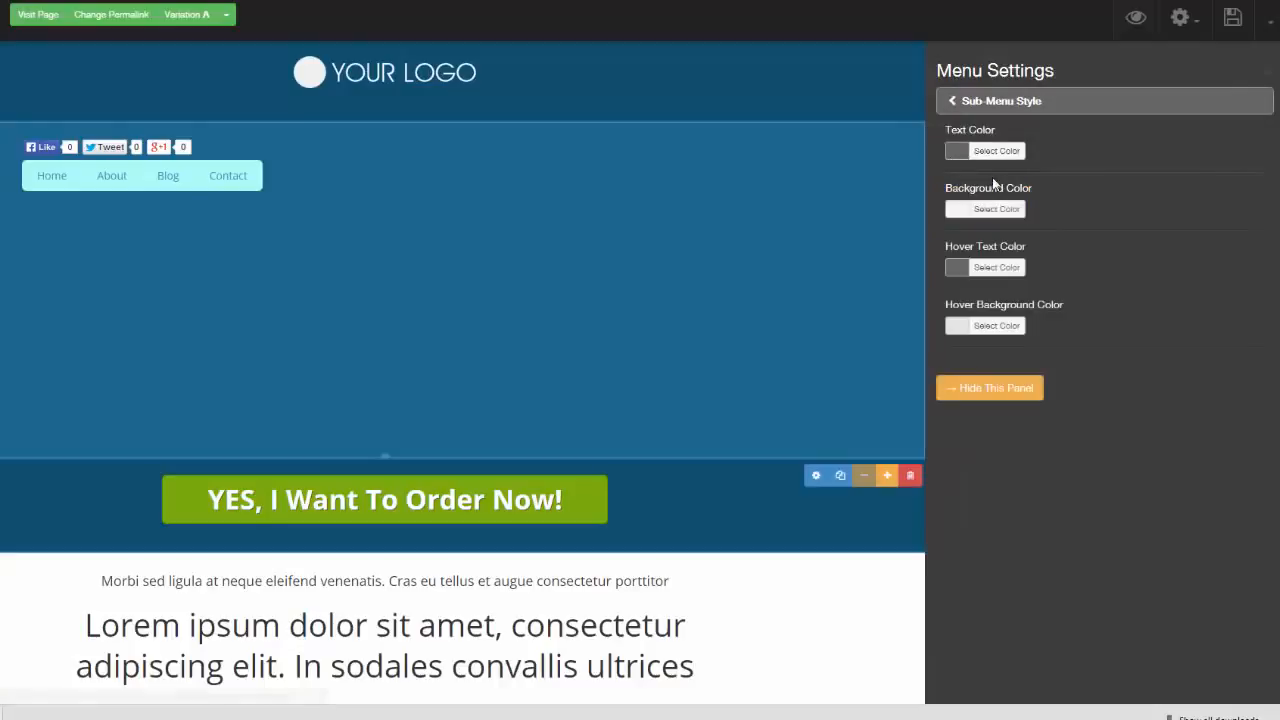
pyautogui.click(1270, 76)
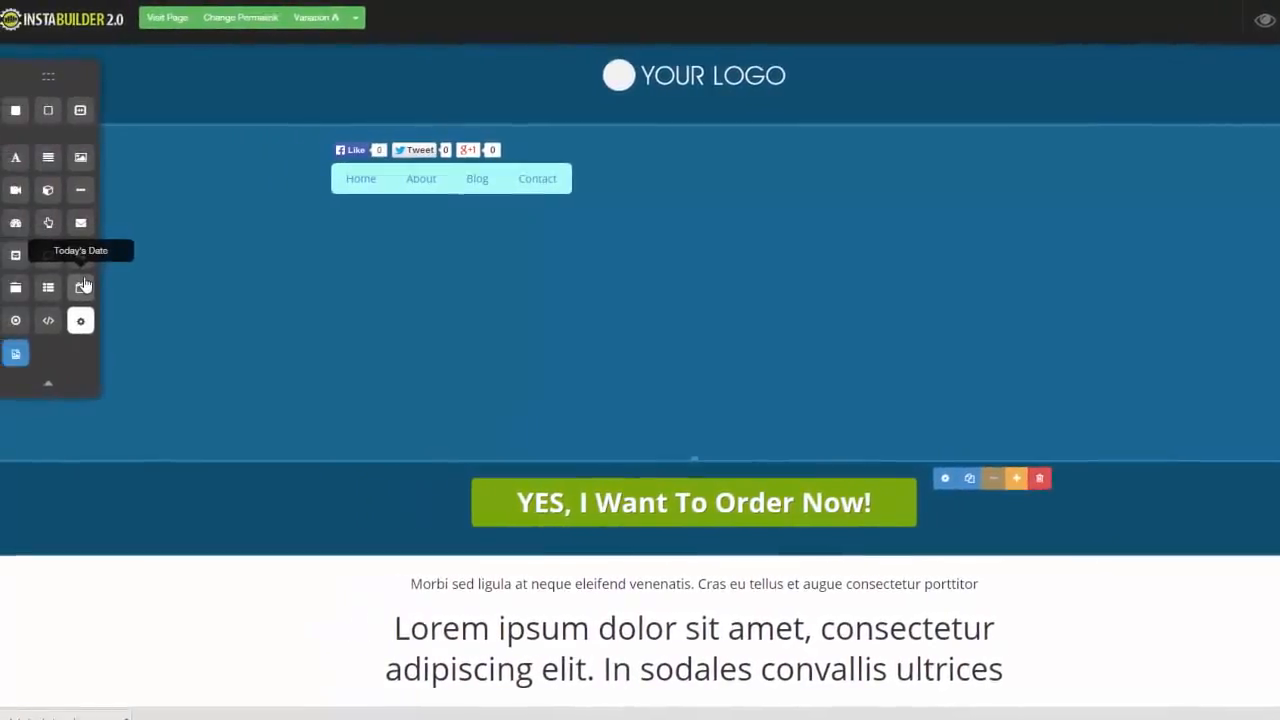
# Add a Today's Date element below the menu and review its date settings, hiding the settings when done
pyautogui.moveTo(106, 288); pyautogui.dragTo(623, 220)
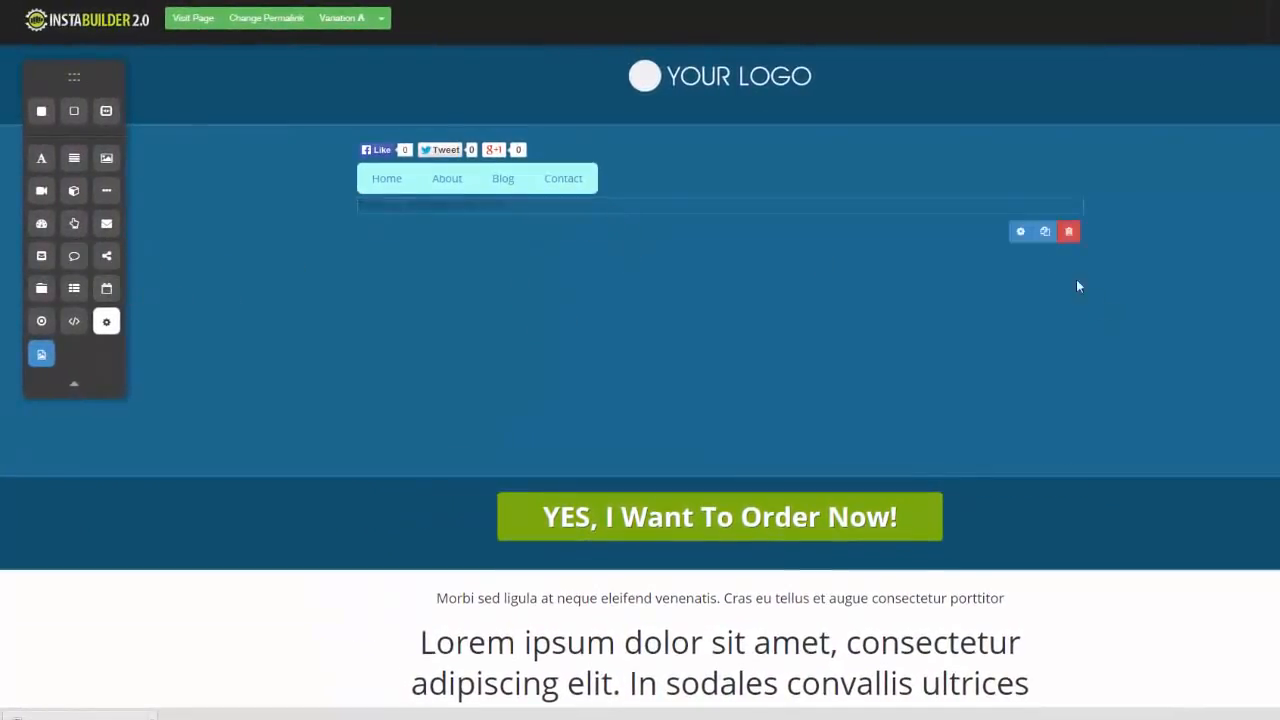
pyautogui.click(1020, 230)
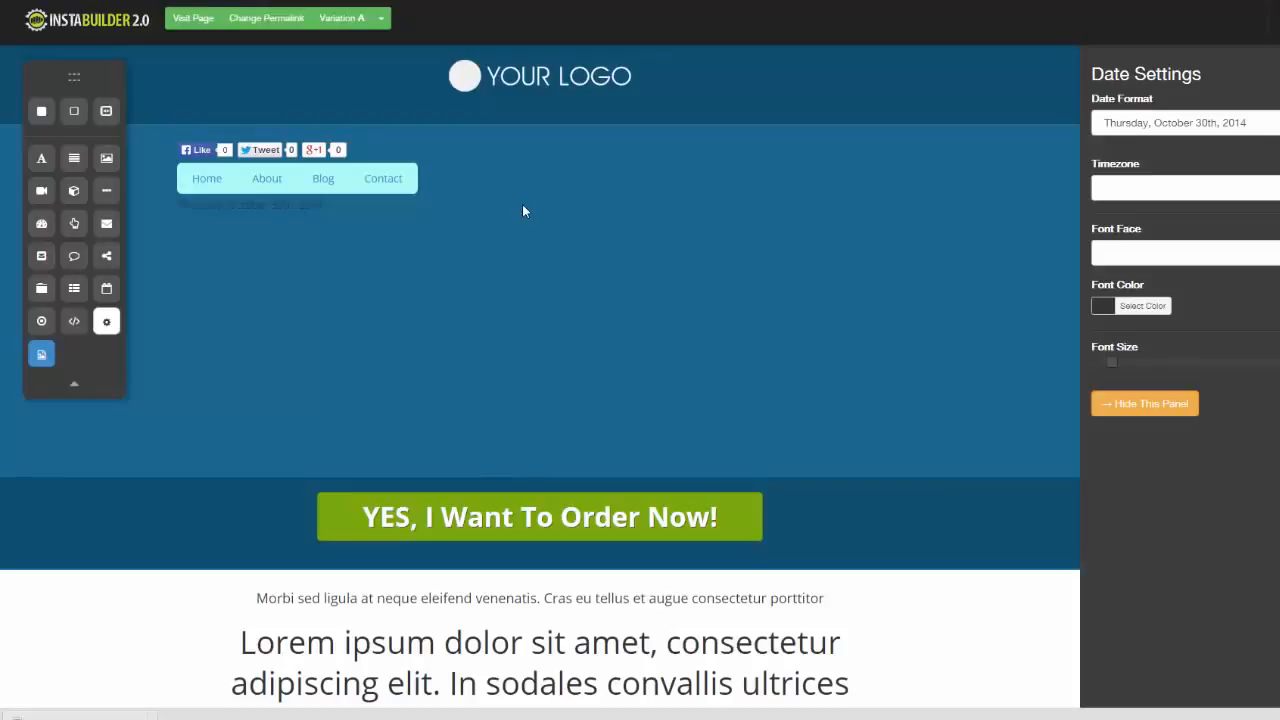
pyautogui.click(1145, 404)
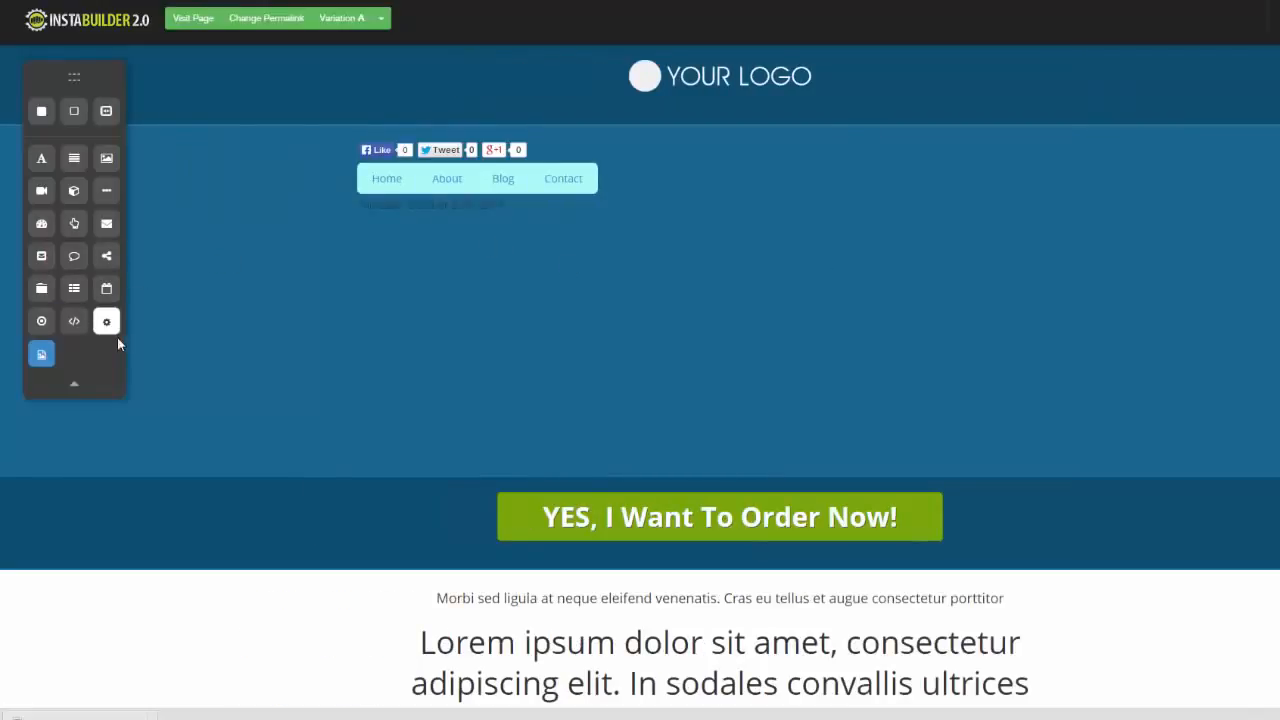
# Try out a multiple-choice question element below the date and delete it from the blue section
pyautogui.moveTo(41, 321); pyautogui.dragTo(700, 254)
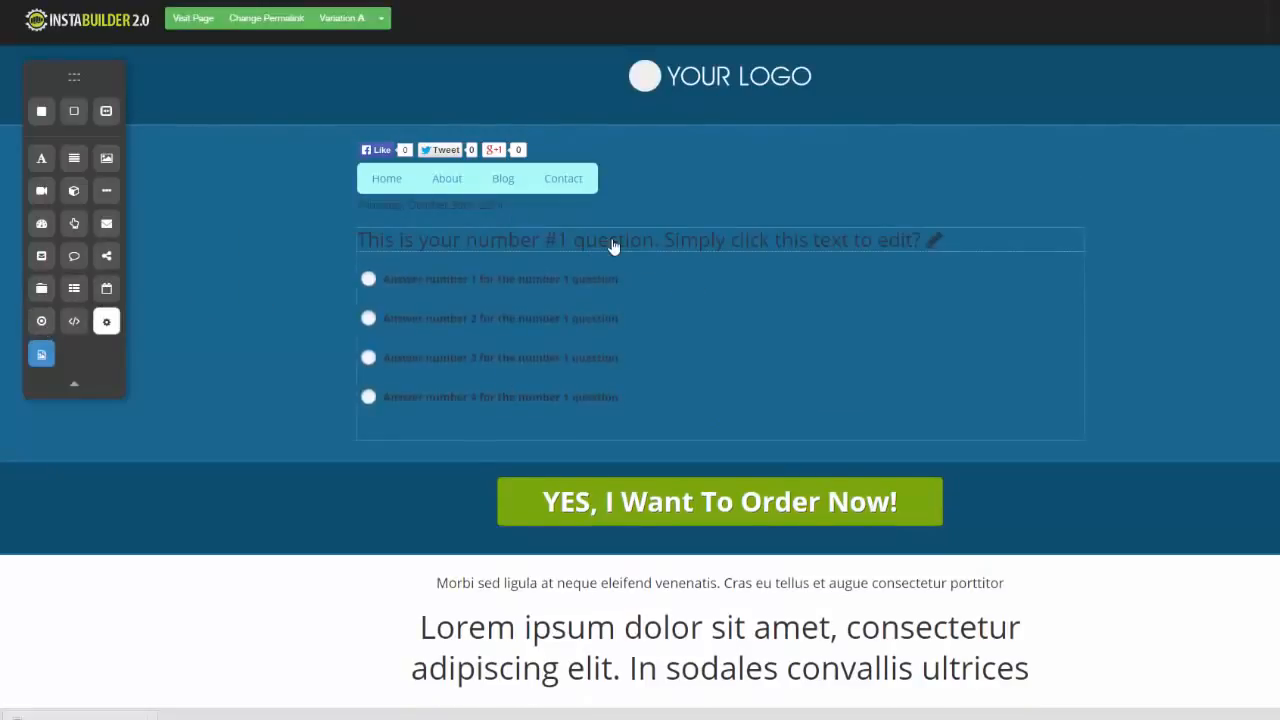
pyautogui.click(839, 250)
pyautogui.click(828, 375)
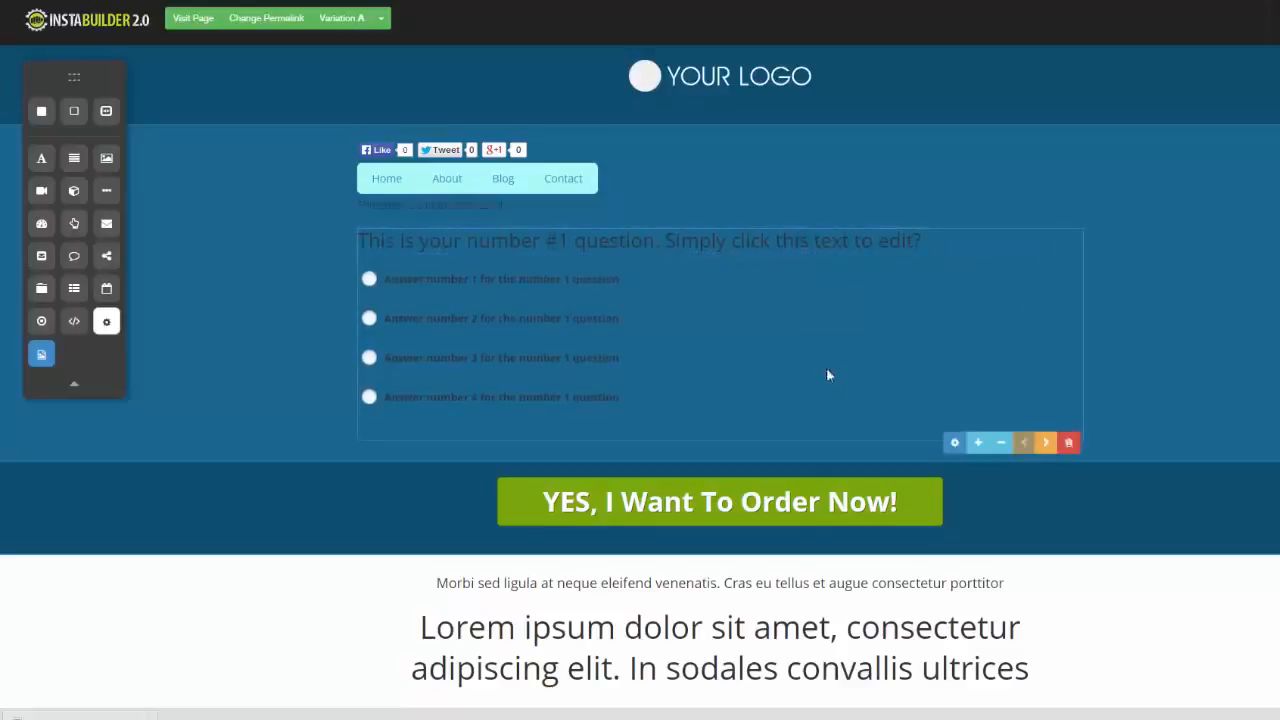
pyautogui.click(1068, 443)
pyautogui.click(760, 80)
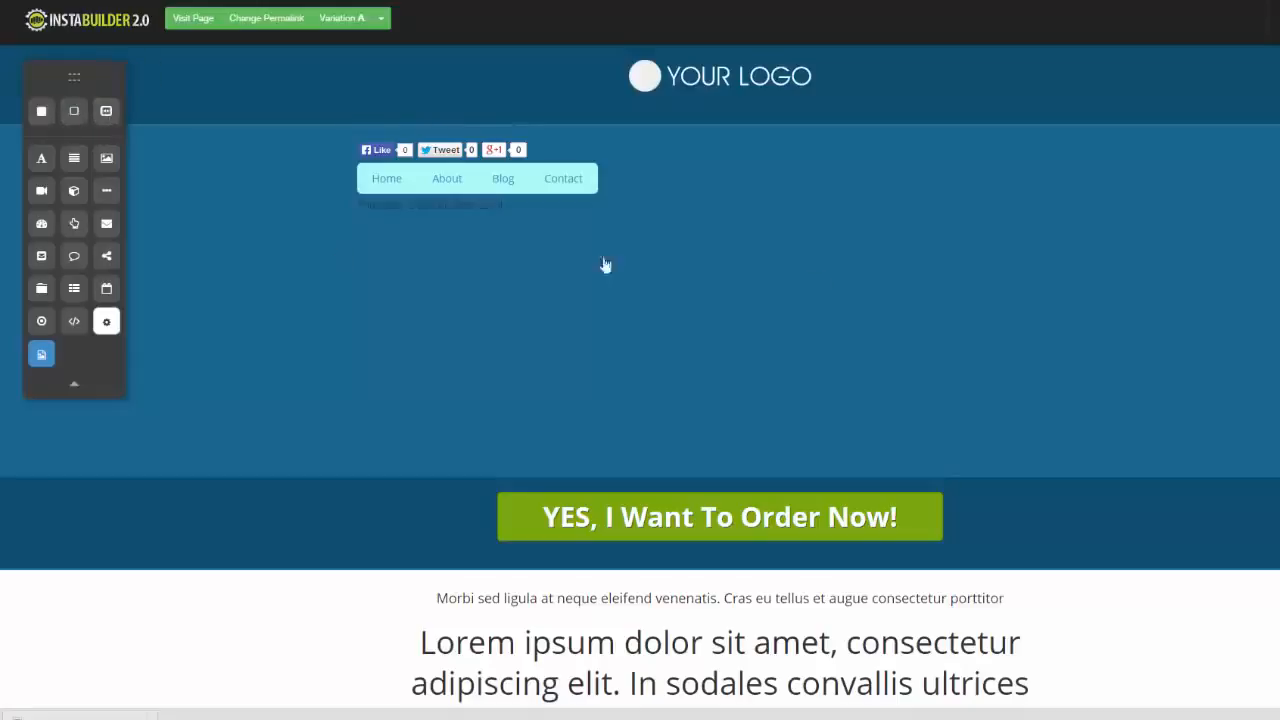
pyautogui.scroll(-4, 640, 374)
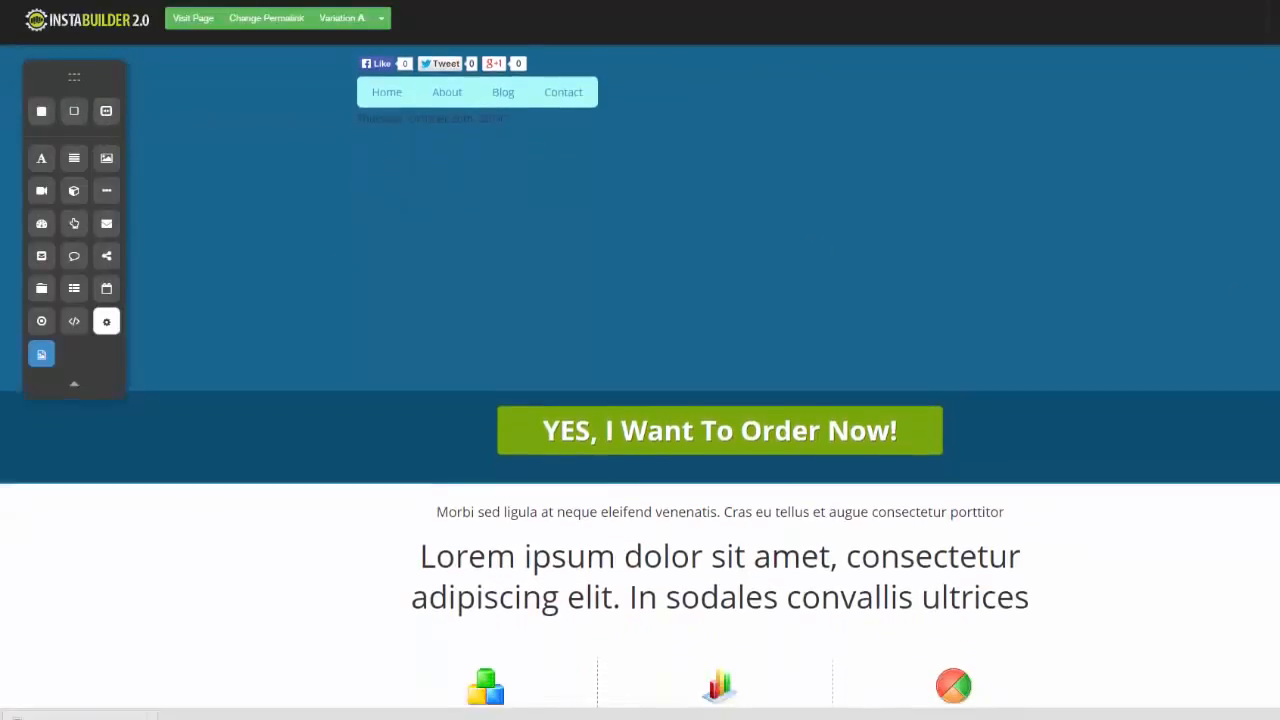
pyautogui.scroll(4, 1230, 262)
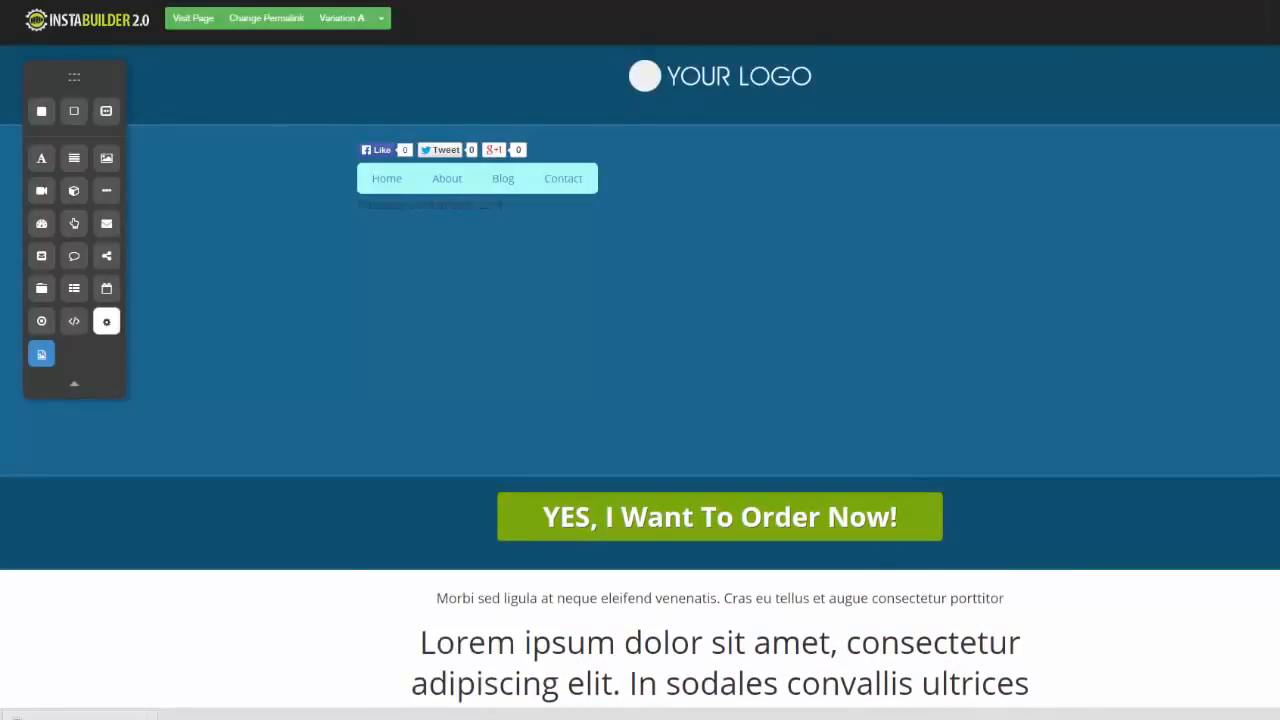
pyautogui.scroll(-5, 640, 374)
pyautogui.scroll(5, 640, 374)
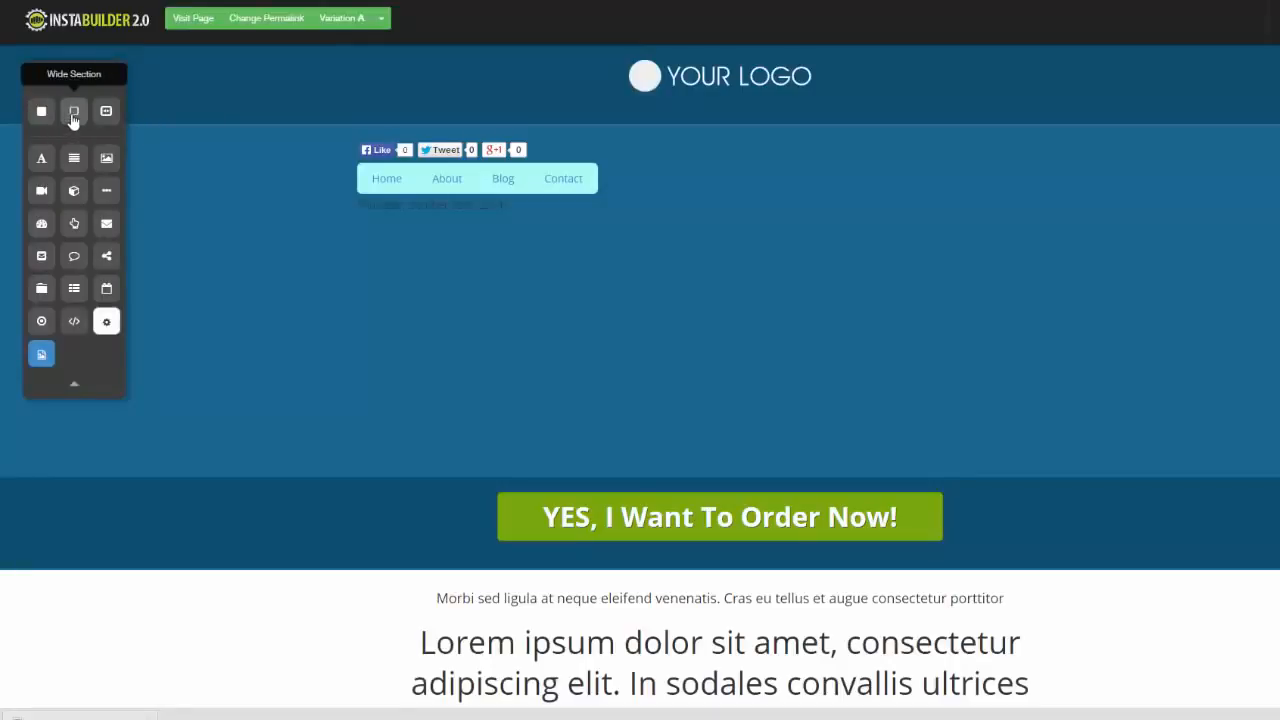
# Add a Wide Section between the large headline and the three sub-headline columns and review its margin and padding settings
pyautogui.moveTo(73, 118); pyautogui.dragTo(563, 470)
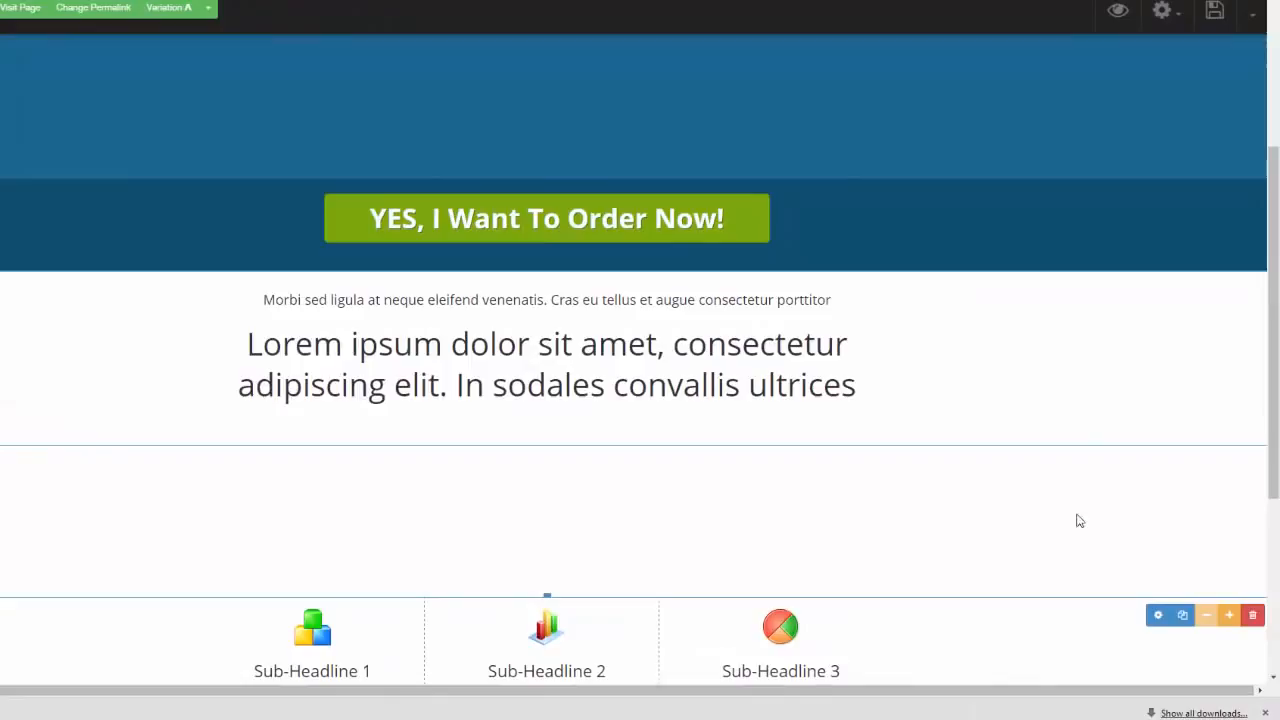
pyautogui.click(1157, 614)
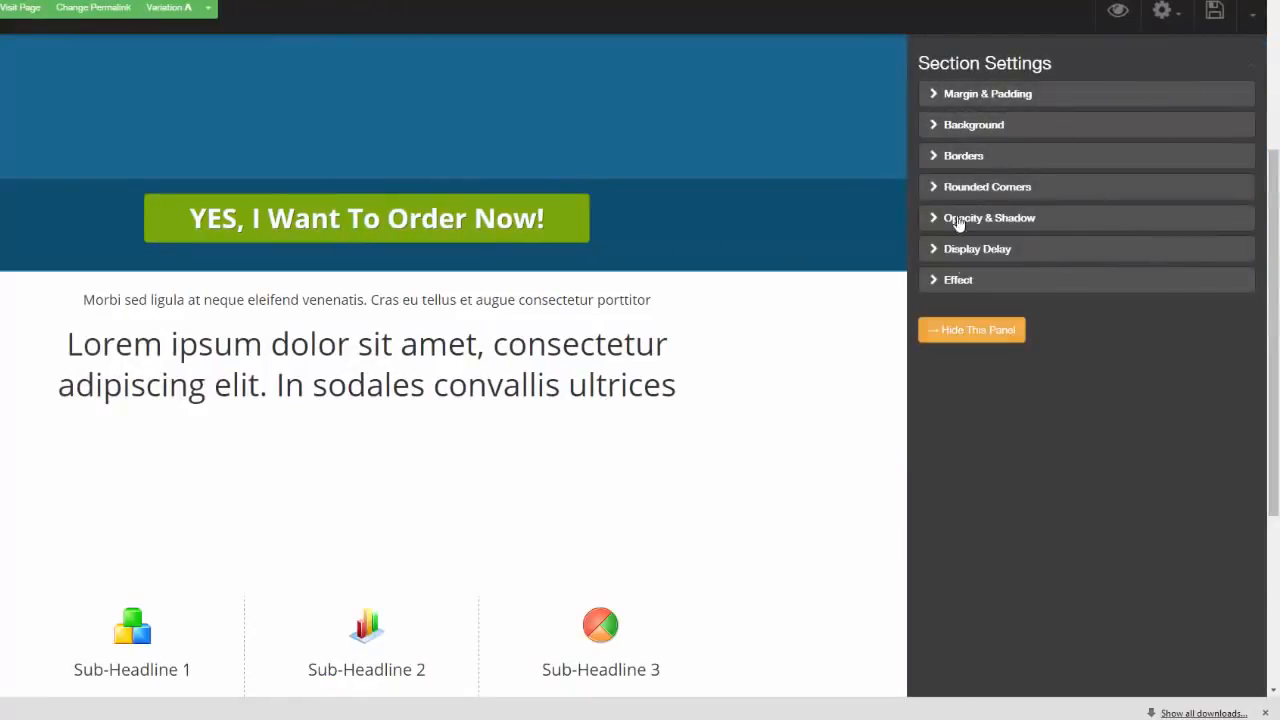
pyautogui.click(937, 97)
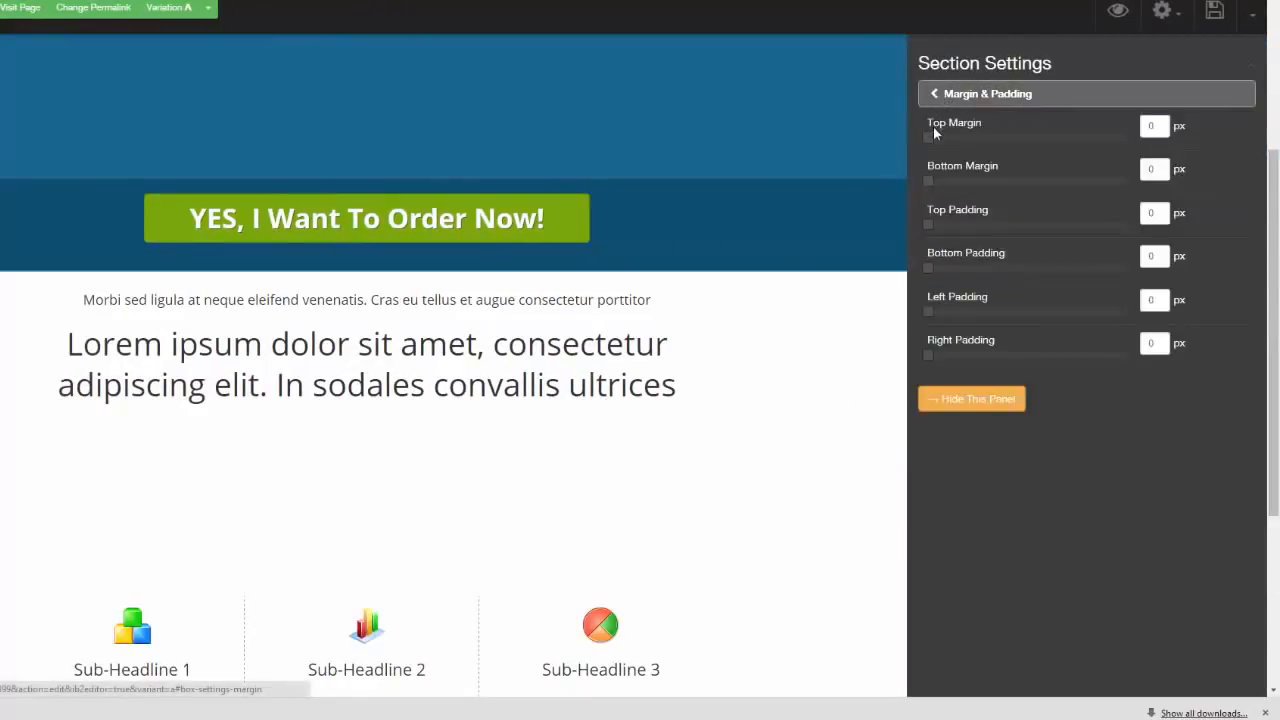
pyautogui.click(932, 96)
# Try the dark red and crimson pre-made patterns as the new section's background, and settle on the dark gray one
pyautogui.click(929, 126)
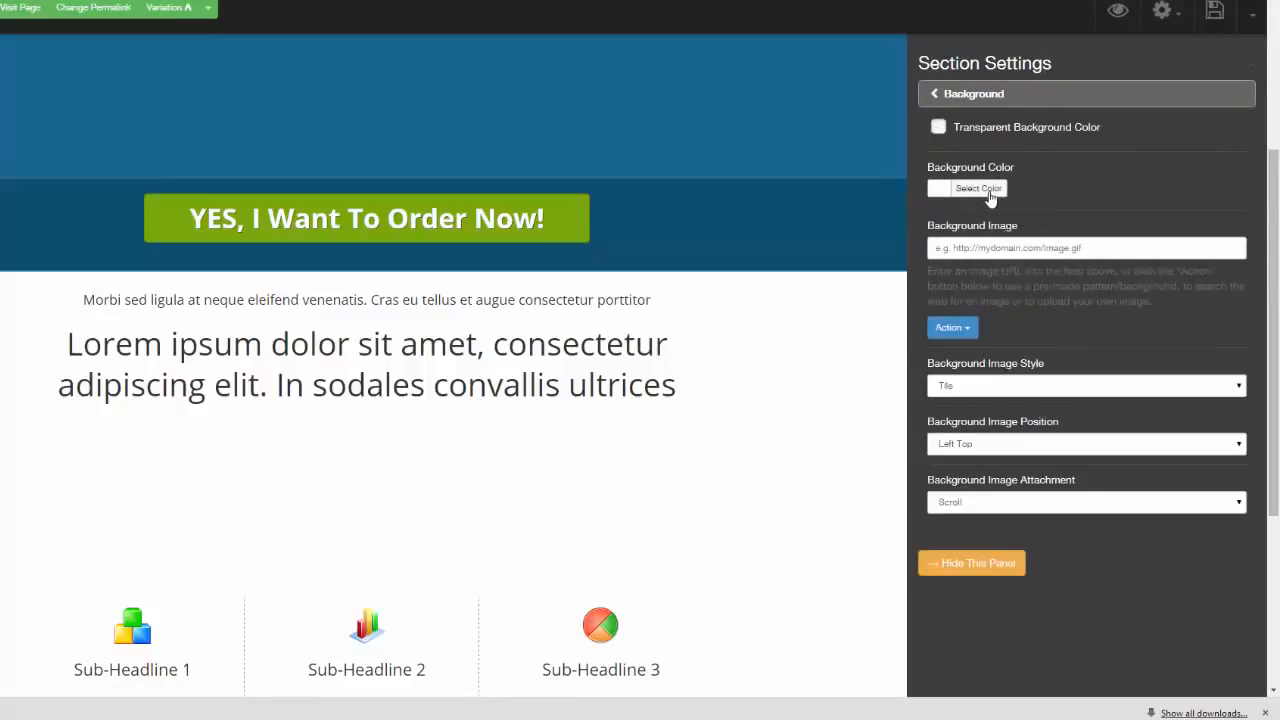
pyautogui.click(969, 332)
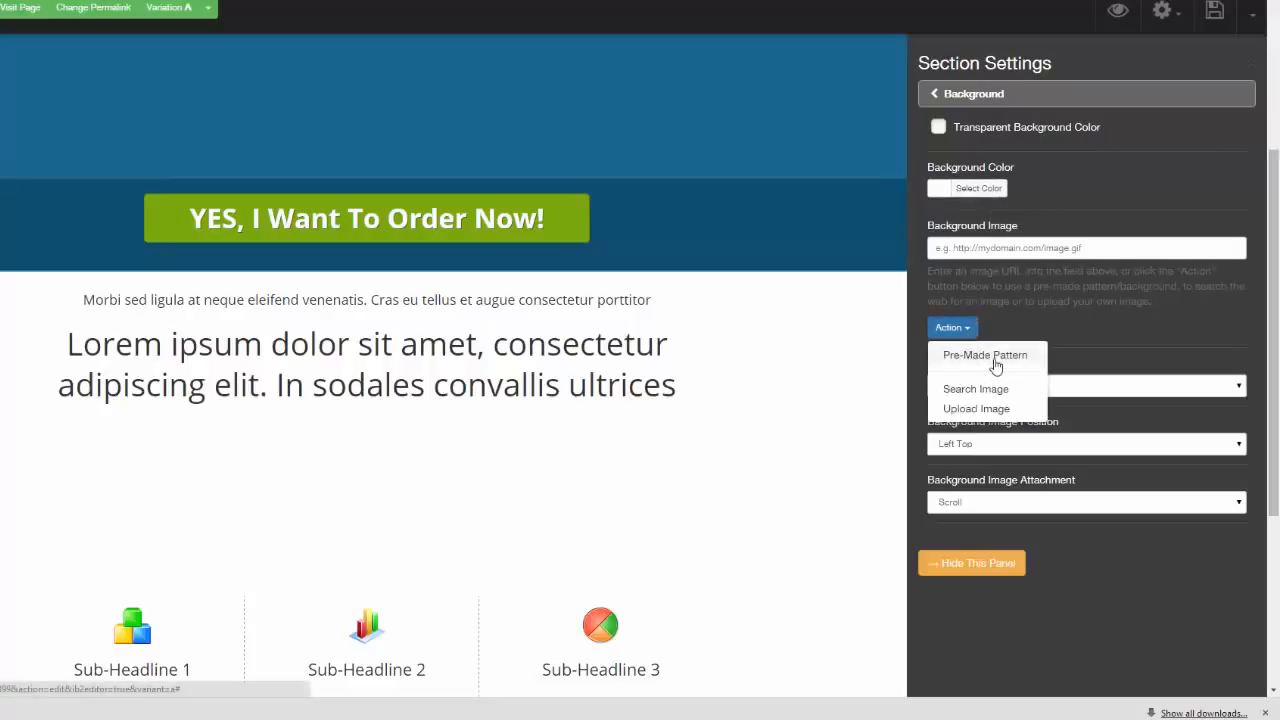
pyautogui.click(996, 358)
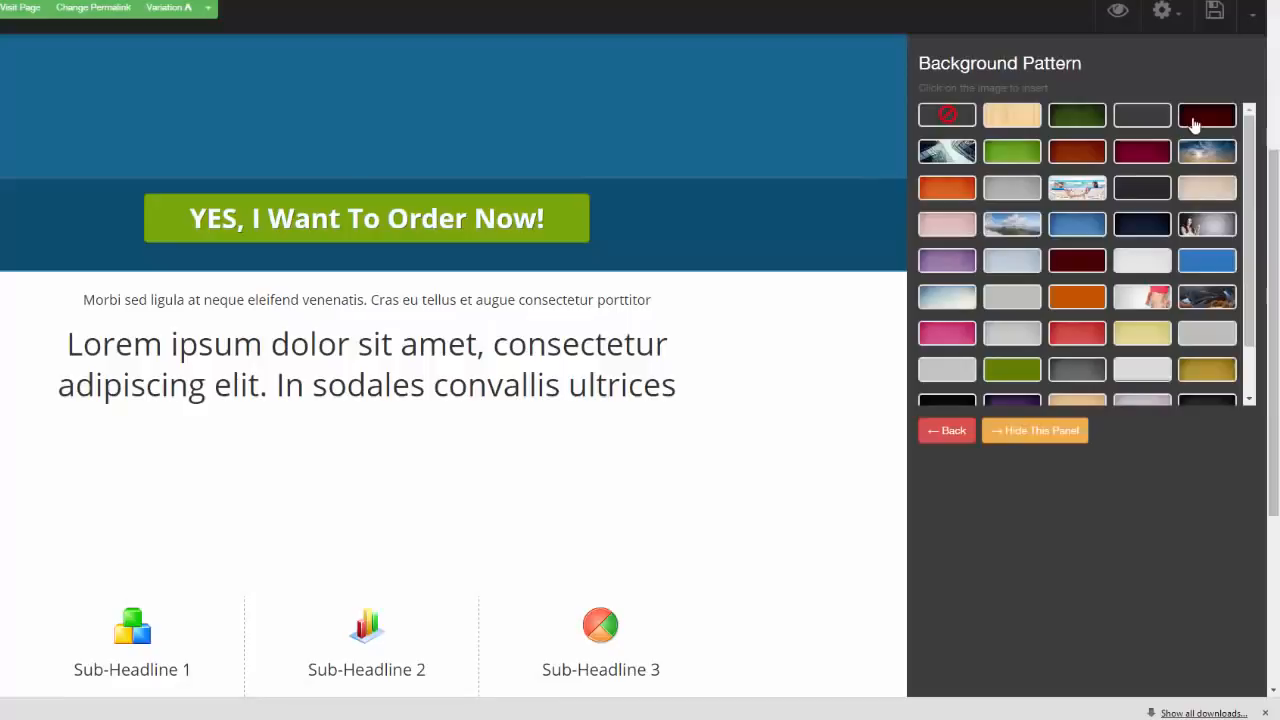
pyautogui.click(1193, 123)
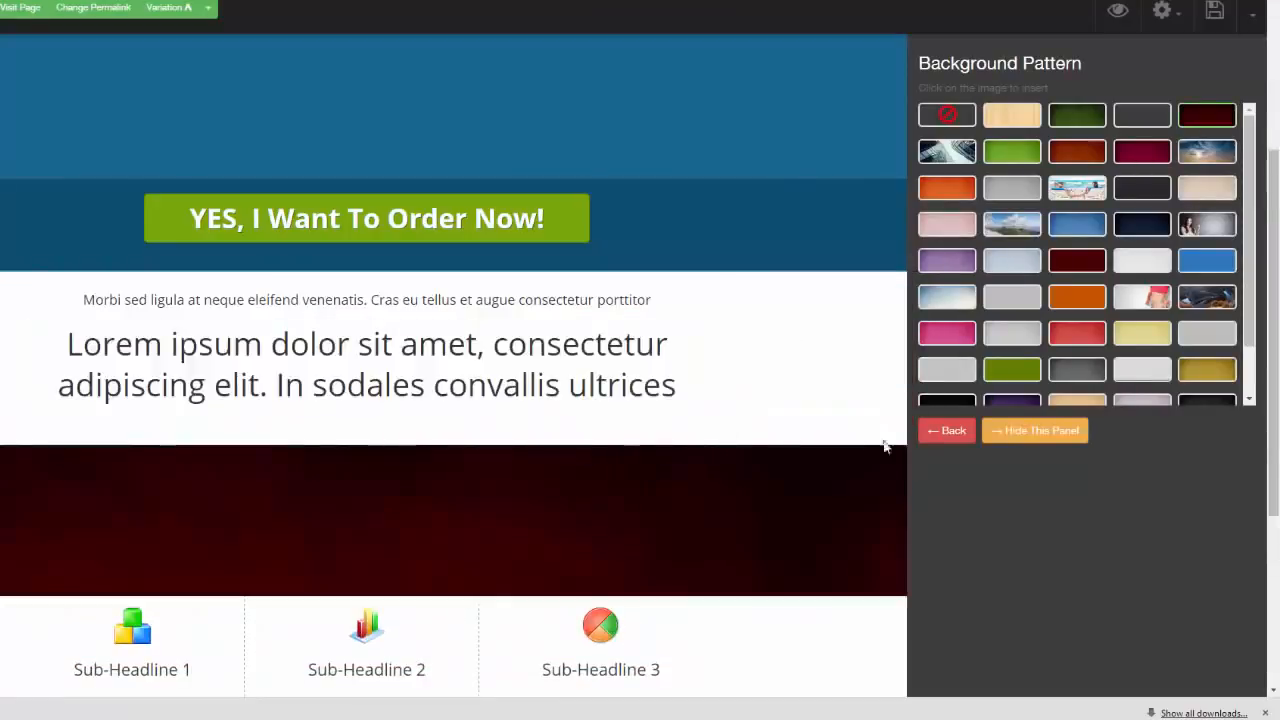
pyautogui.click(1140, 156)
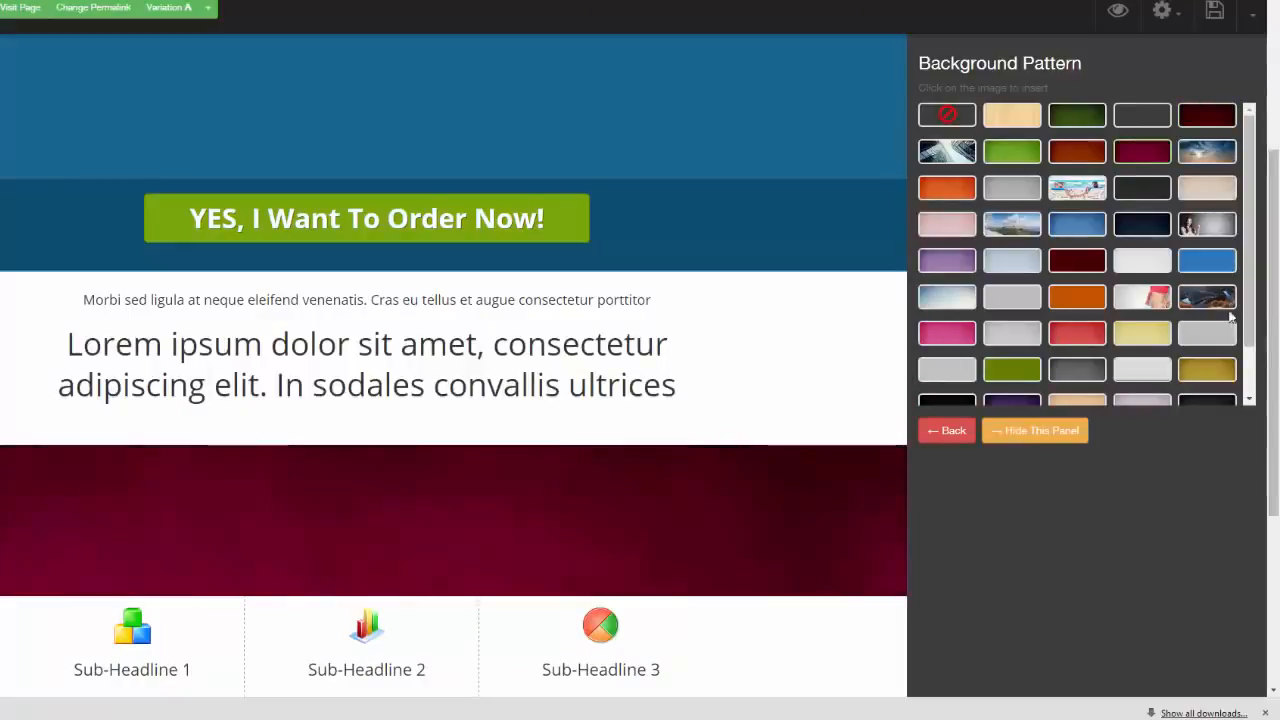
pyautogui.moveTo(1252, 203); pyautogui.dragTo(1253, 222)
pyautogui.scroll(2, 1252, 218)
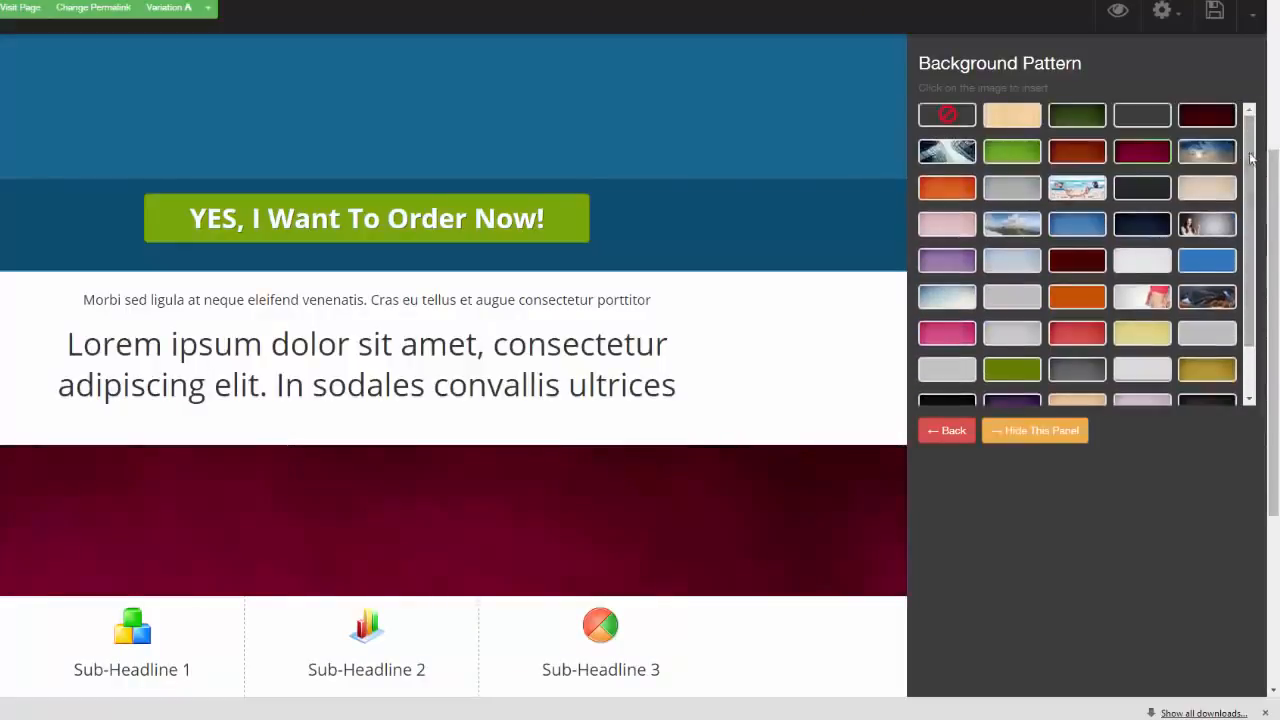
pyautogui.click(1080, 366)
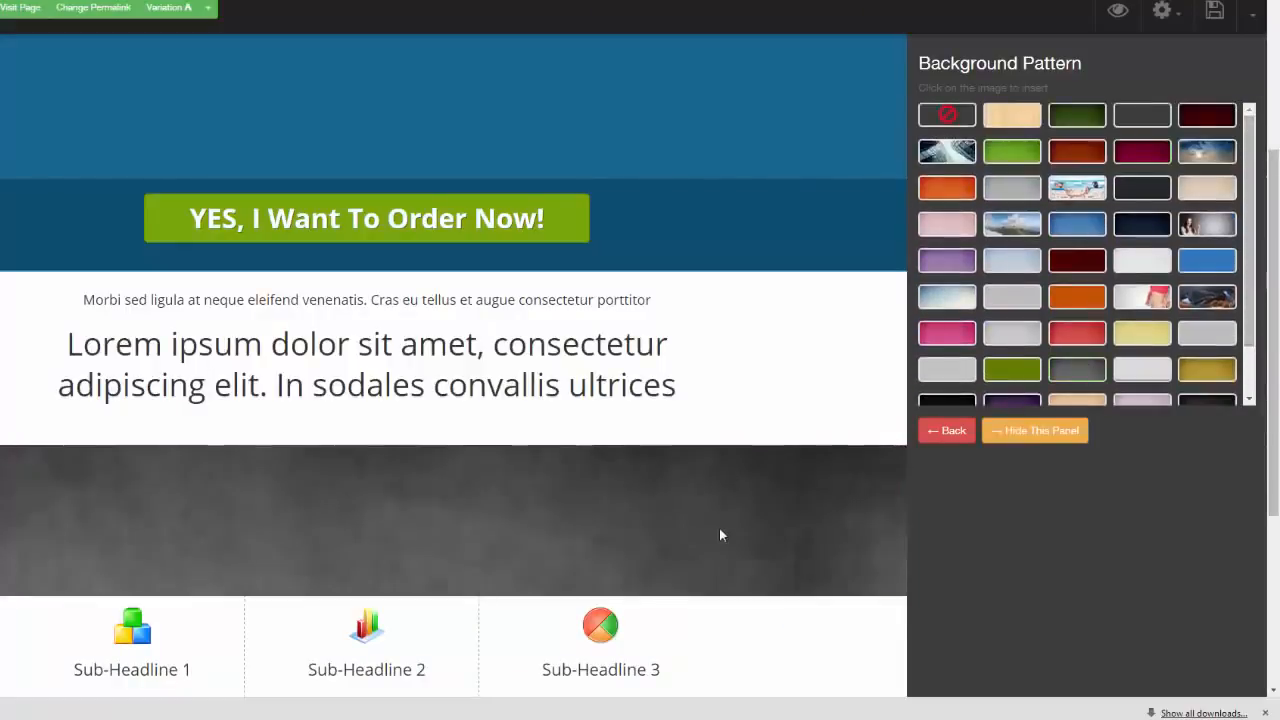
# Duplicate the dark gray patterned section directly below the original
pyautogui.moveTo(720, 534)
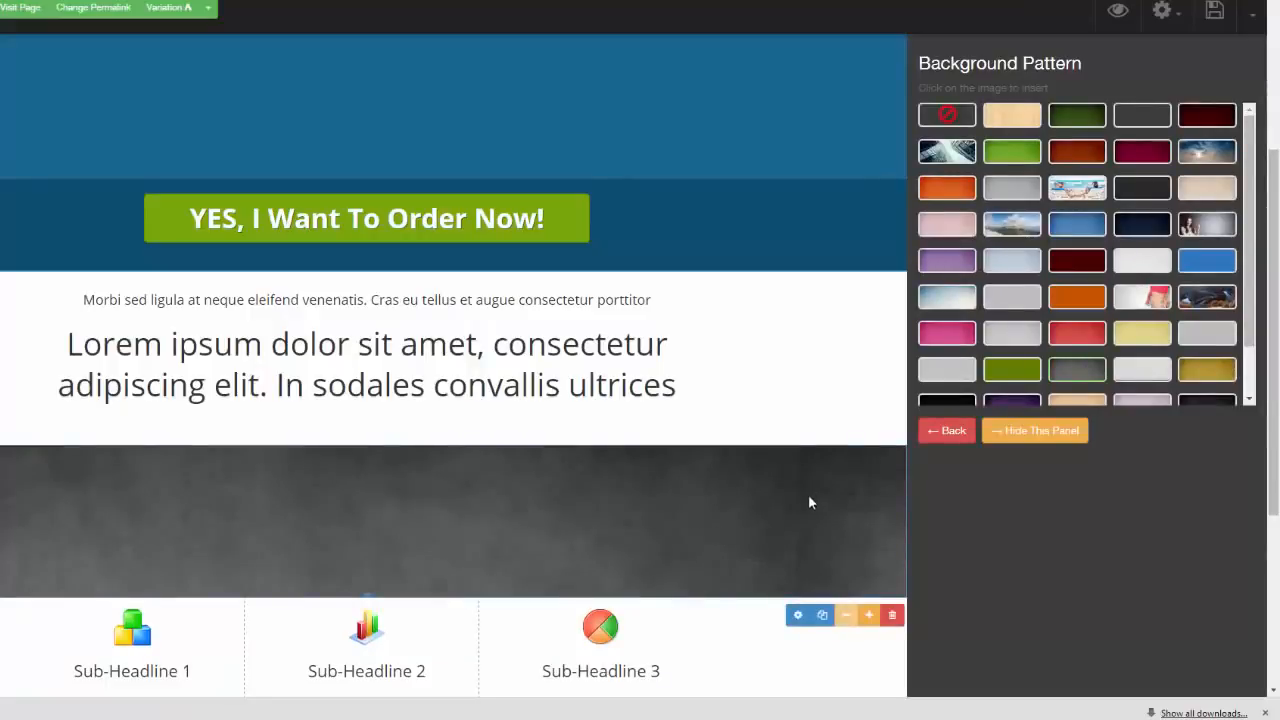
pyautogui.click(822, 615)
pyautogui.moveTo(799, 650); pyautogui.dragTo(785, 350)
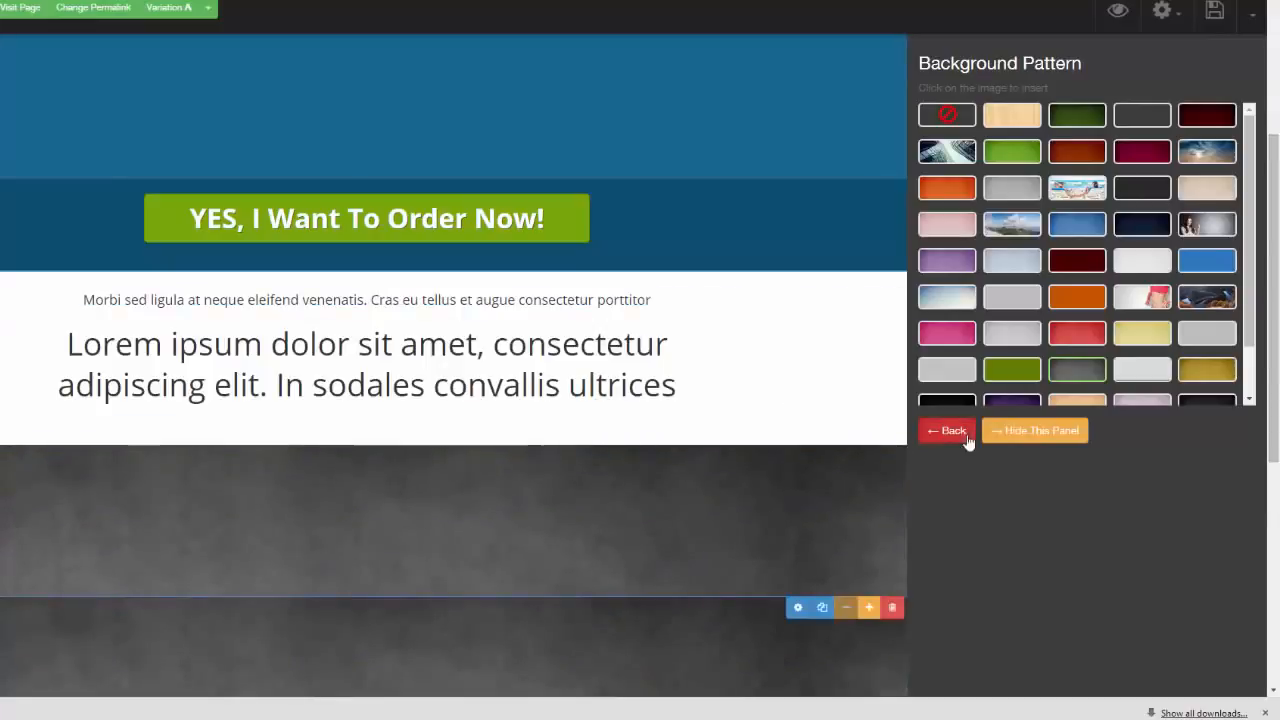
# Try the blue pattern on the upper dark gray section, and settle on the orange grid pattern
pyautogui.click(1079, 224)
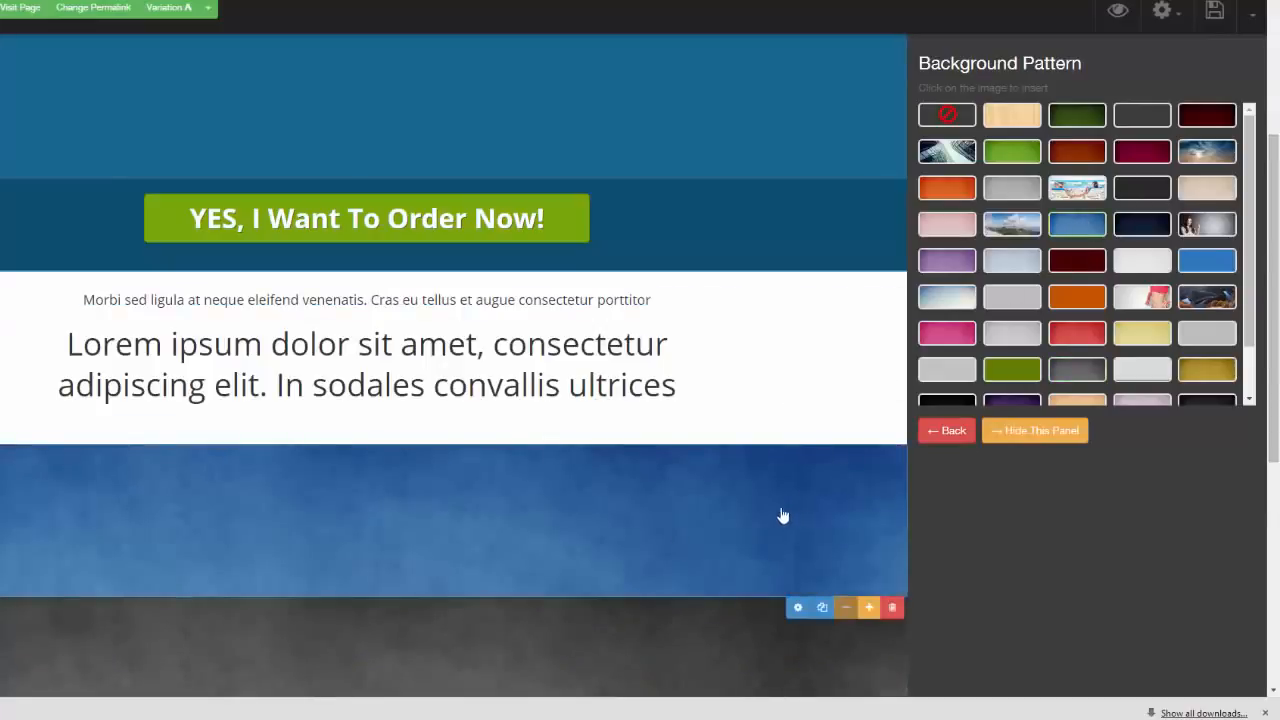
pyautogui.moveTo(1273, 348); pyautogui.dragTo(1273, 448)
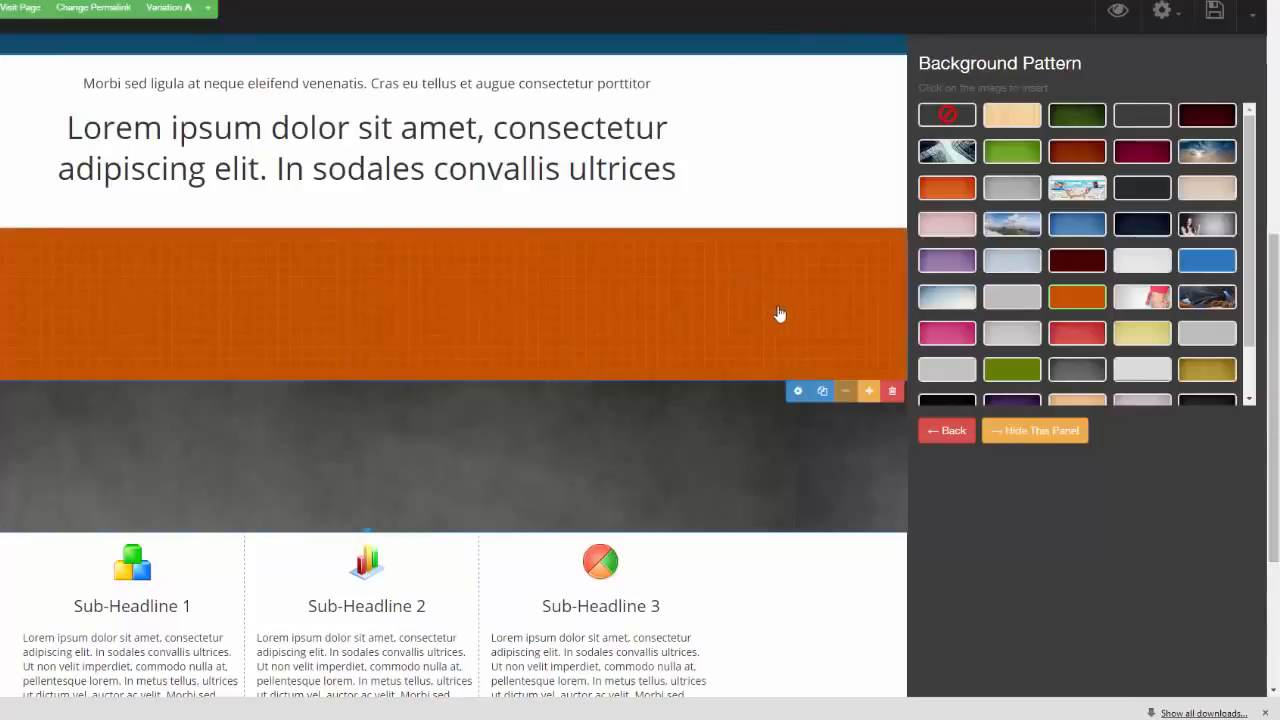
pyautogui.click(1016, 431)
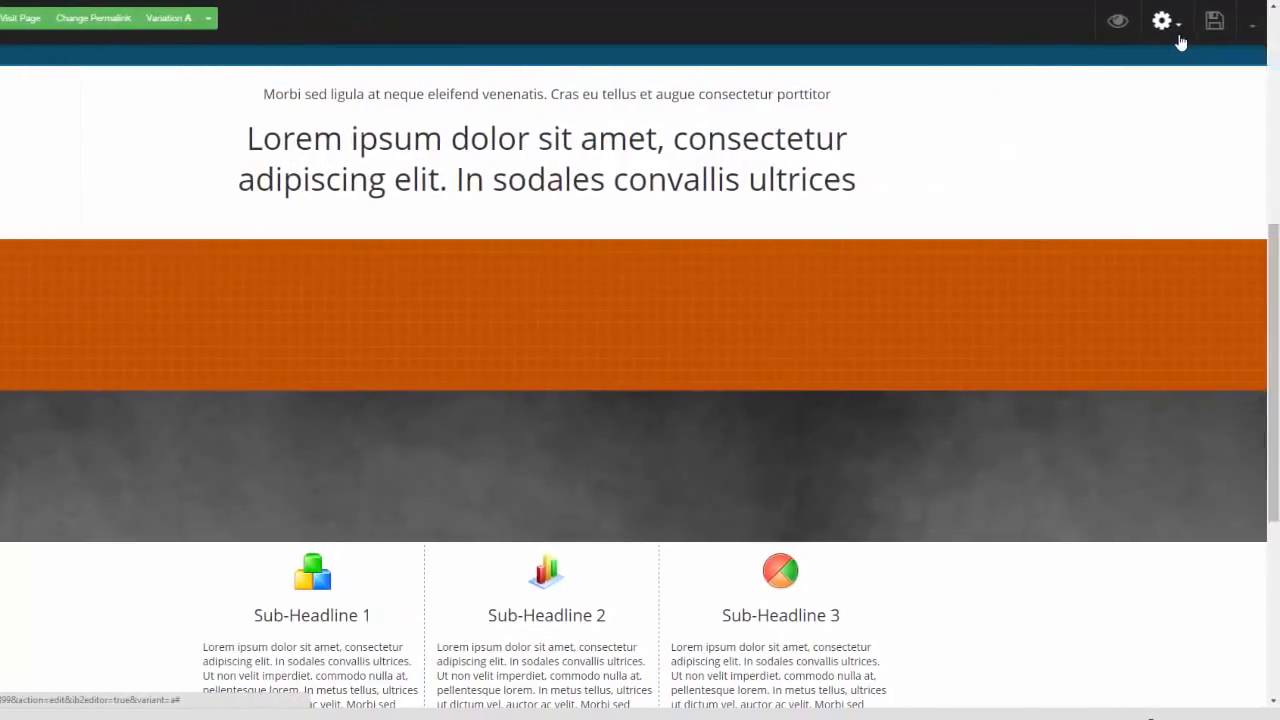
# Enable the page's attention bar and set its background color to black
pyautogui.click(1181, 42)
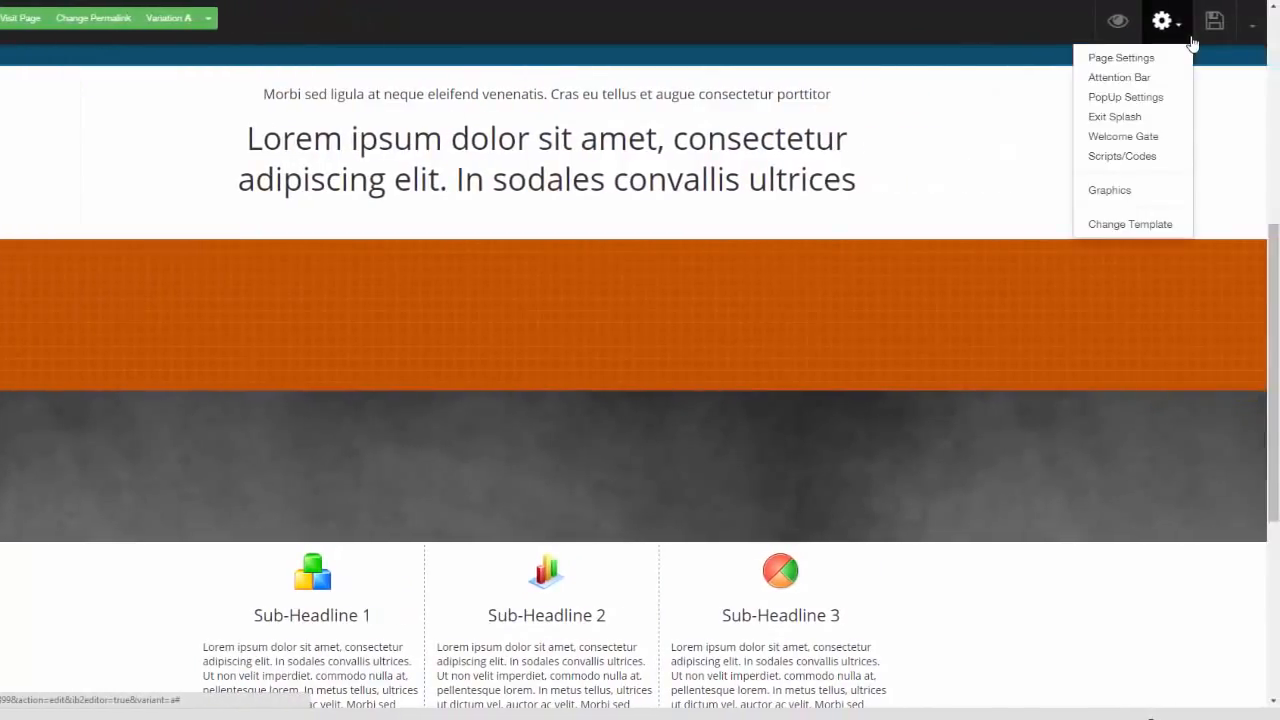
pyautogui.click(1137, 80)
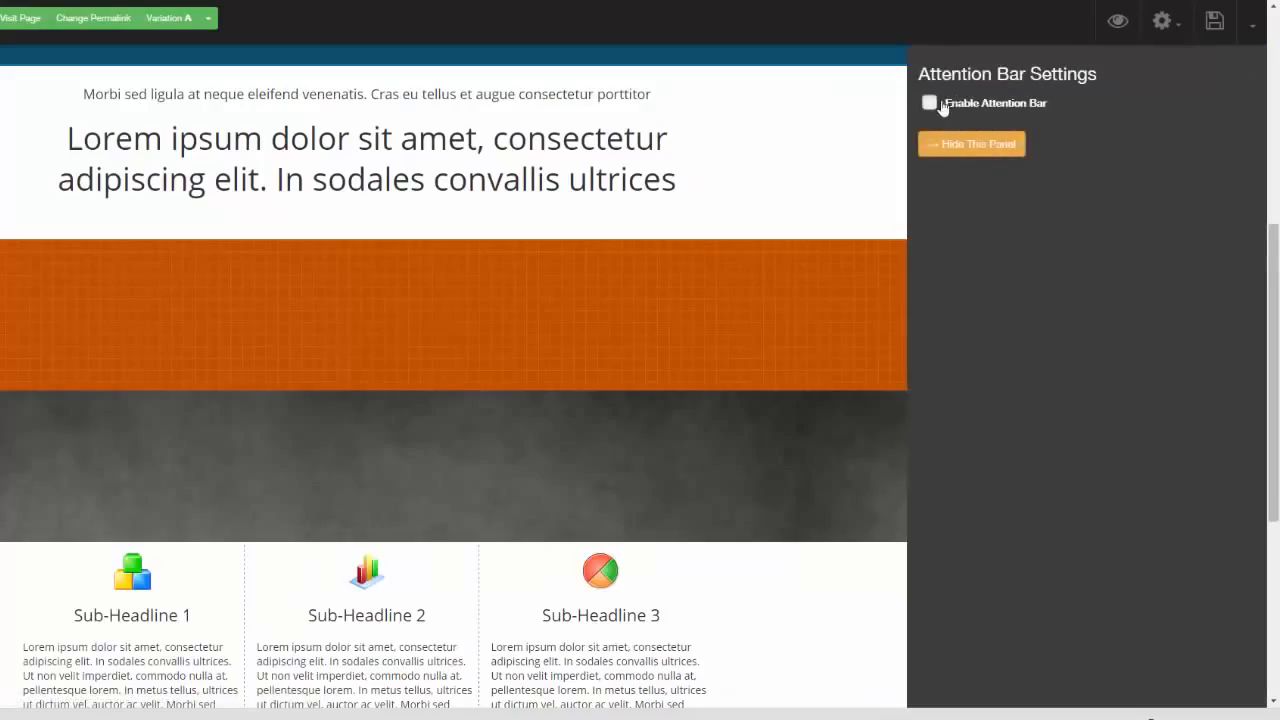
pyautogui.click(942, 106)
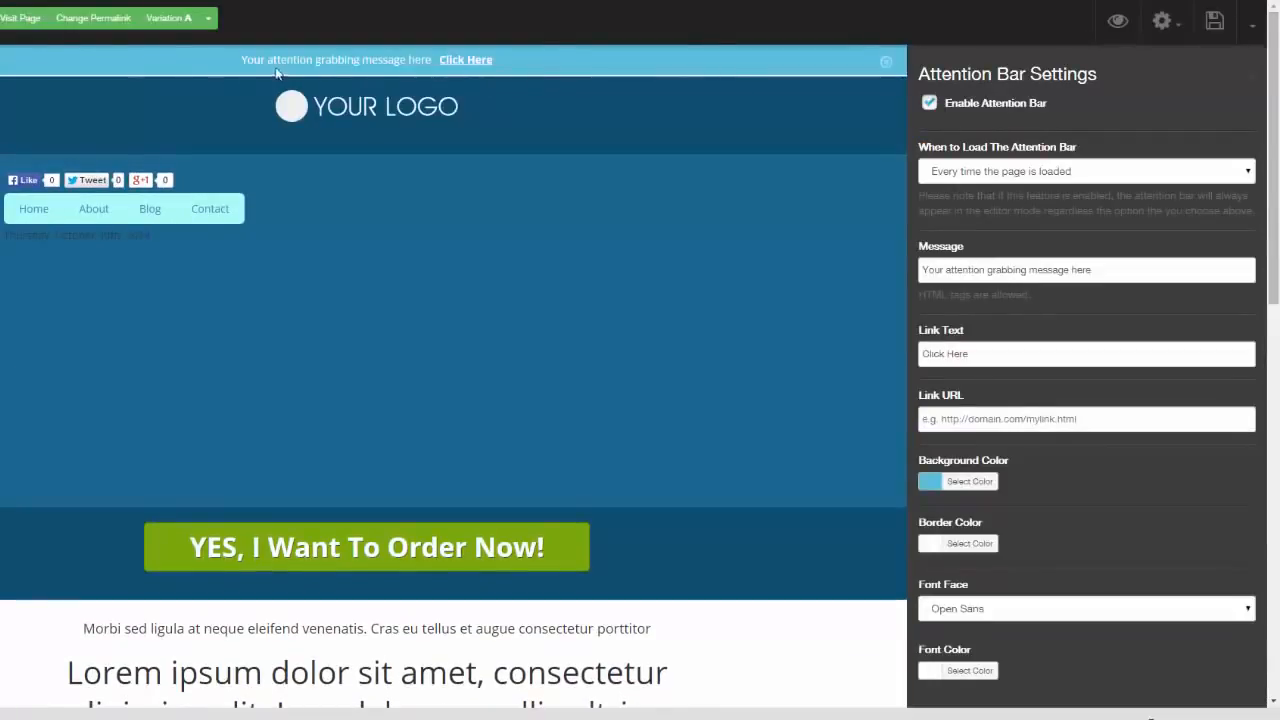
pyautogui.click(934, 484)
pyautogui.click(928, 612)
pyautogui.click(908, 662)
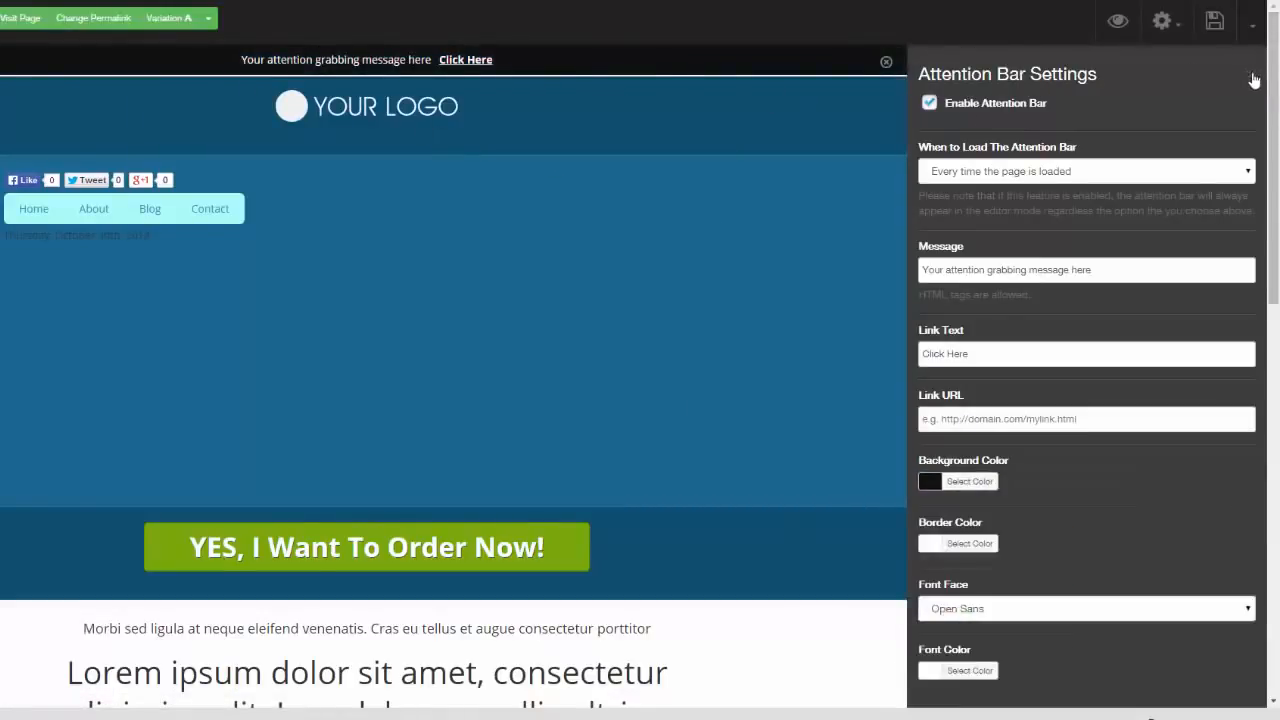
pyautogui.click(1253, 80)
# Review the pop-up settings and the available options for when the pop-up loads
pyautogui.click(1170, 22)
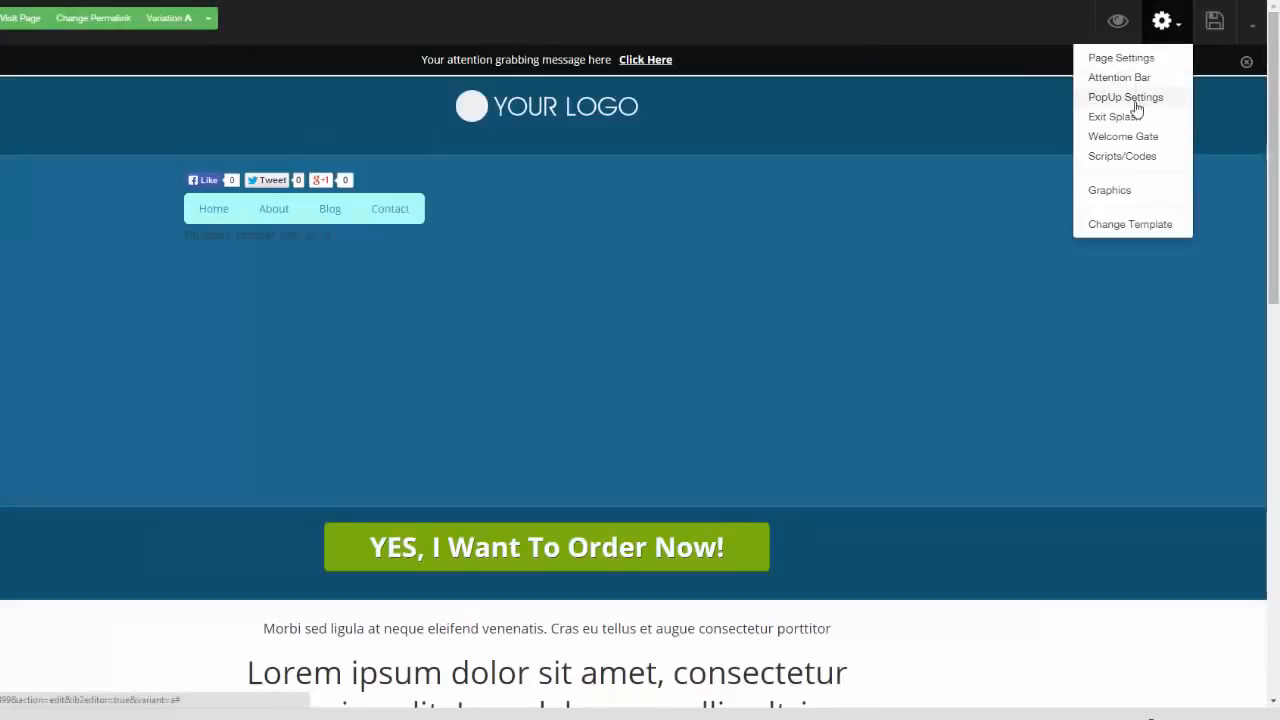
pyautogui.click(1136, 104)
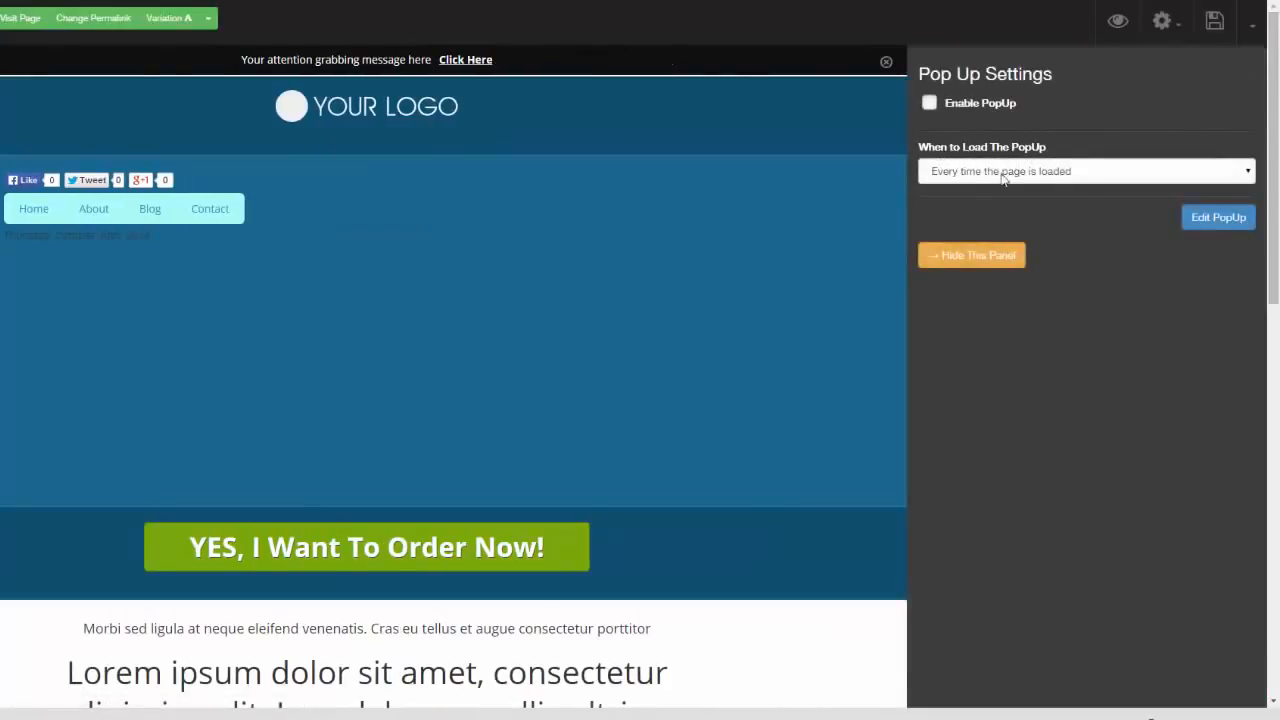
pyautogui.click(1158, 172)
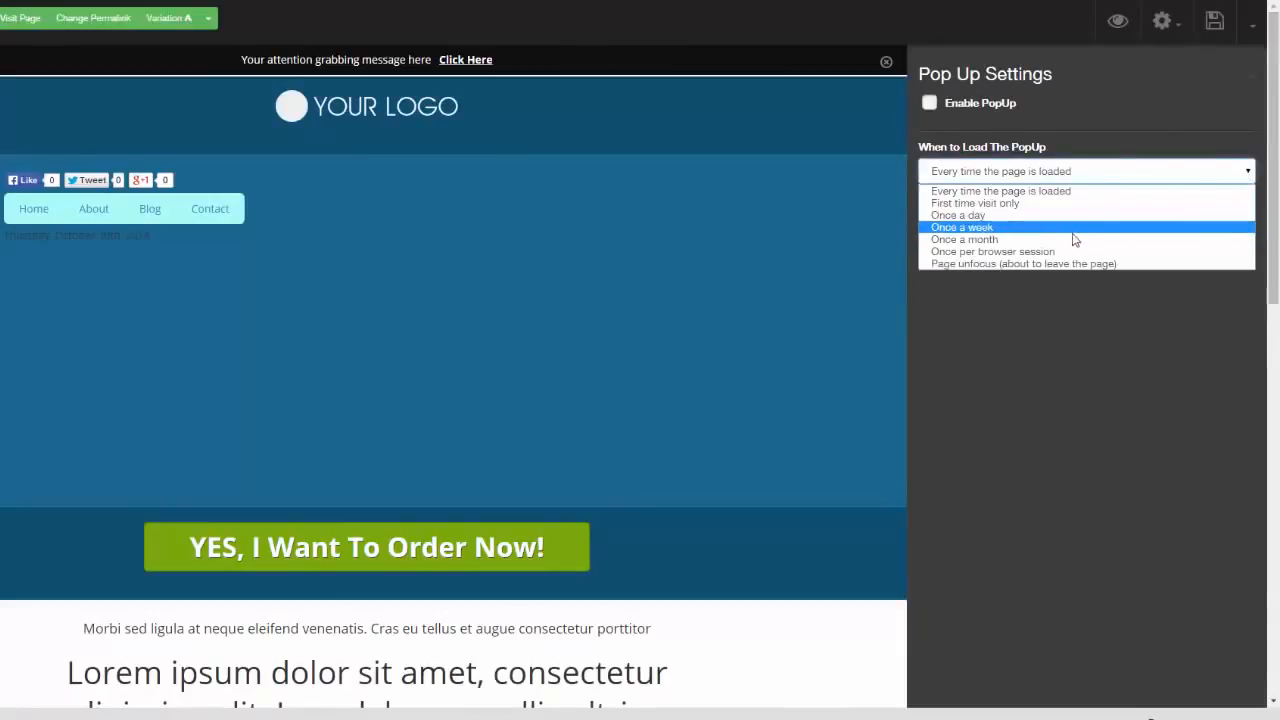
pyautogui.click(1071, 318)
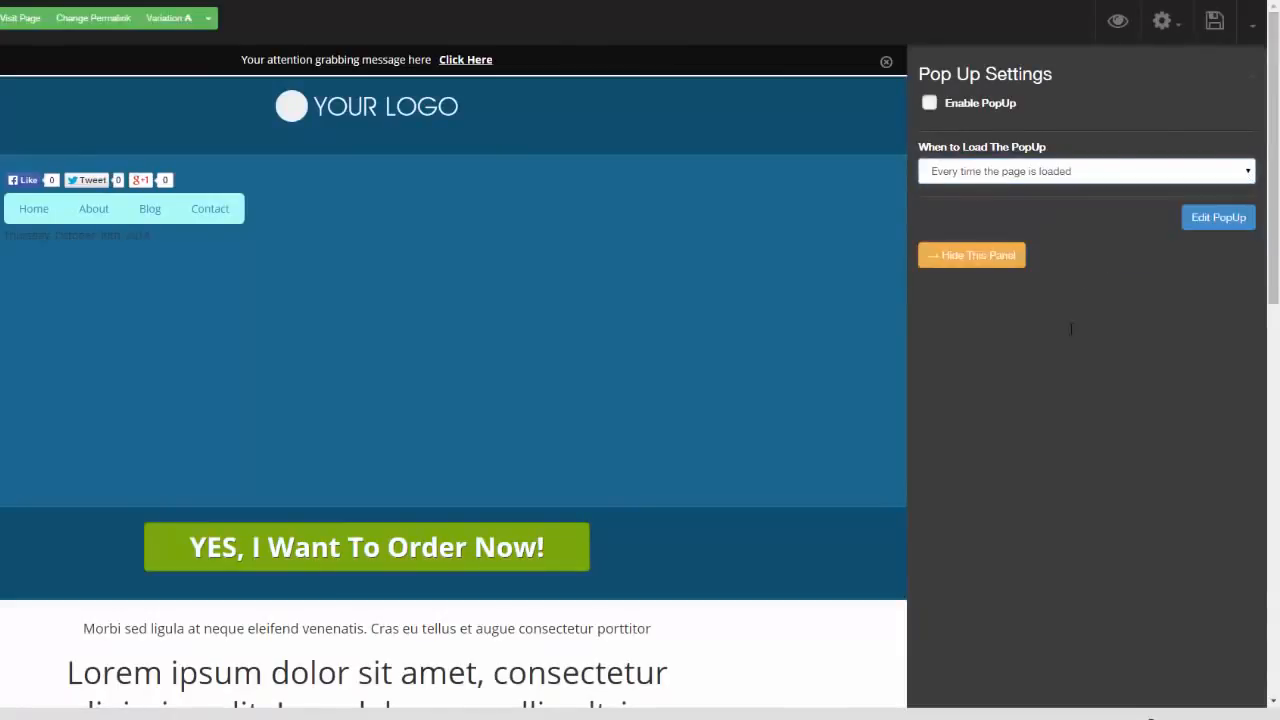
pyautogui.click(1250, 80)
# Review the Welcome Gate settings, including the choice of post or page to lock
pyautogui.click(1175, 35)
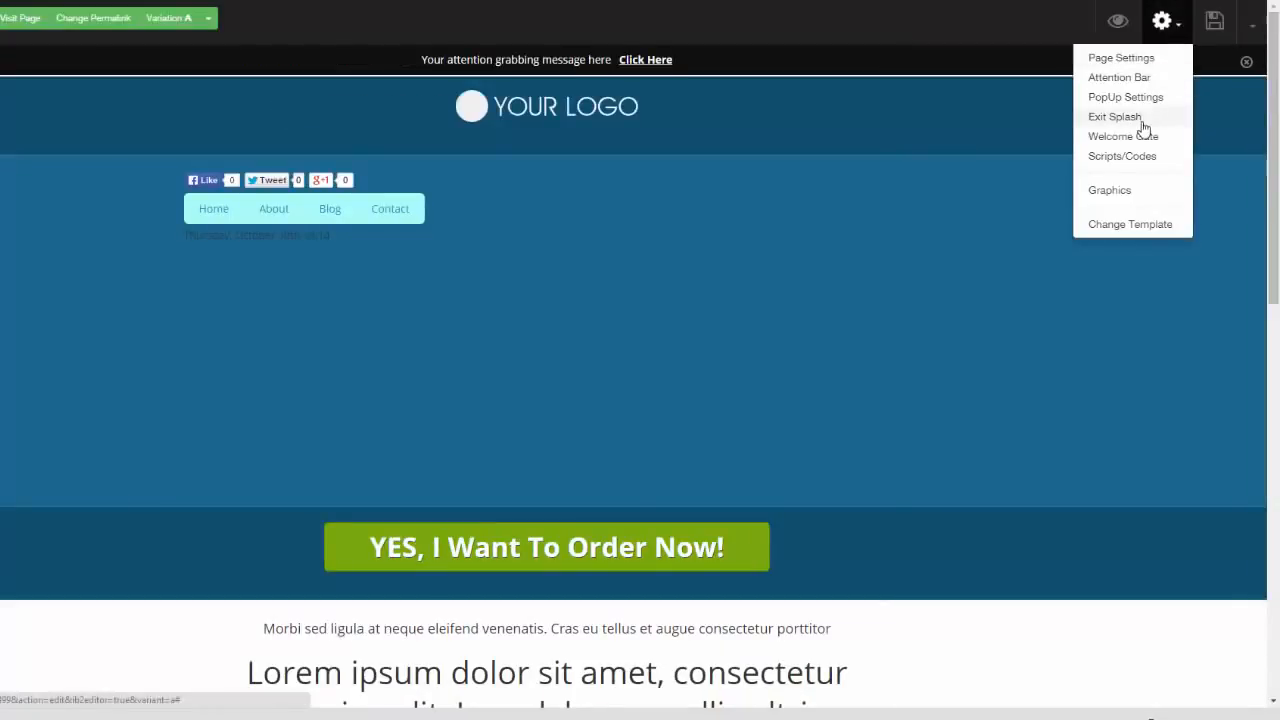
pyautogui.click(1147, 143)
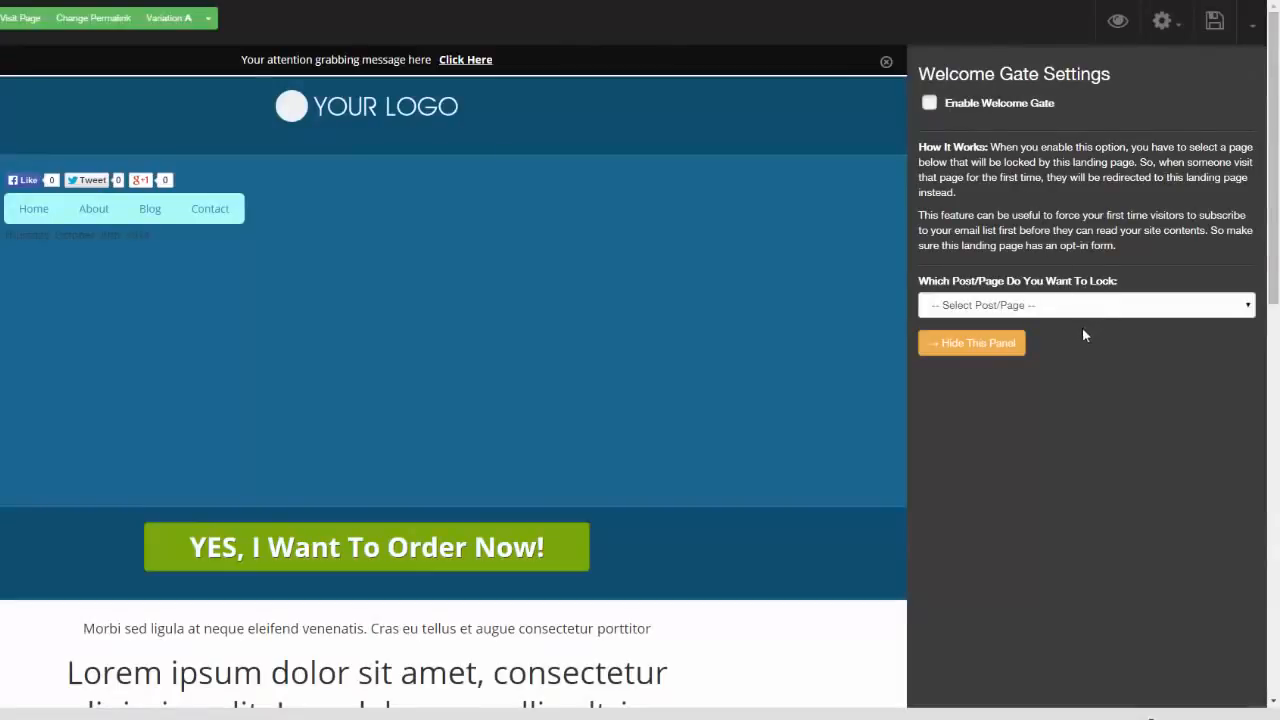
pyautogui.click(1250, 80)
# Insert the red "Send Me The Video" button graphic below the navigation menu and the yellow "Get The FREE Report!" button below the date
pyautogui.click(1163, 21)
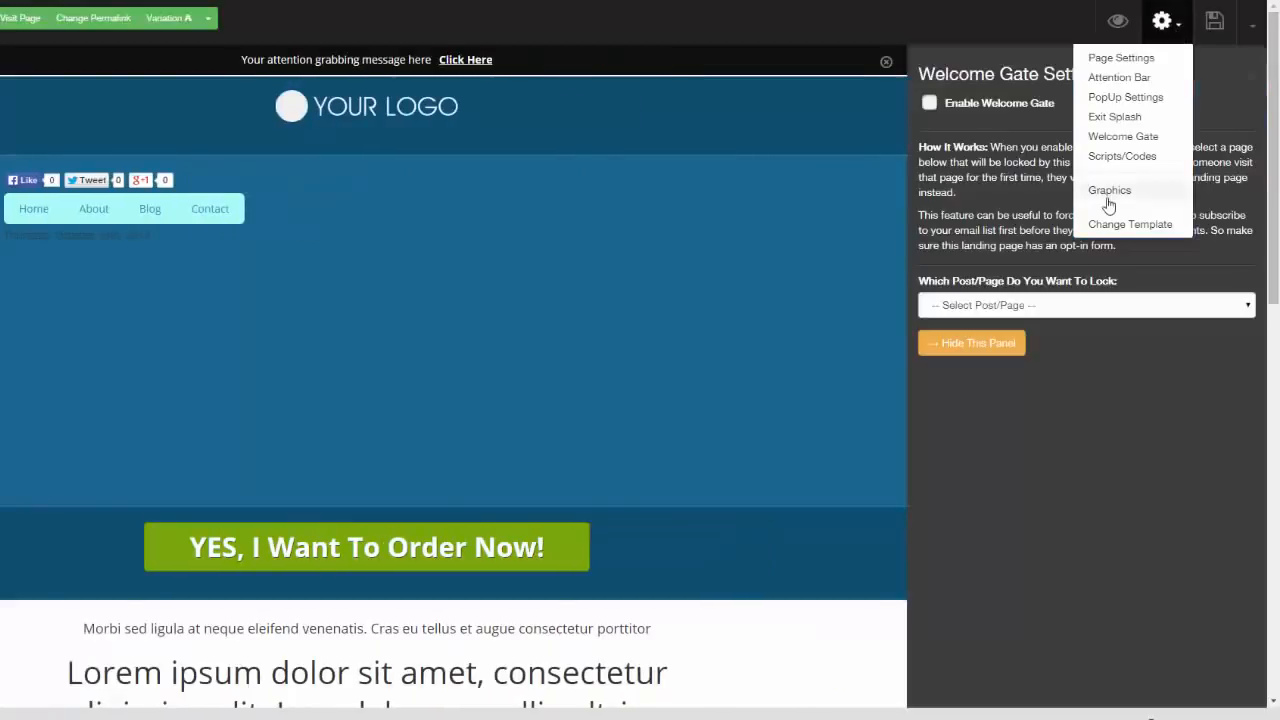
pyautogui.click(1110, 190)
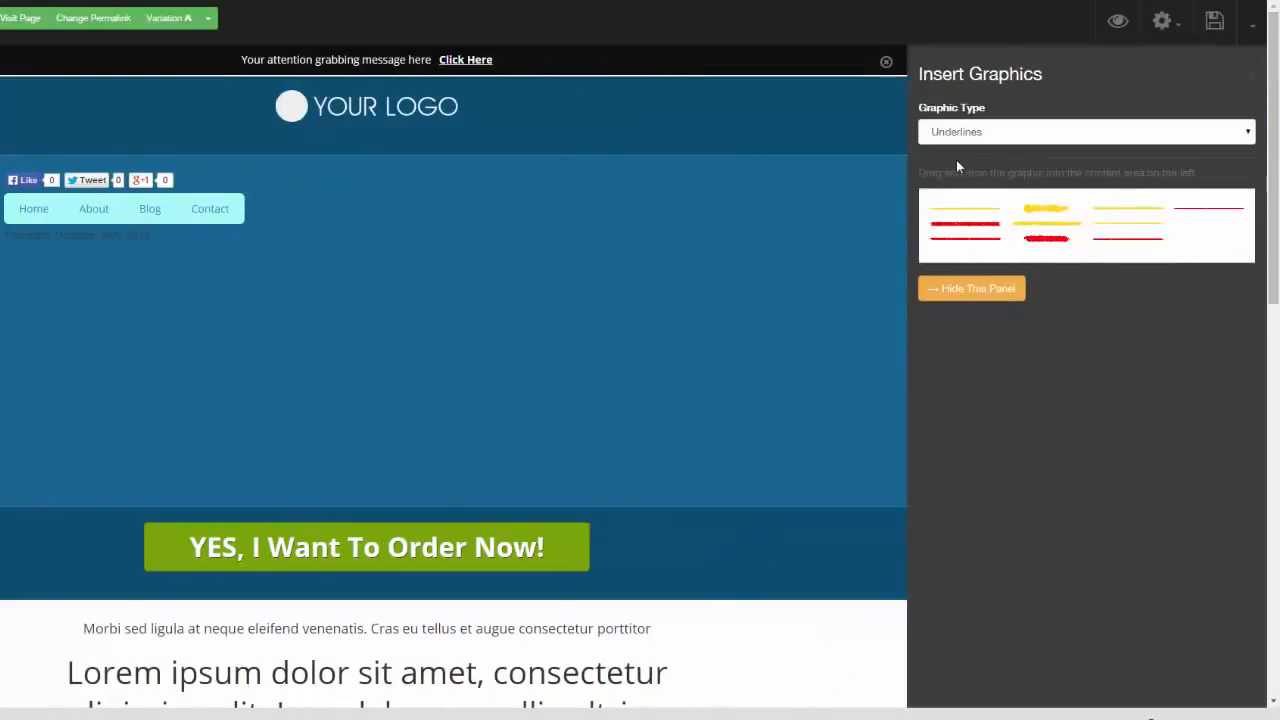
pyautogui.click(1195, 133)
pyautogui.click(1198, 175)
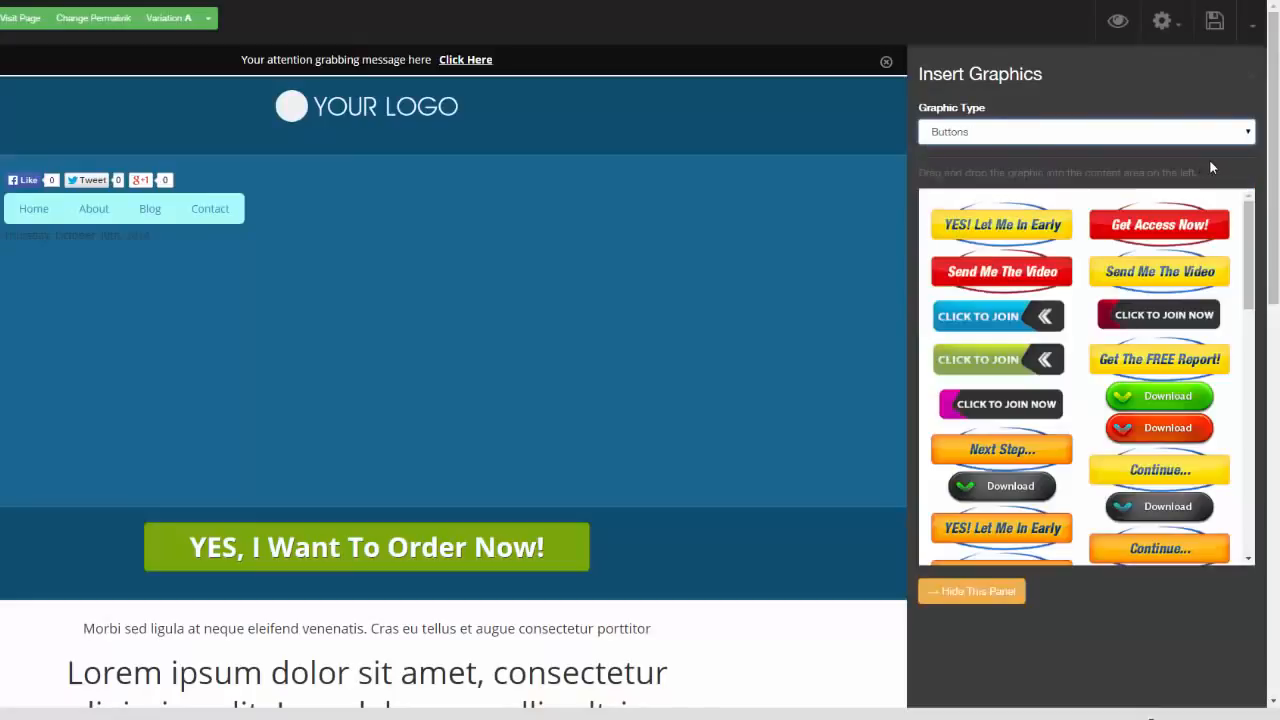
pyautogui.moveTo(1145, 262); pyautogui.dragTo(511, 236)
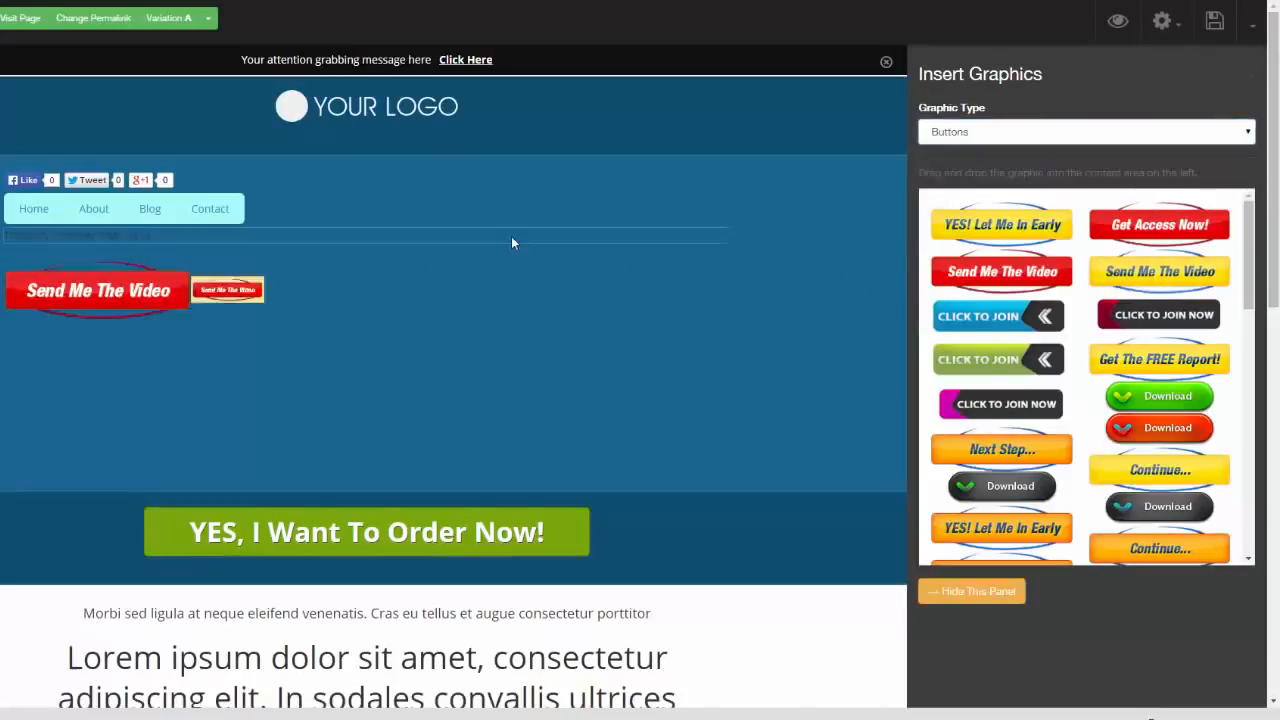
pyautogui.moveTo(1159, 359); pyautogui.dragTo(514, 350)
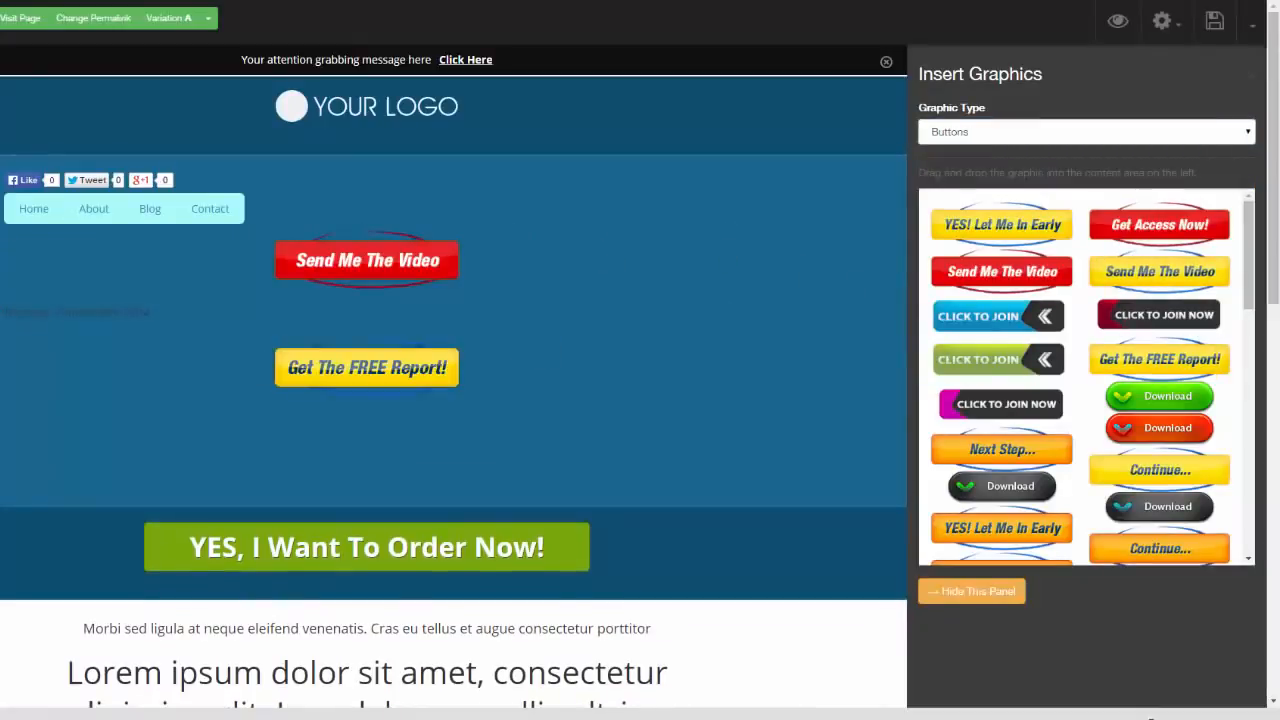
# Browse the Bigicons and Highlights graphics, and insert the tall dark red double-chevron arrow from Arrows between the menu and the red button
pyautogui.click(1246, 133)
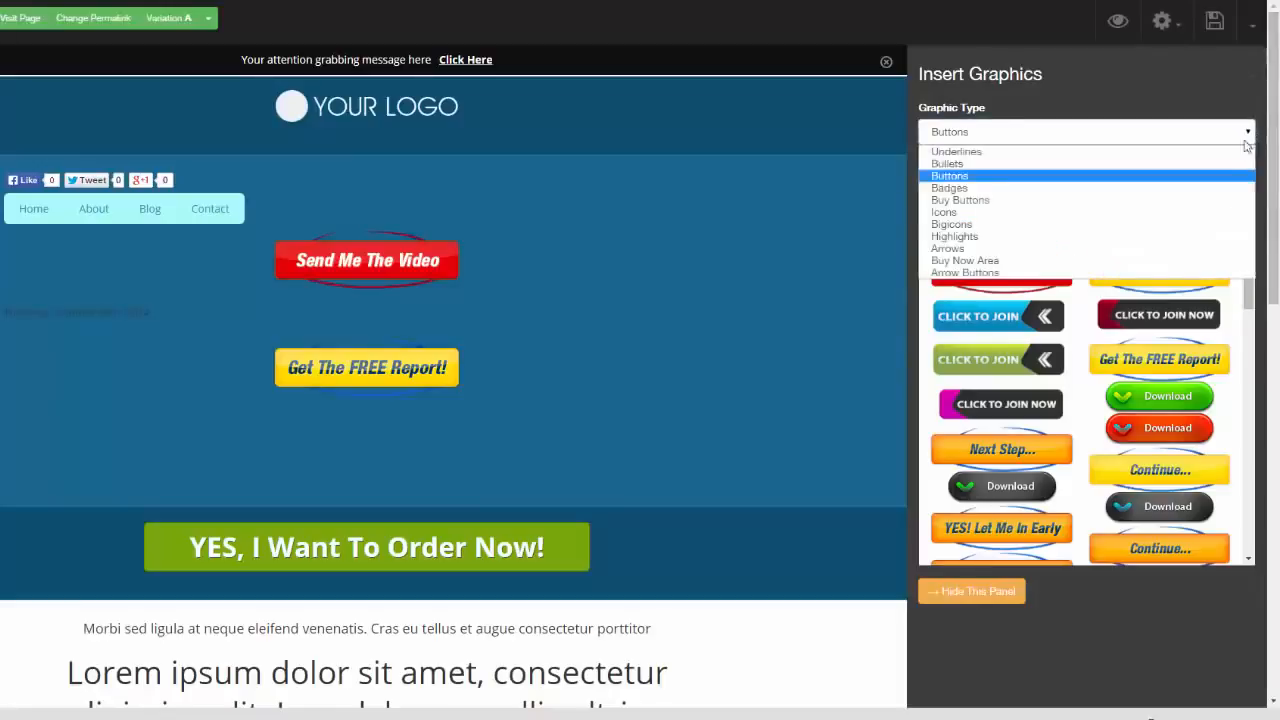
pyautogui.click(1157, 224)
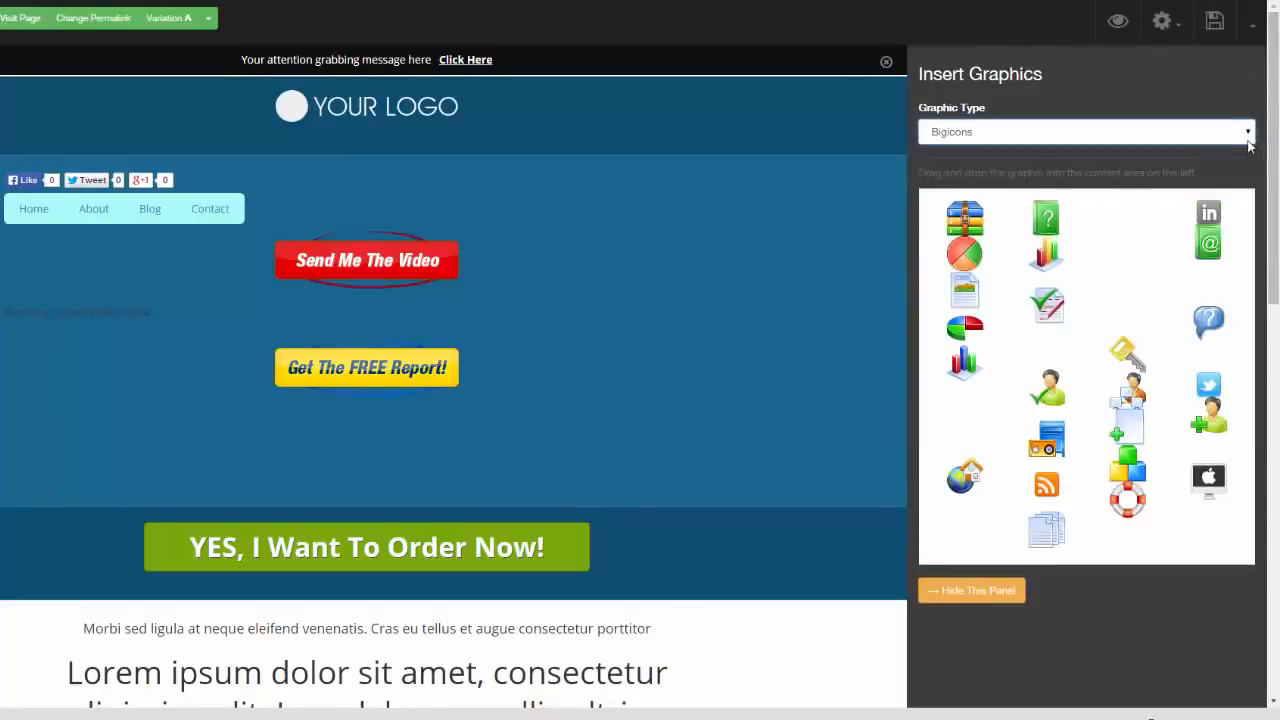
pyautogui.click(1247, 138)
pyautogui.click(1150, 237)
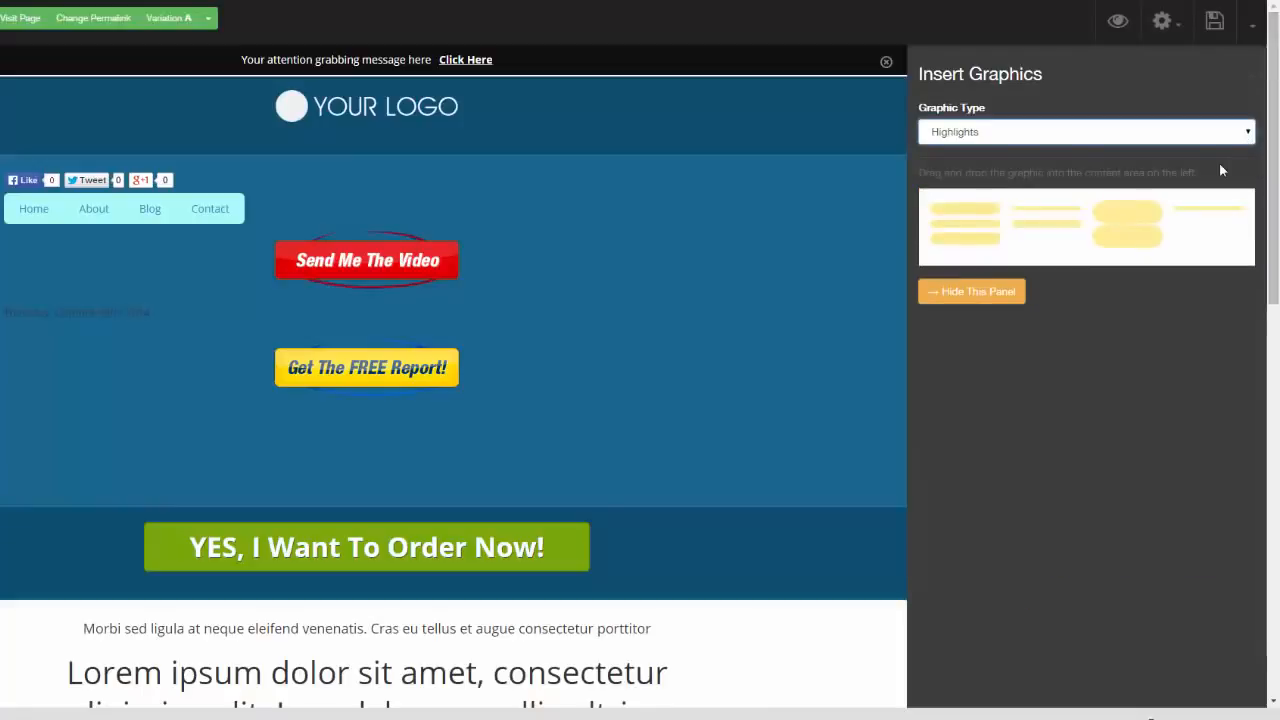
pyautogui.click(1220, 133)
pyautogui.click(1151, 250)
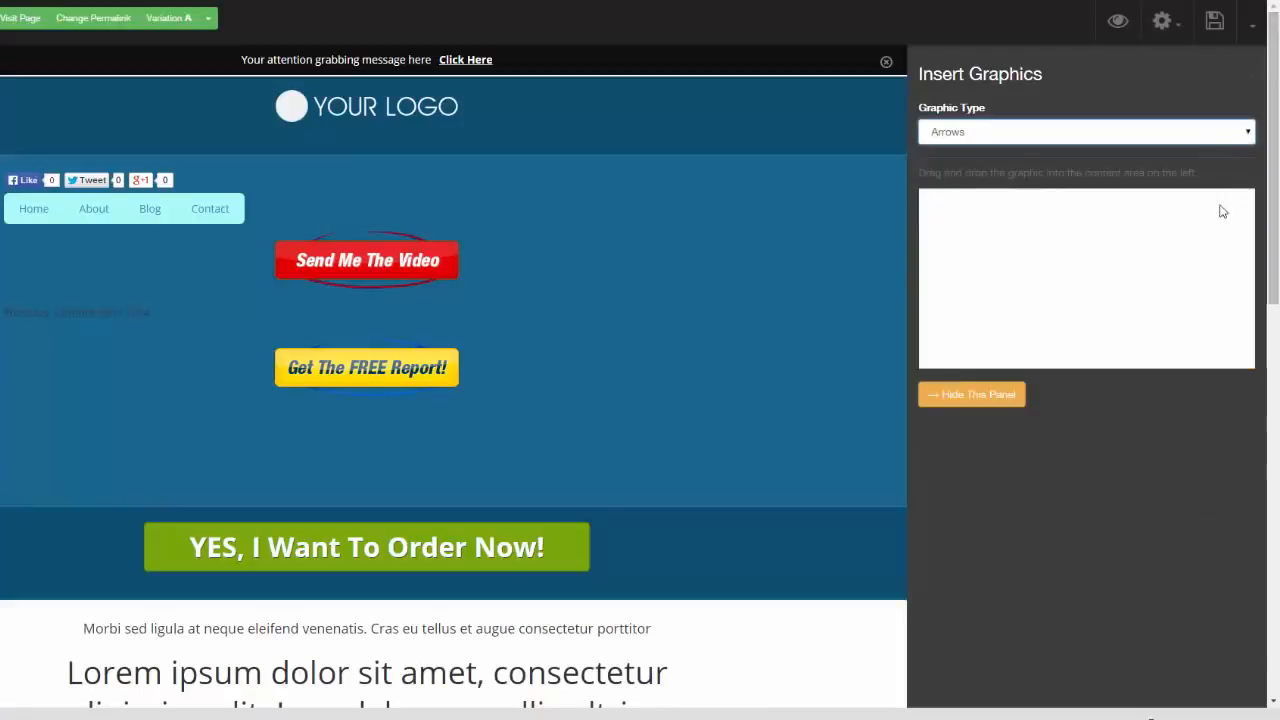
pyautogui.moveTo(1118, 285); pyautogui.dragTo(596, 248)
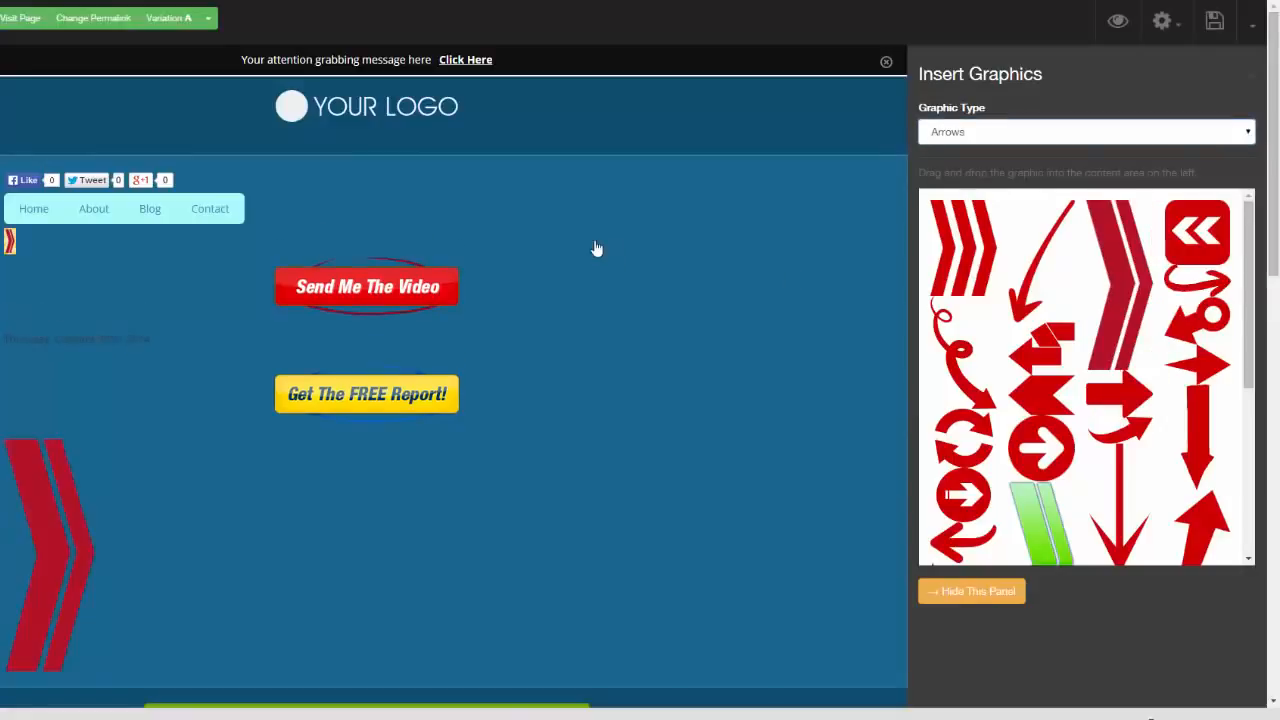
# Open the image settings of the red double-chevron arrow and review its link and caption options
pyautogui.click(384, 350)
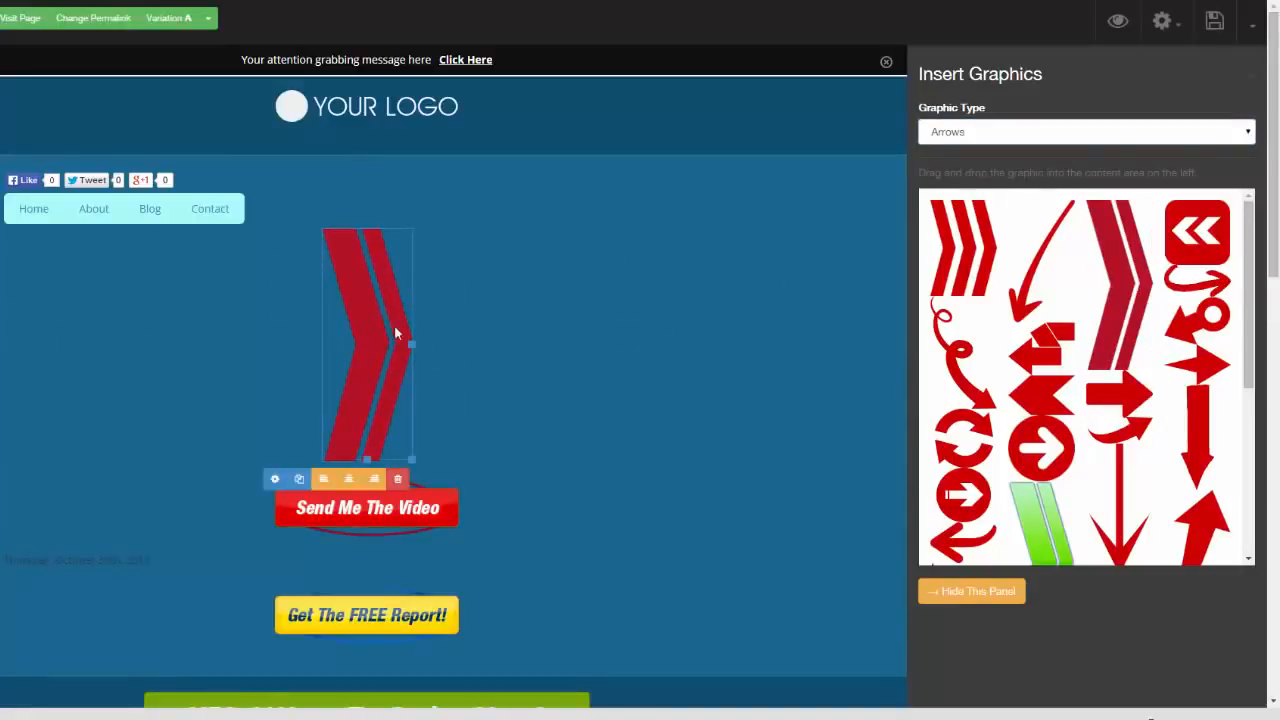
pyautogui.click(276, 481)
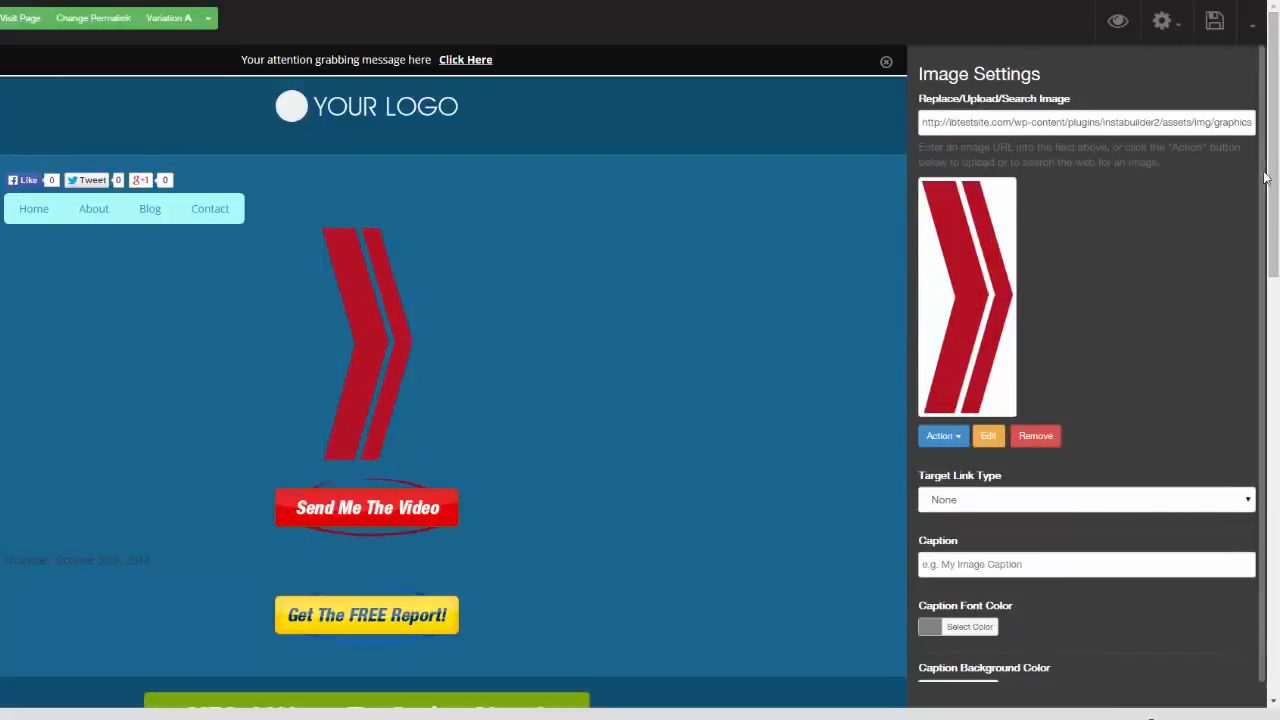
pyautogui.moveTo(1273, 180); pyautogui.dragTo(1271, 120)
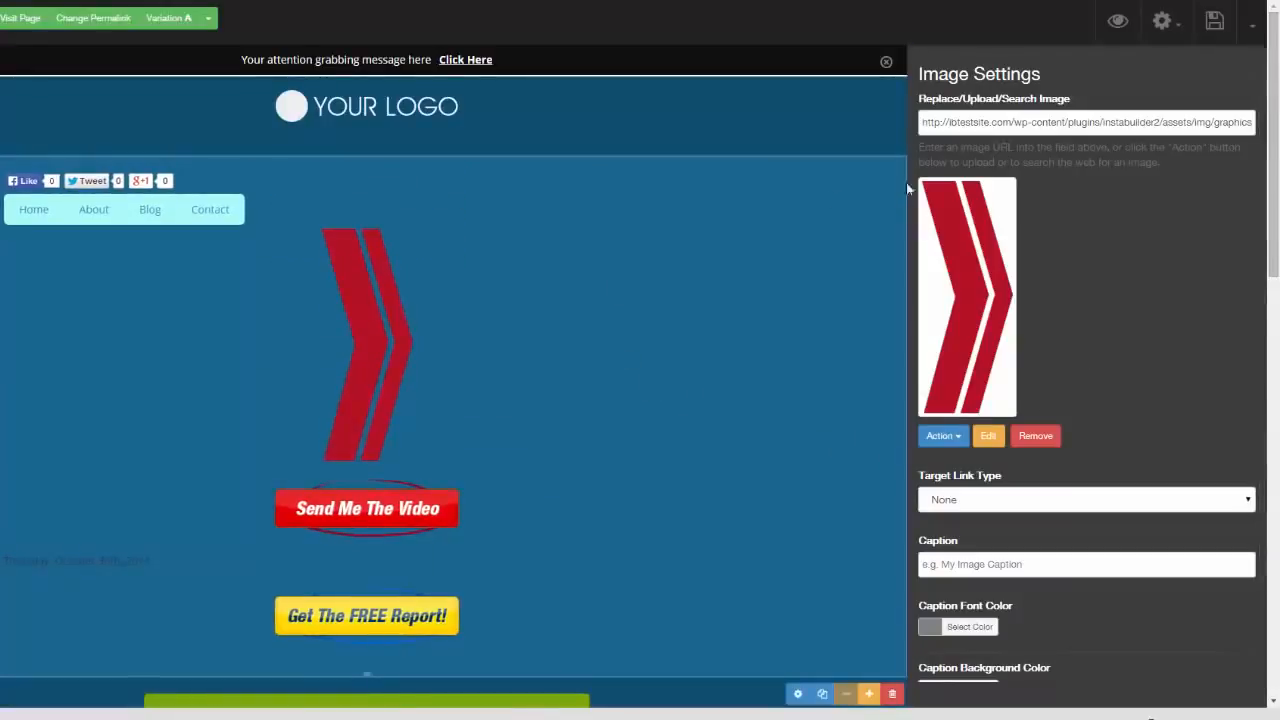
# Check the publishing options, browse the squeeze page templates, and bring up the beach sunset page with the free-report box
pyautogui.click(1249, 36)
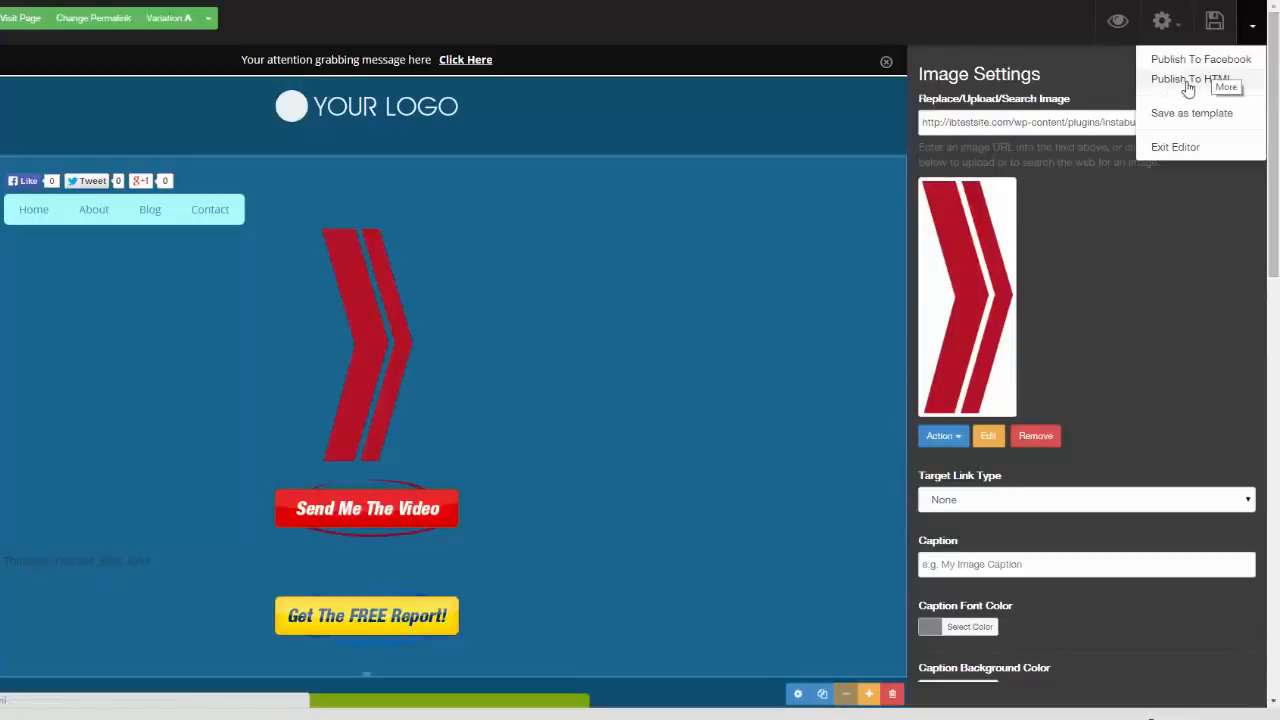
pyautogui.click(1179, 28)
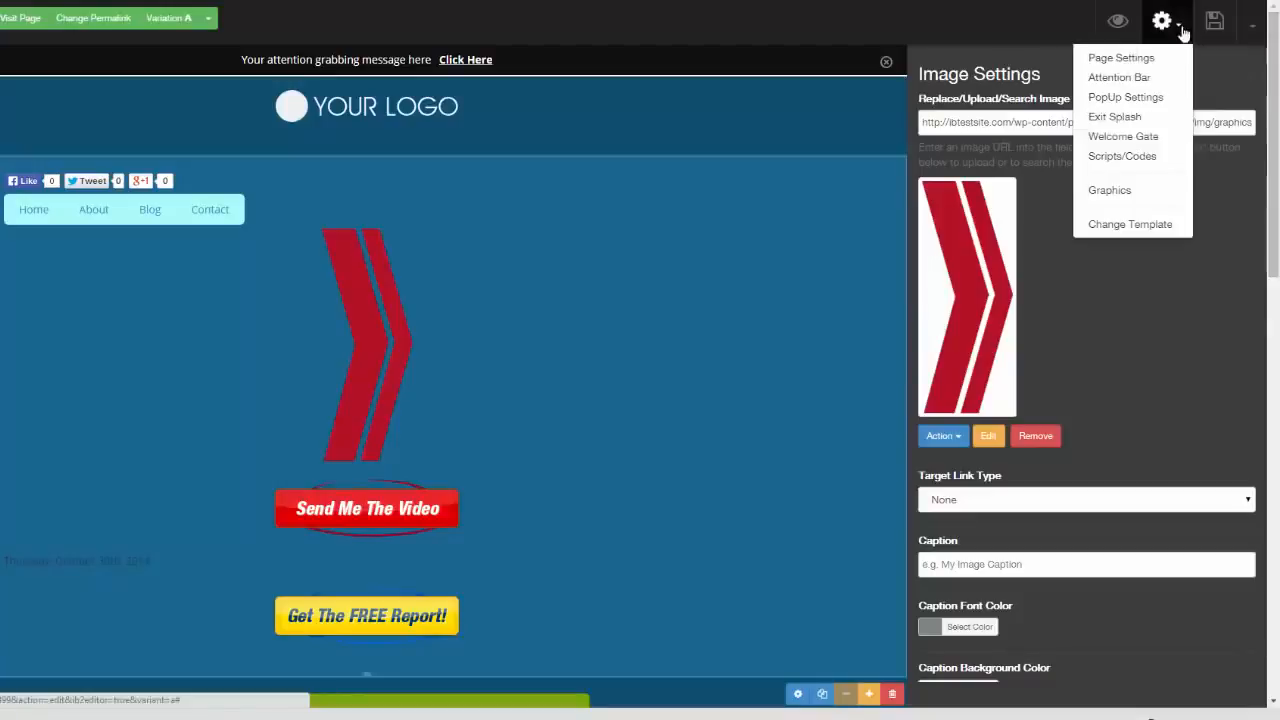
pyautogui.click(1131, 224)
pyautogui.click(583, 114)
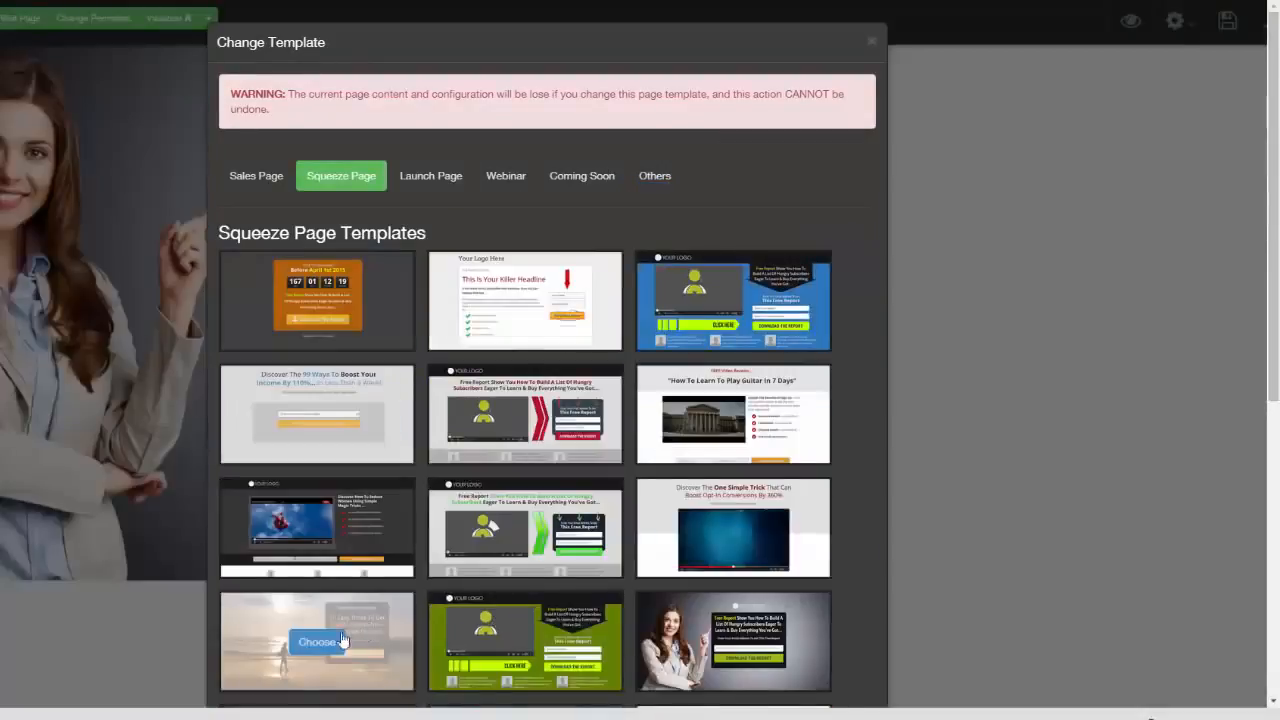
pyautogui.click(318, 641)
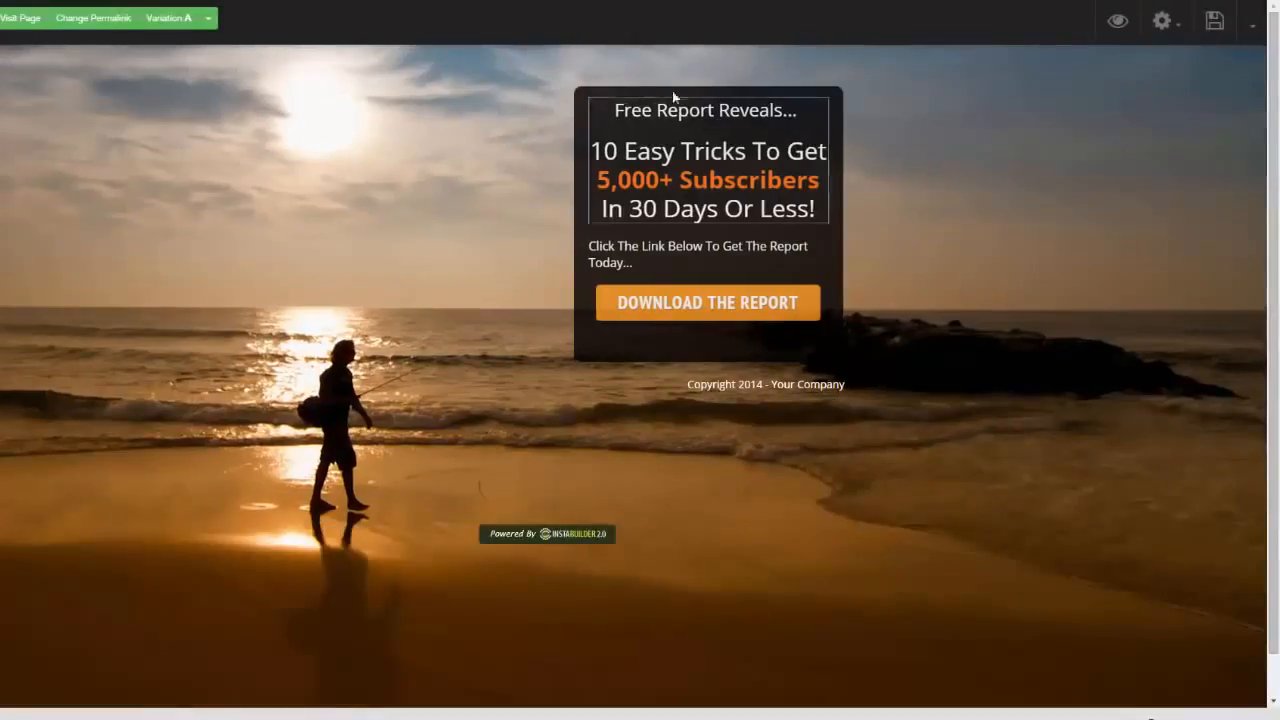
# Enable the display delay for the dark free-report box and set it to 10 seconds
pyautogui.click(831, 362)
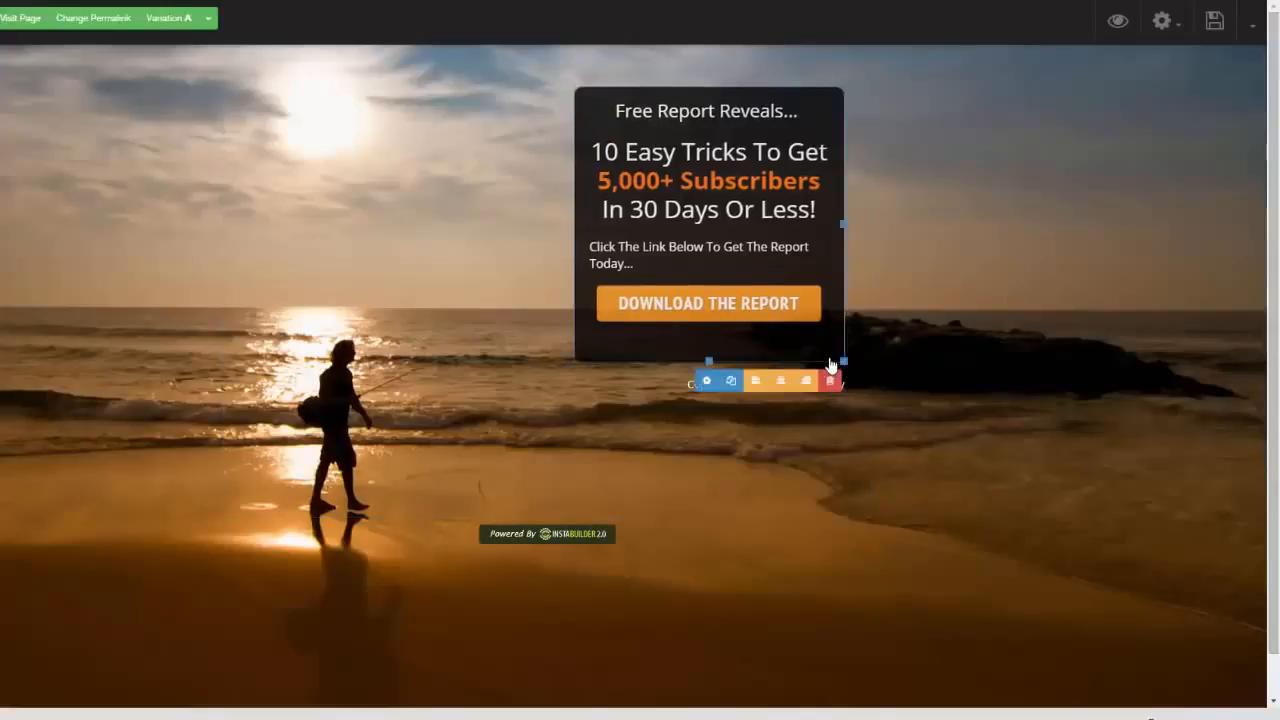
pyautogui.click(706, 381)
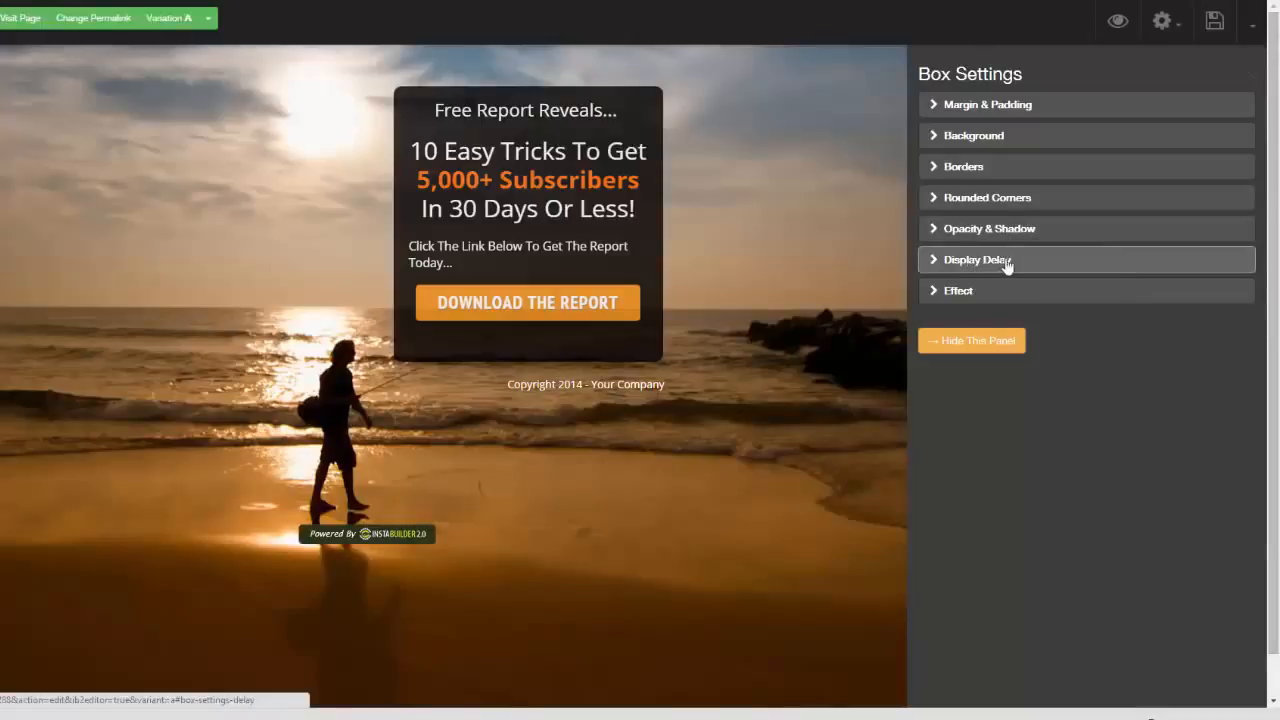
pyautogui.click(927, 262)
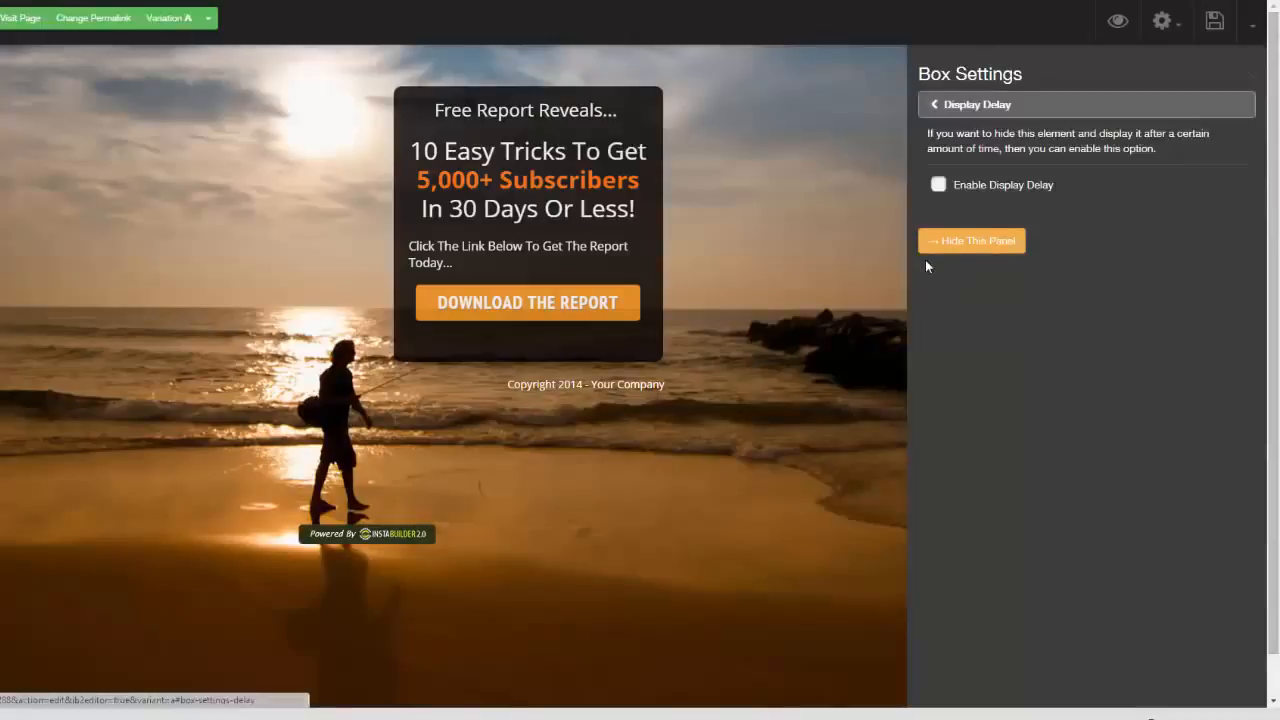
pyautogui.click(958, 192)
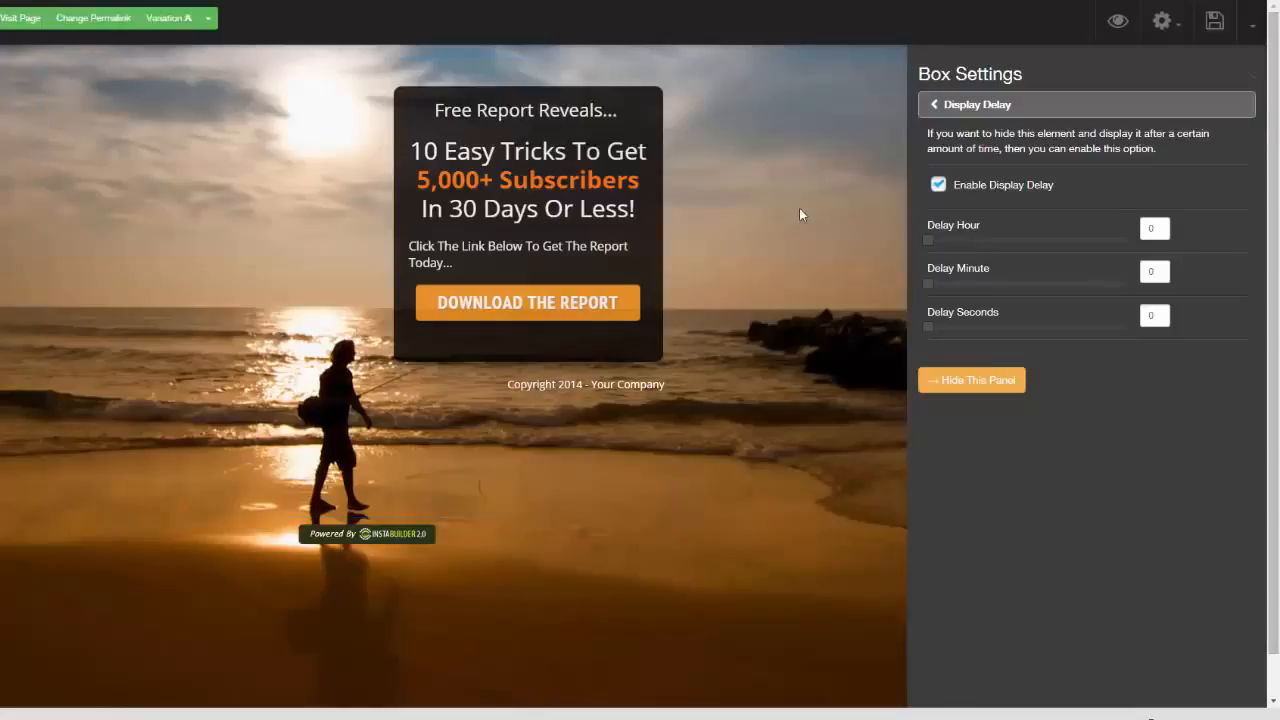
pyautogui.moveTo(933, 328); pyautogui.dragTo(965, 328)
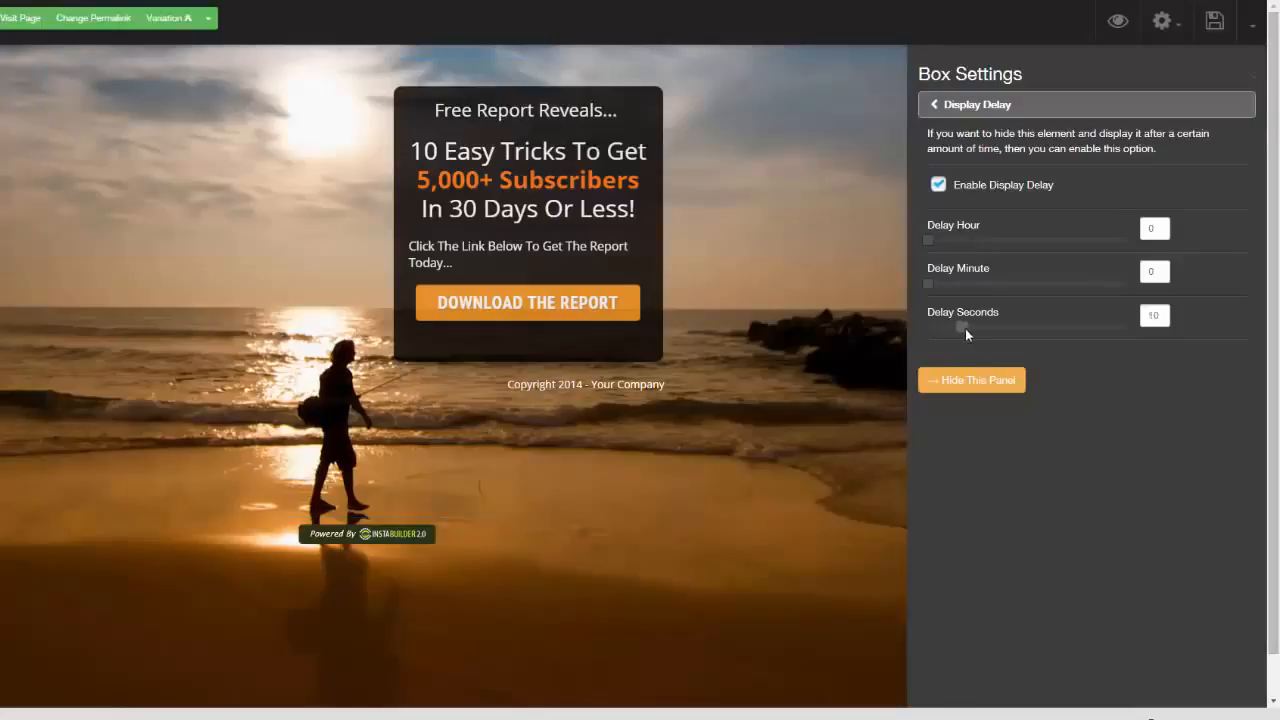
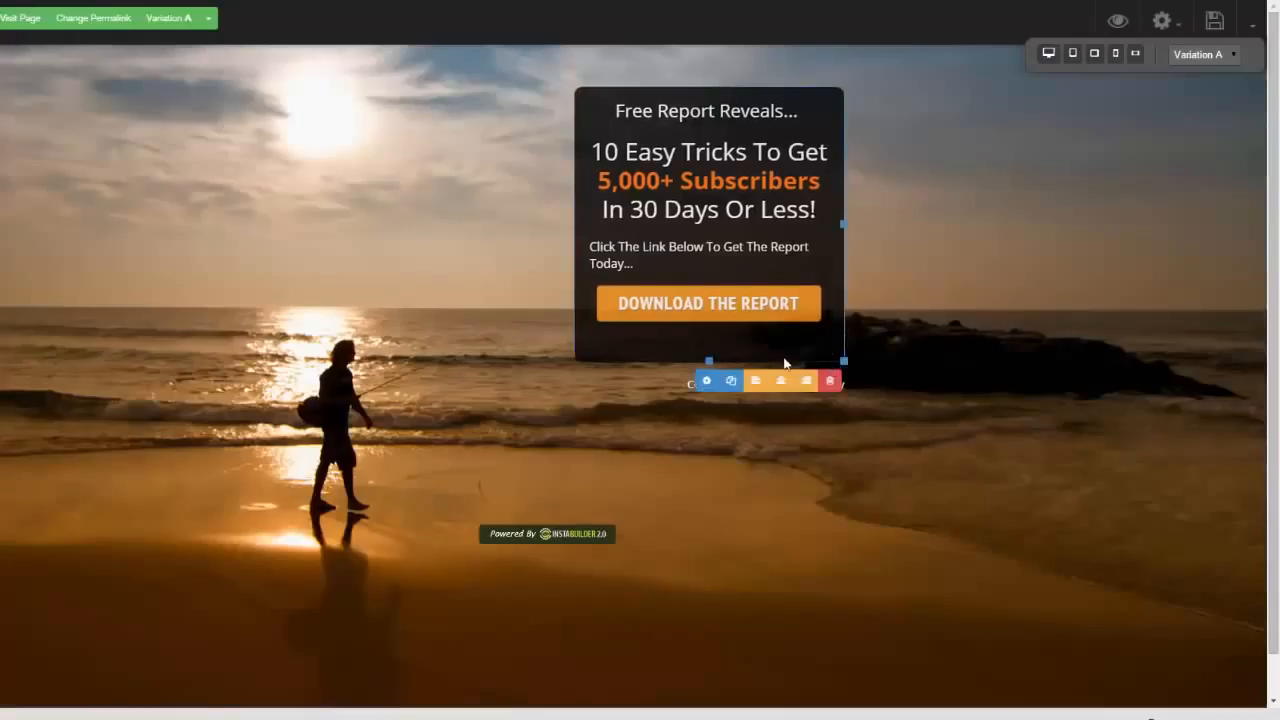
# Try left and right alignment for the dark free-report box, and finish by centring it on the beach page
pyautogui.click(753, 382)
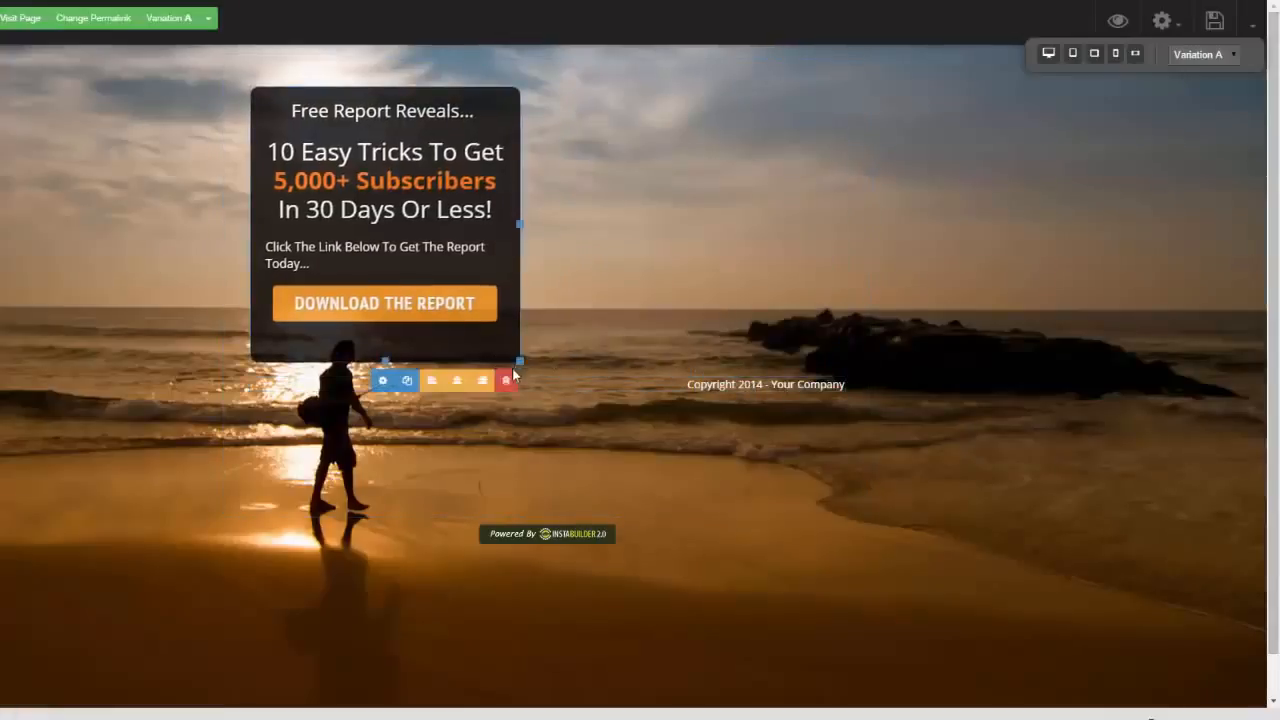
pyautogui.click(483, 379)
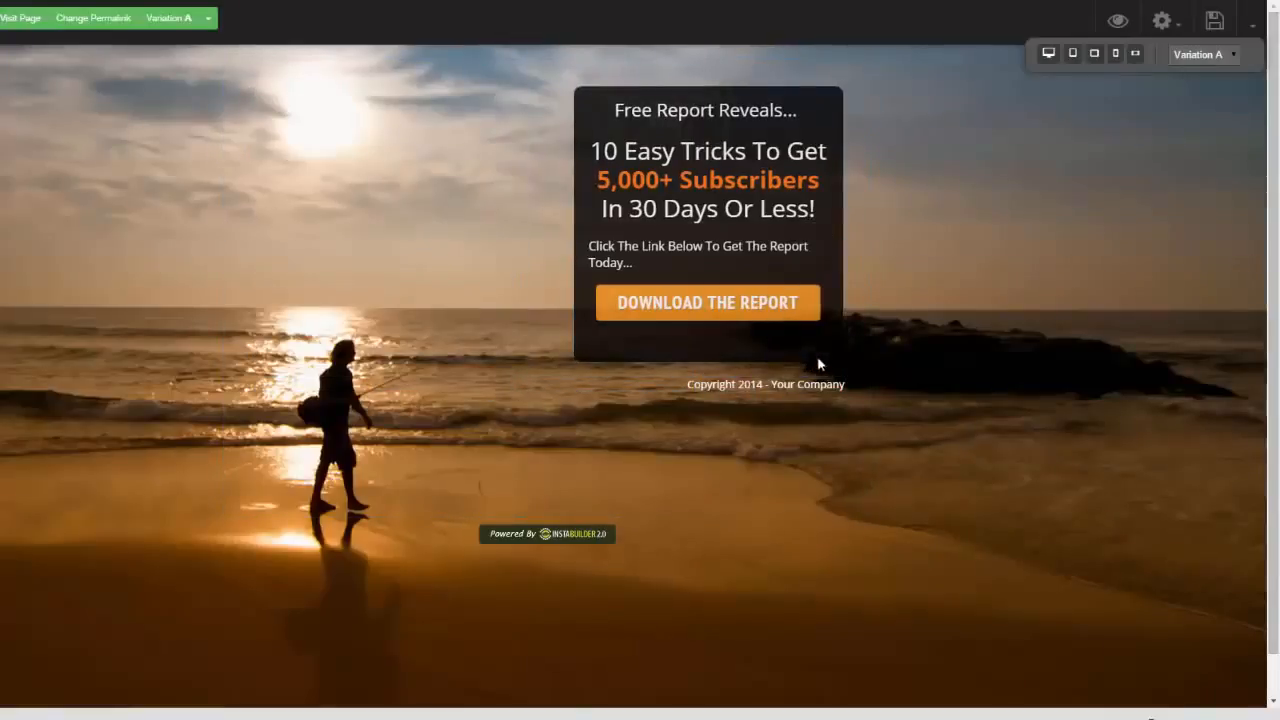
pyautogui.click(789, 382)
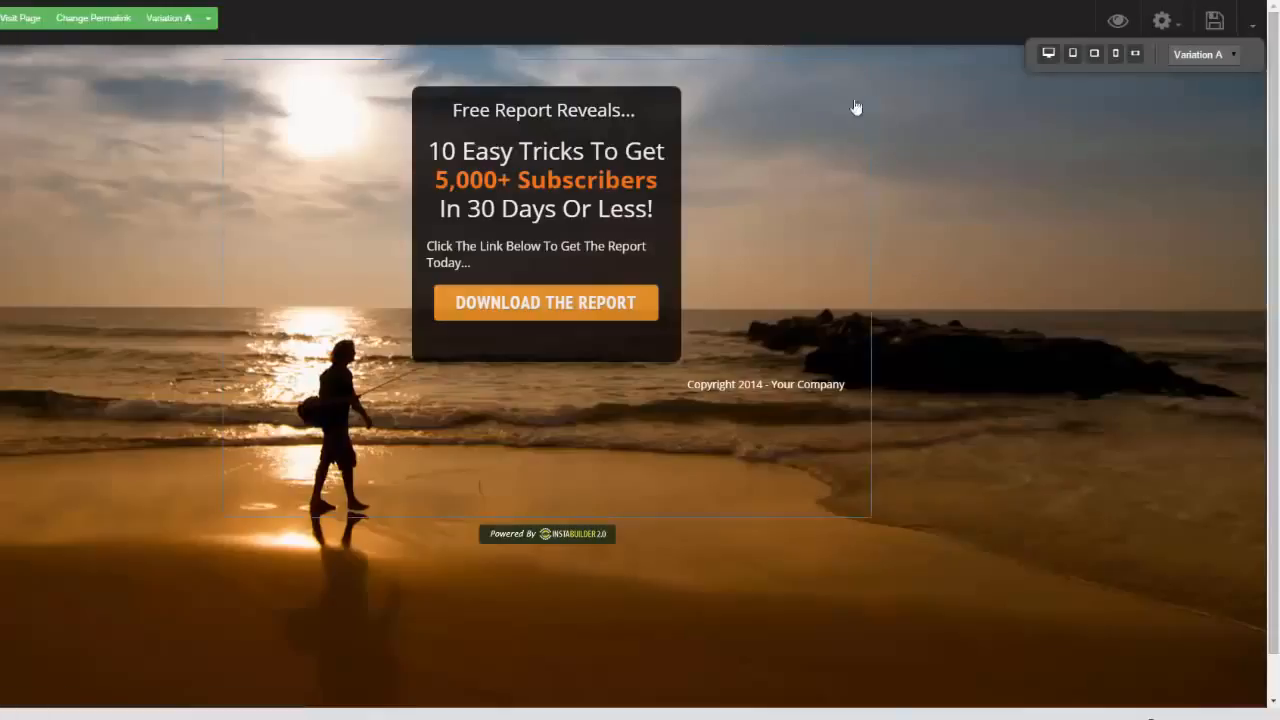
# Exit the page editor without saving and return to the dashboard
pyautogui.click(1254, 21)
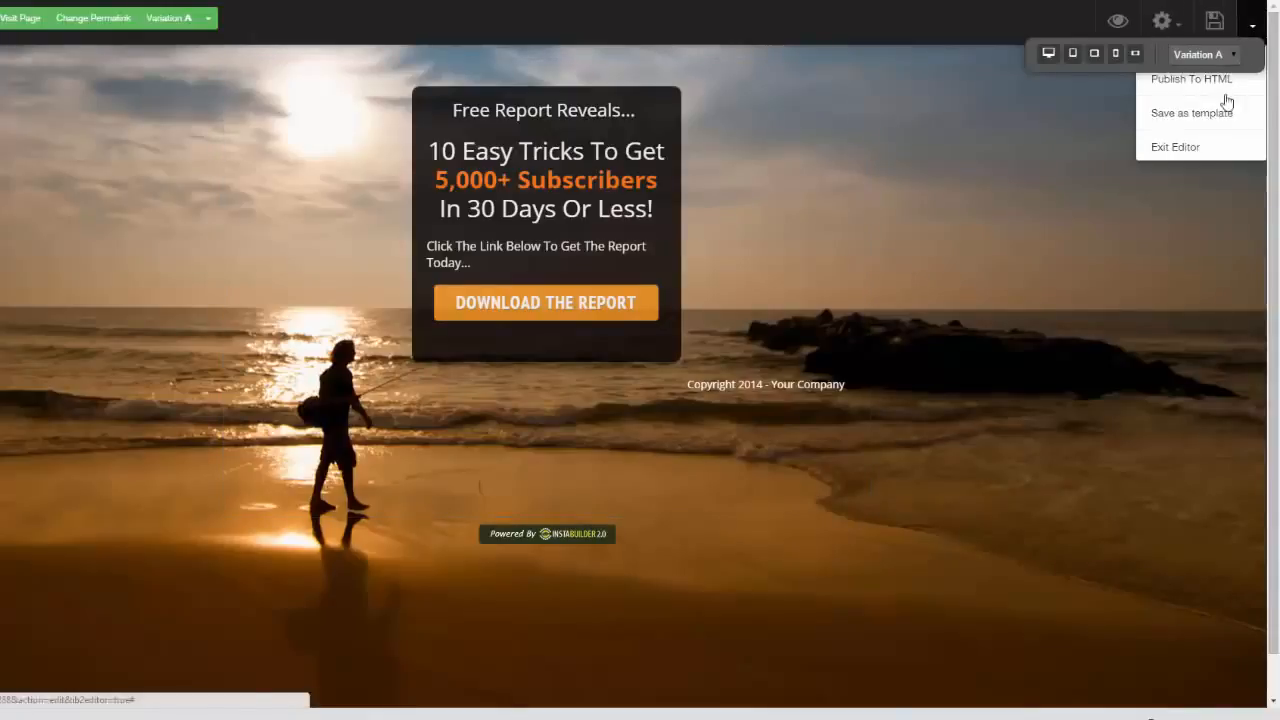
pyautogui.click(1183, 148)
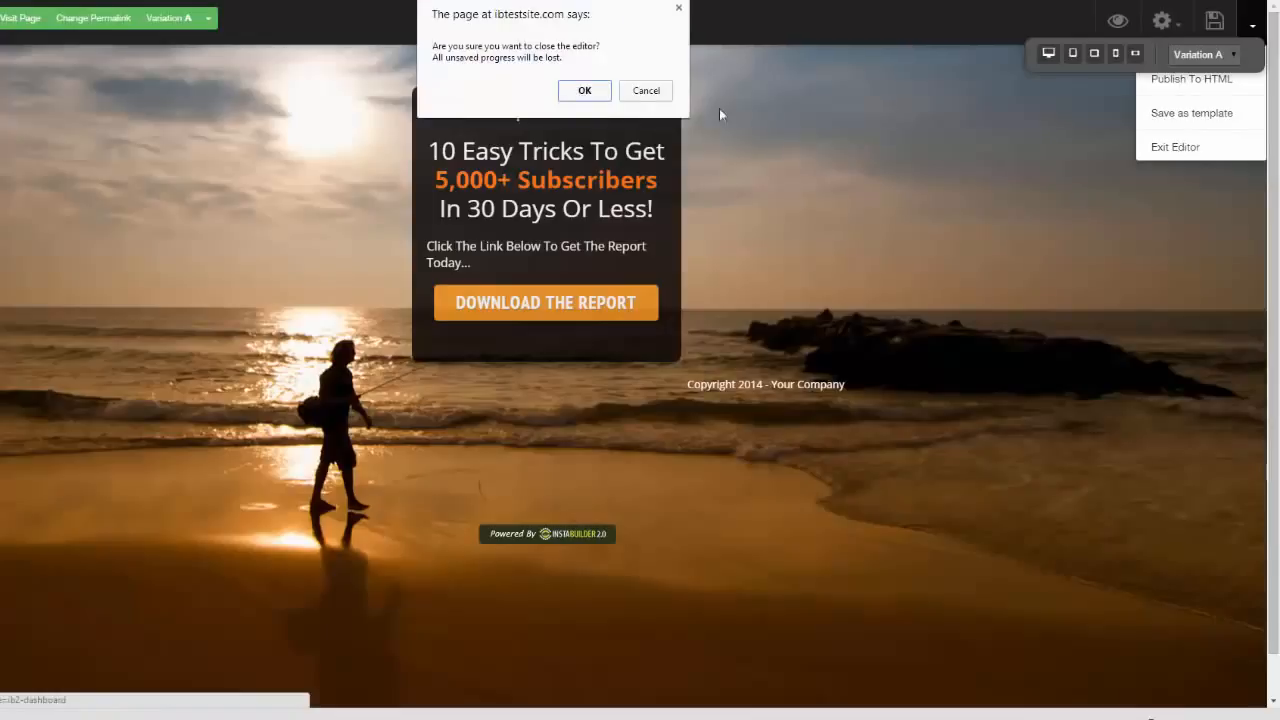
pyautogui.click(584, 89)
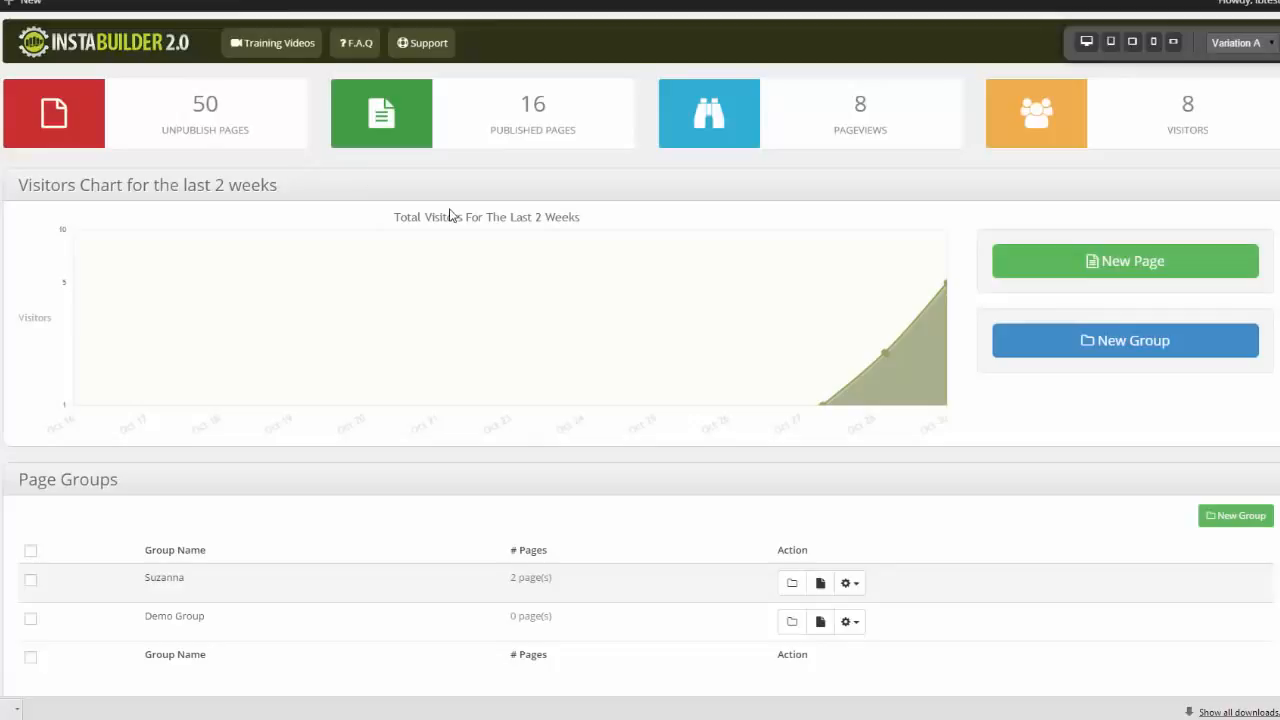
# Examine the dashboard's page groups and the list of ungrouped pages with their links, status and actions
pyautogui.scroll(-1, 640, 360)
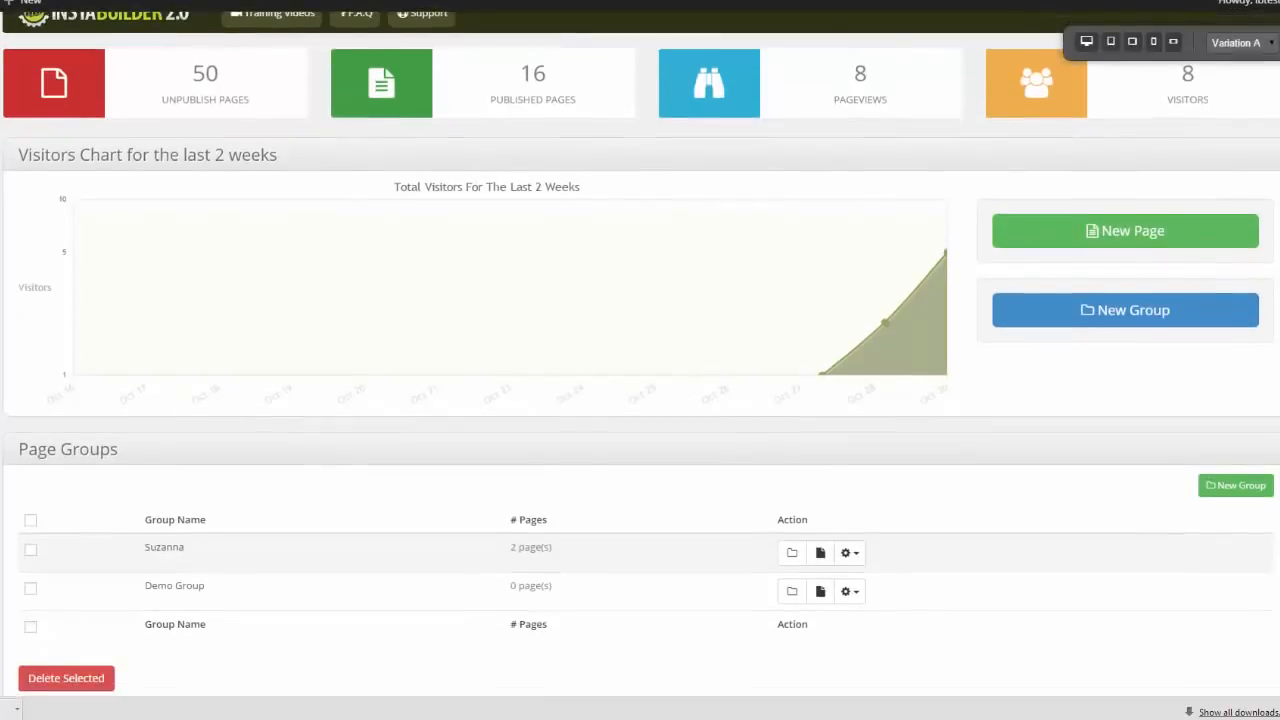
pyautogui.scroll(1, 640, 360)
pyautogui.scroll(-3, 640, 360)
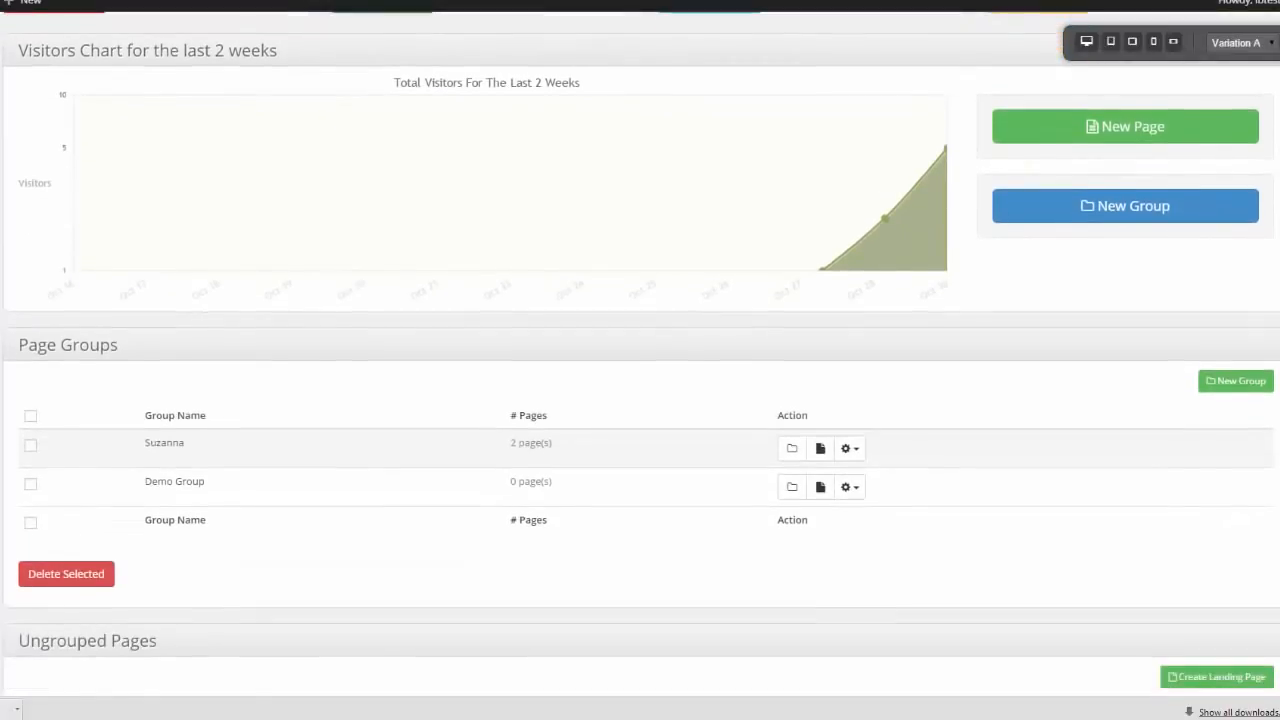
pyautogui.scroll(-3, 1038, 254)
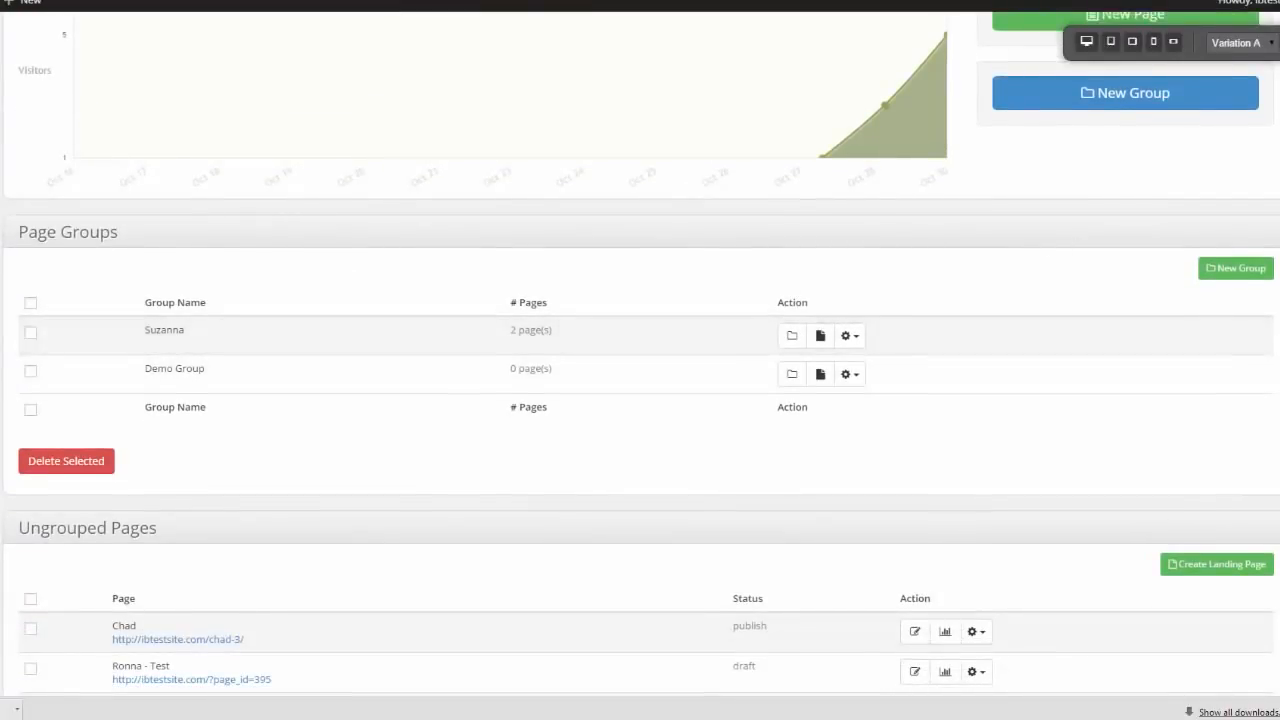
pyautogui.scroll(-7, 640, 360)
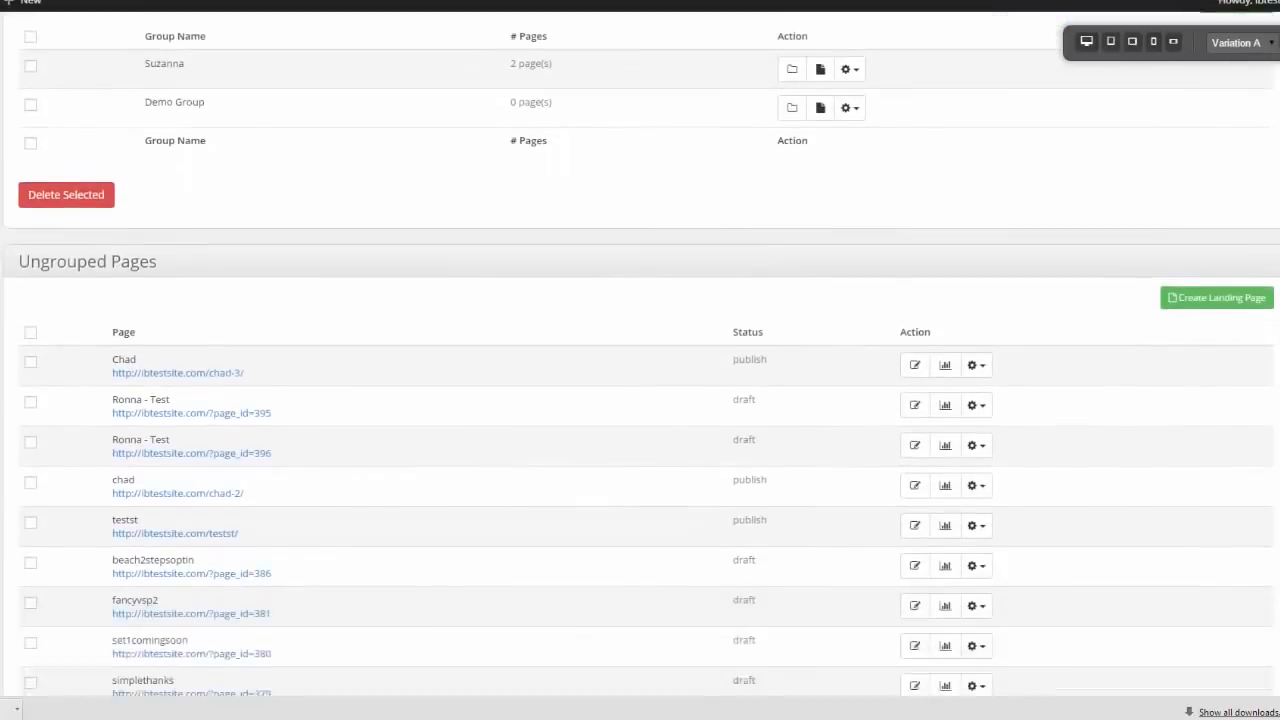
pyautogui.scroll(-2, 640, 360)
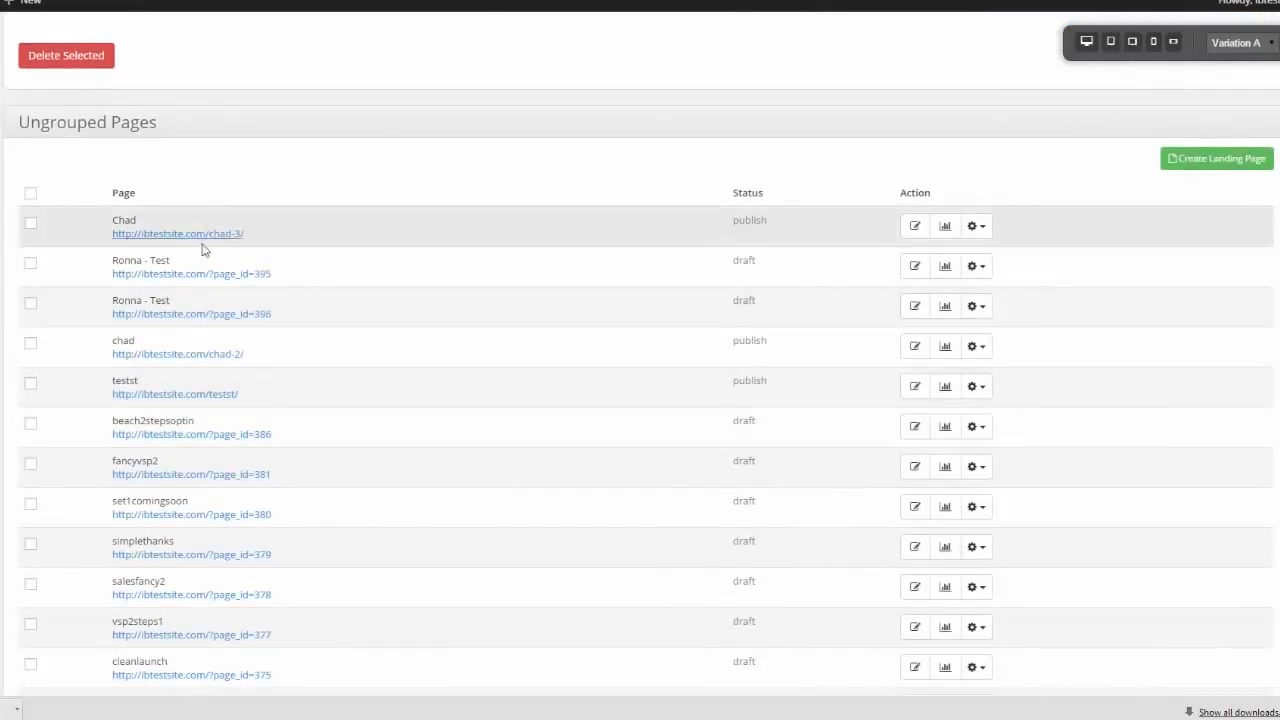
pyautogui.scroll(-1, 640, 360)
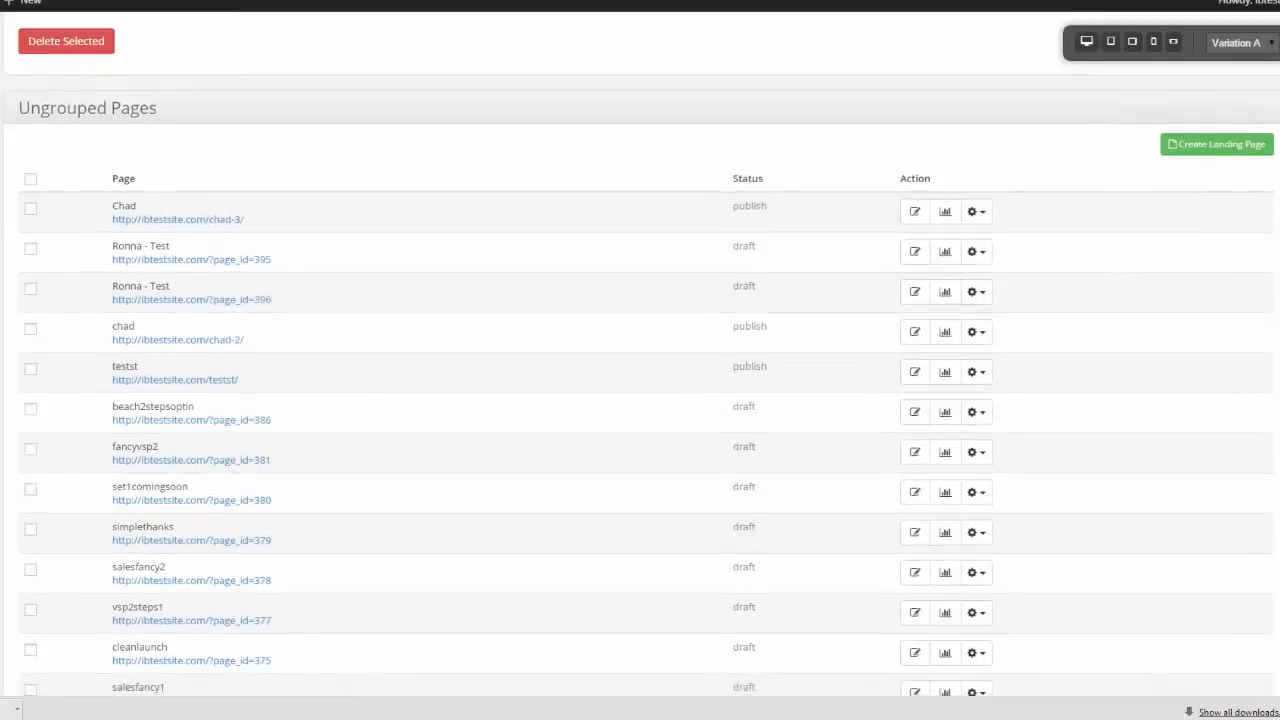
pyautogui.scroll(2, 980, 285)
pyautogui.scroll(-1, 980, 285)
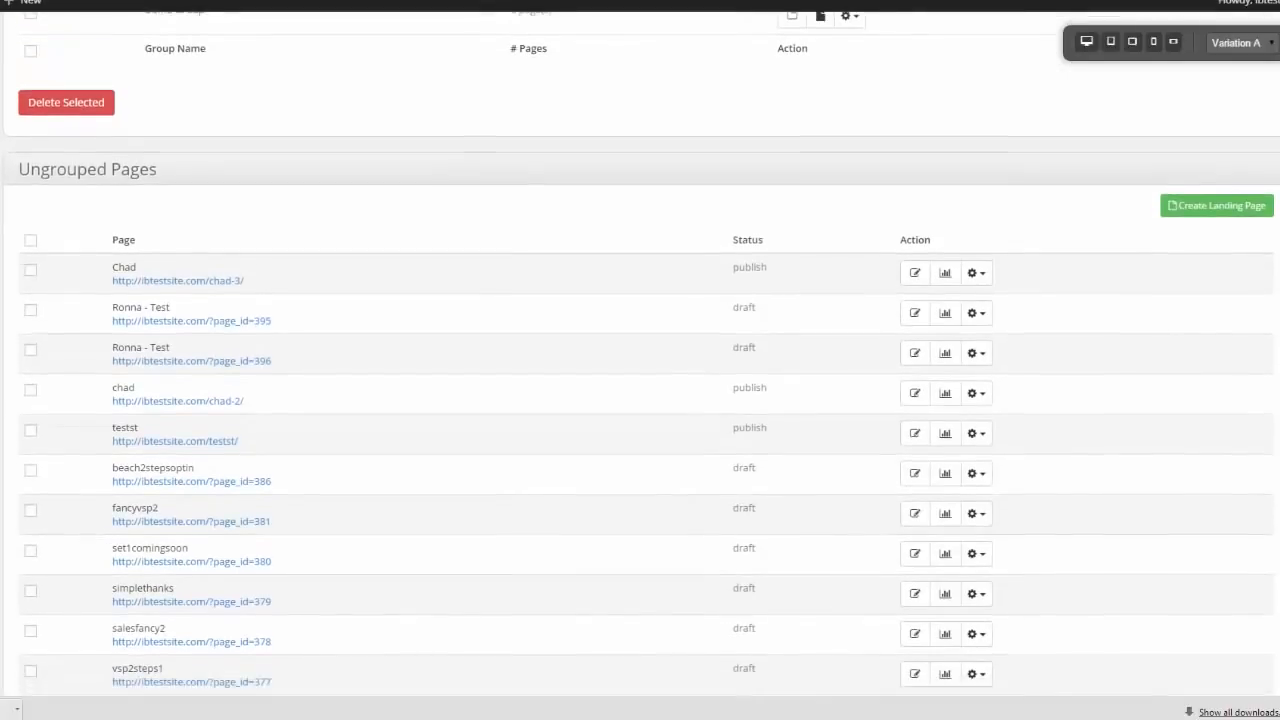
# Check the action options for the first ungrouped page, and review its visitor chart and variation summary
pyautogui.click(976, 273)
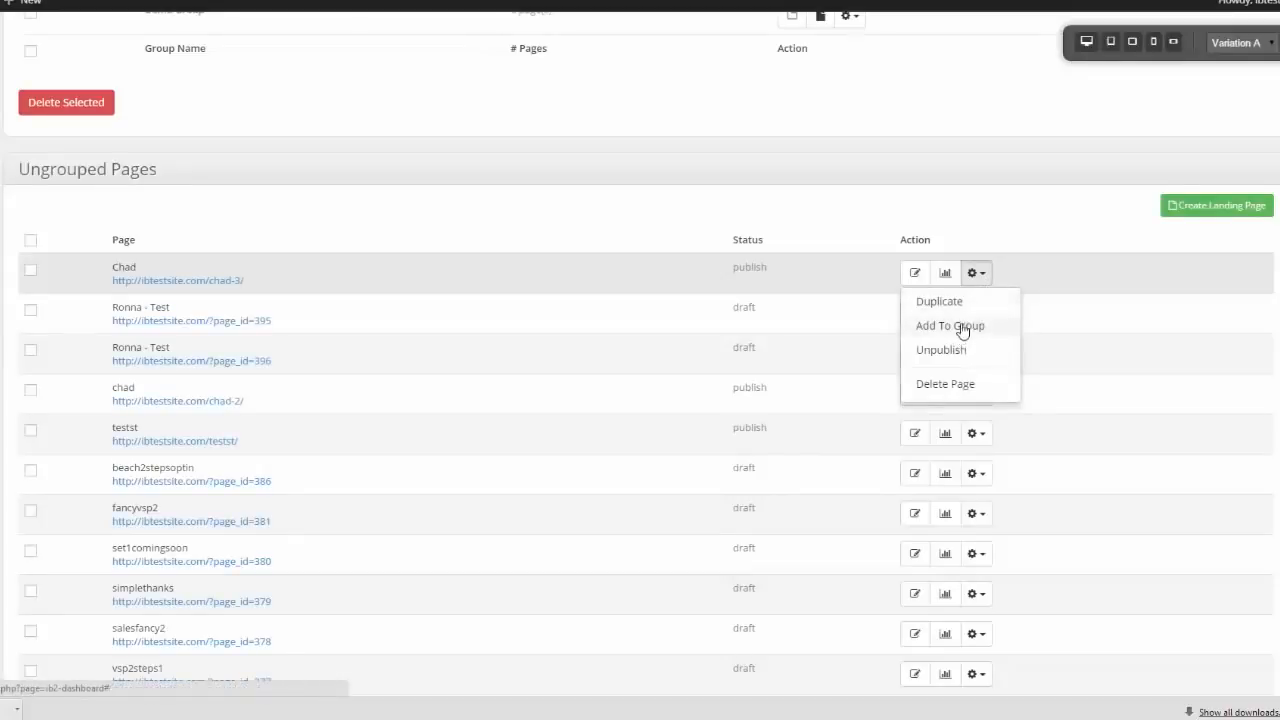
pyautogui.click(945, 273)
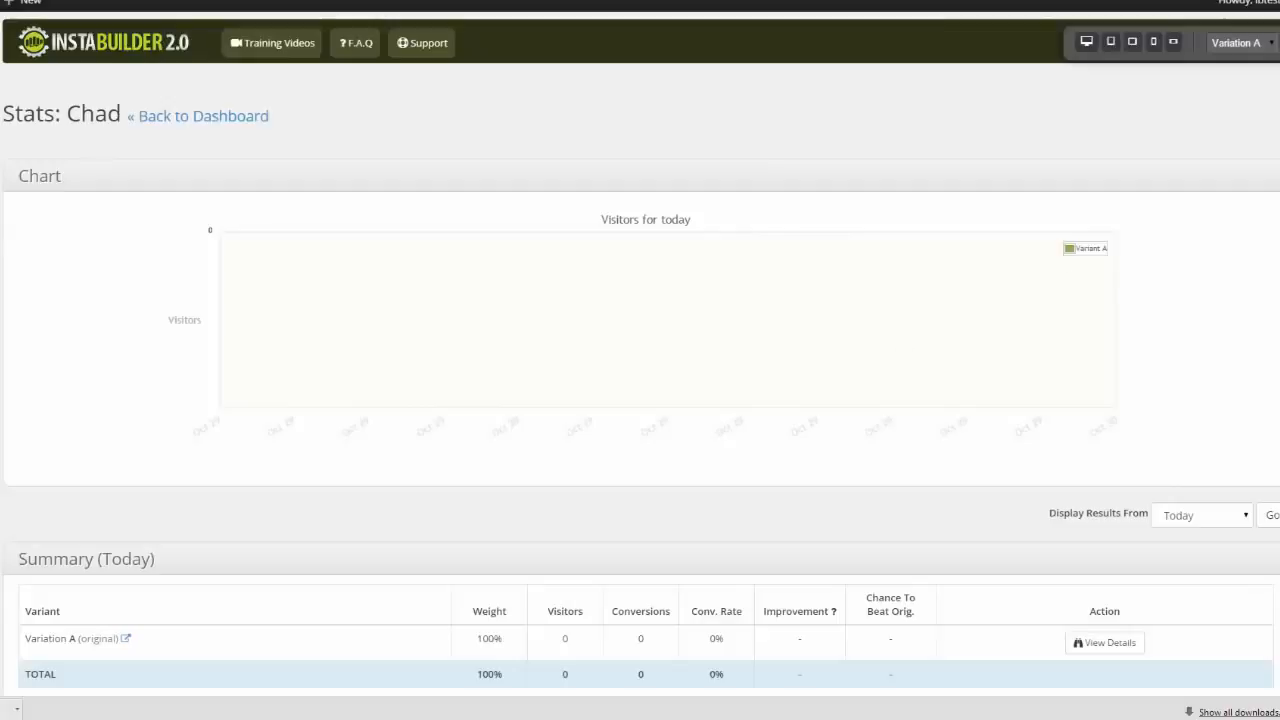
pyautogui.scroll(-1, 640, 400)
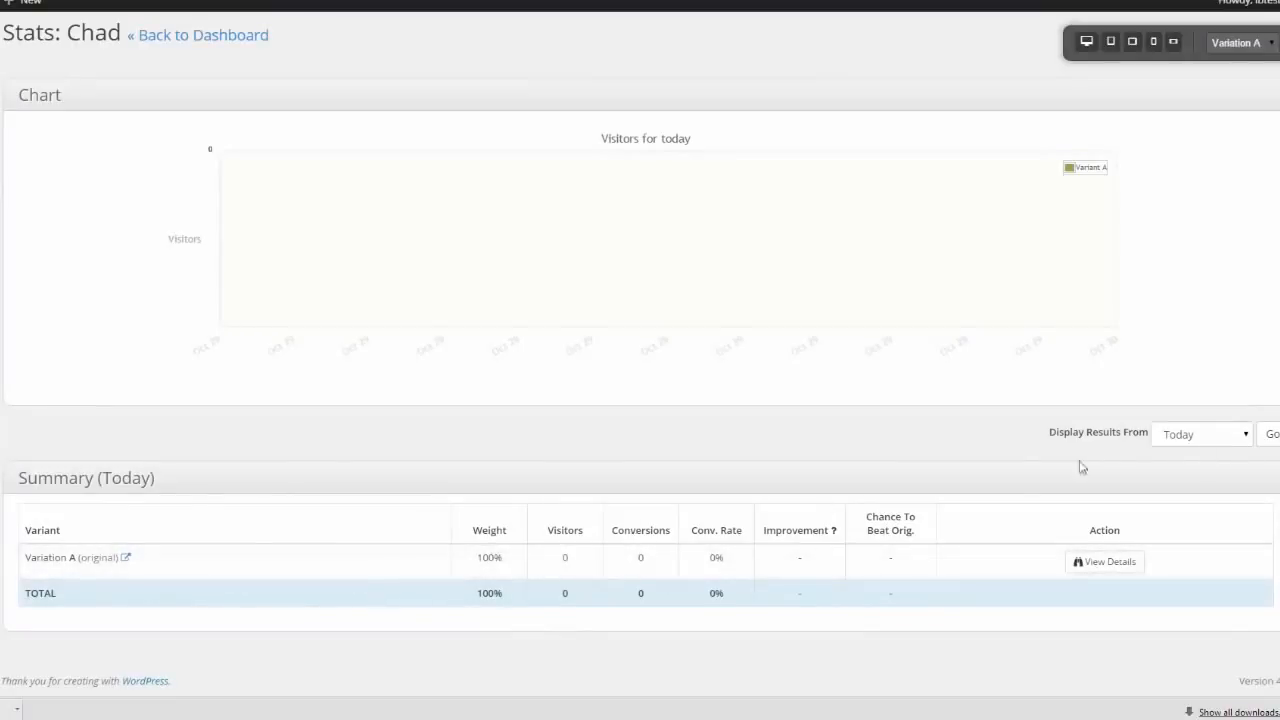
pyautogui.scroll(1, 640, 360)
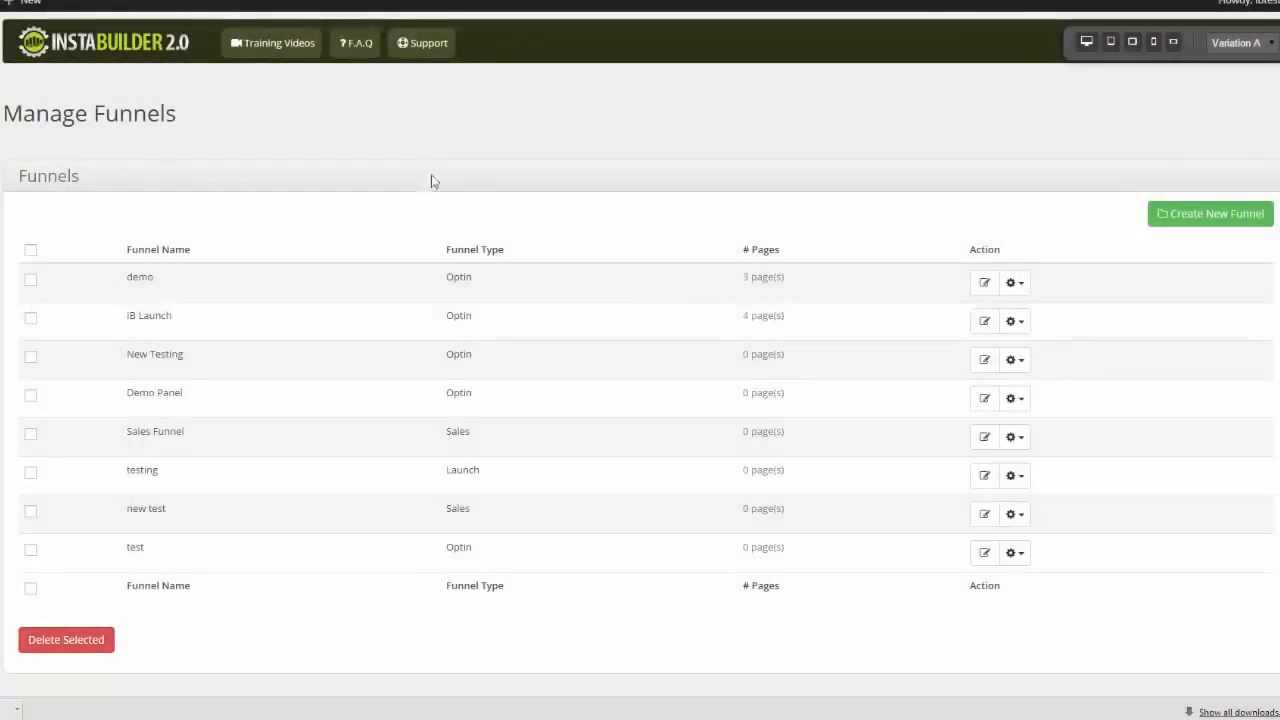
# Start a new funnel and name it with the owner's first name followed by "funnel"
pyautogui.click(1219, 218)
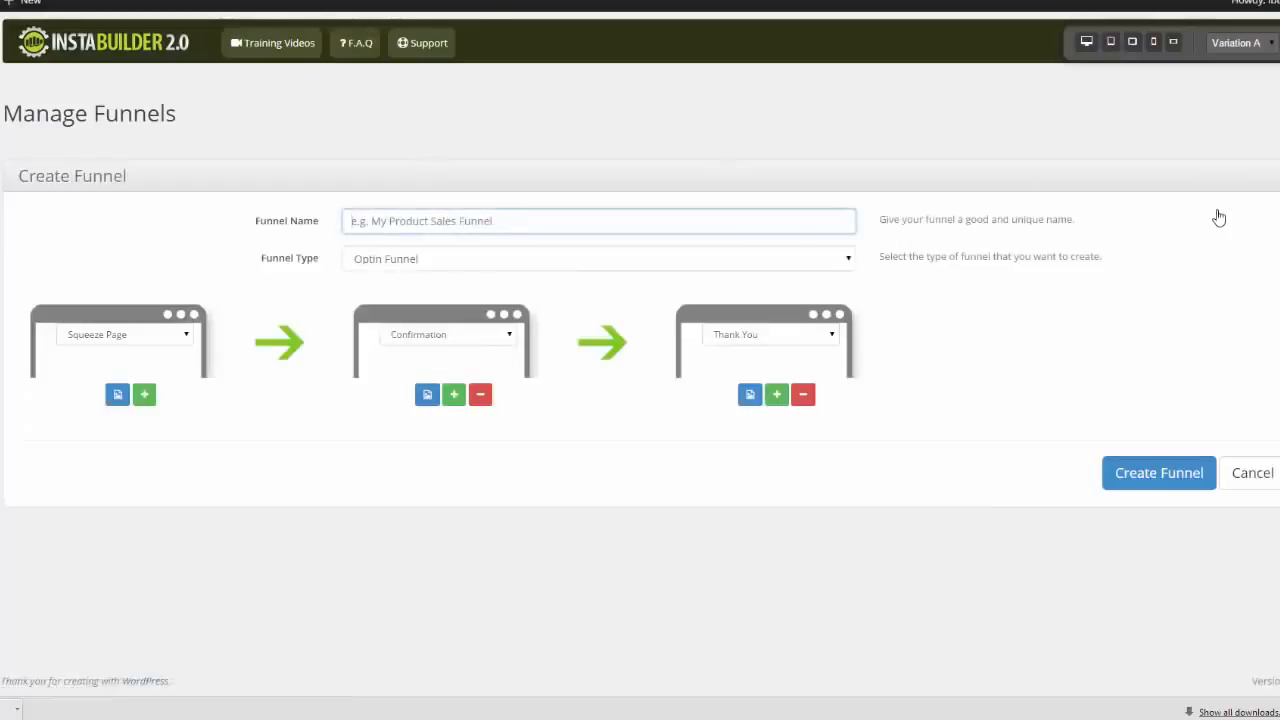
pyautogui.write('chads funnel')
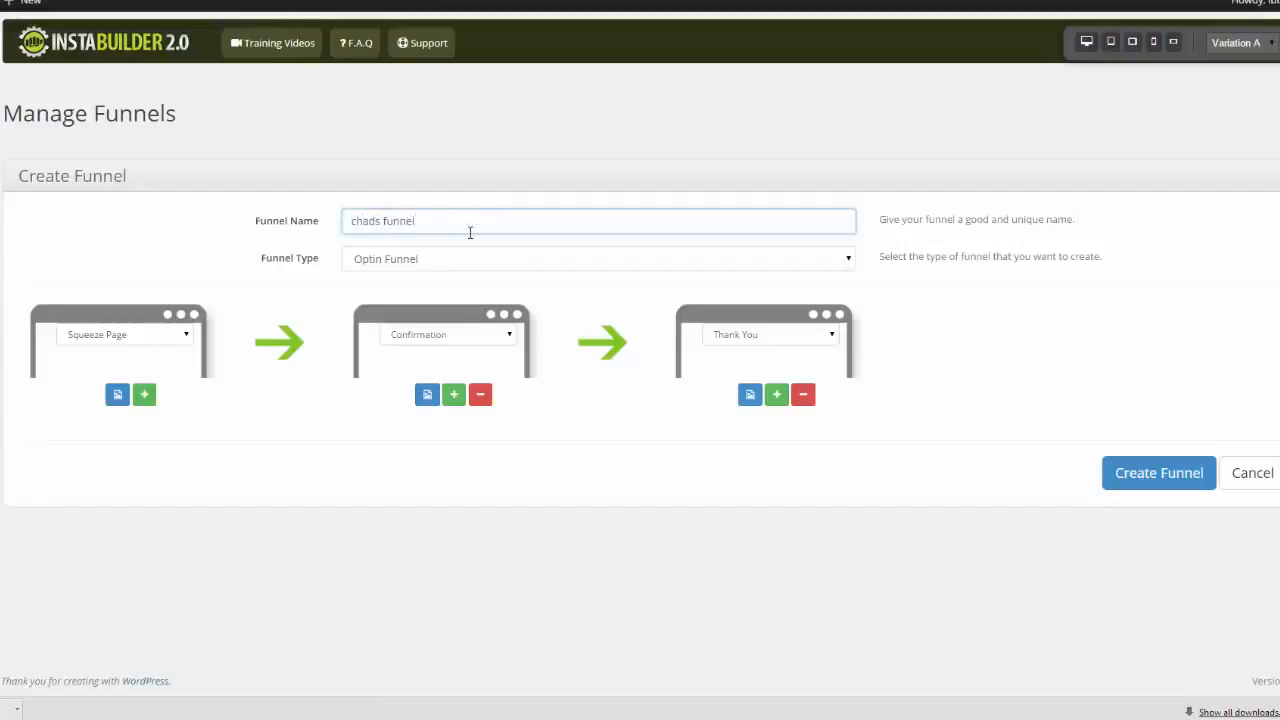
pyautogui.click(155, 249)
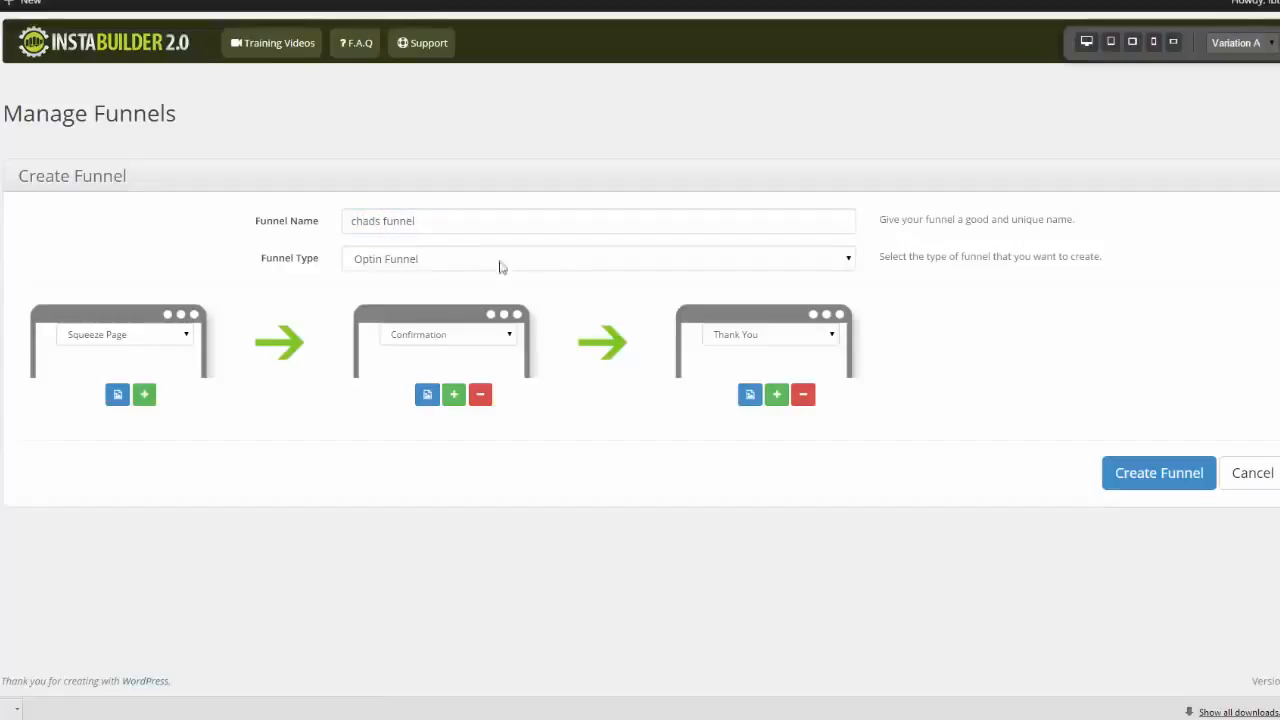
# Try the Webinar Funnel type to see its page sequence, and set the type back to Optin Funnel
pyautogui.click(849, 259)
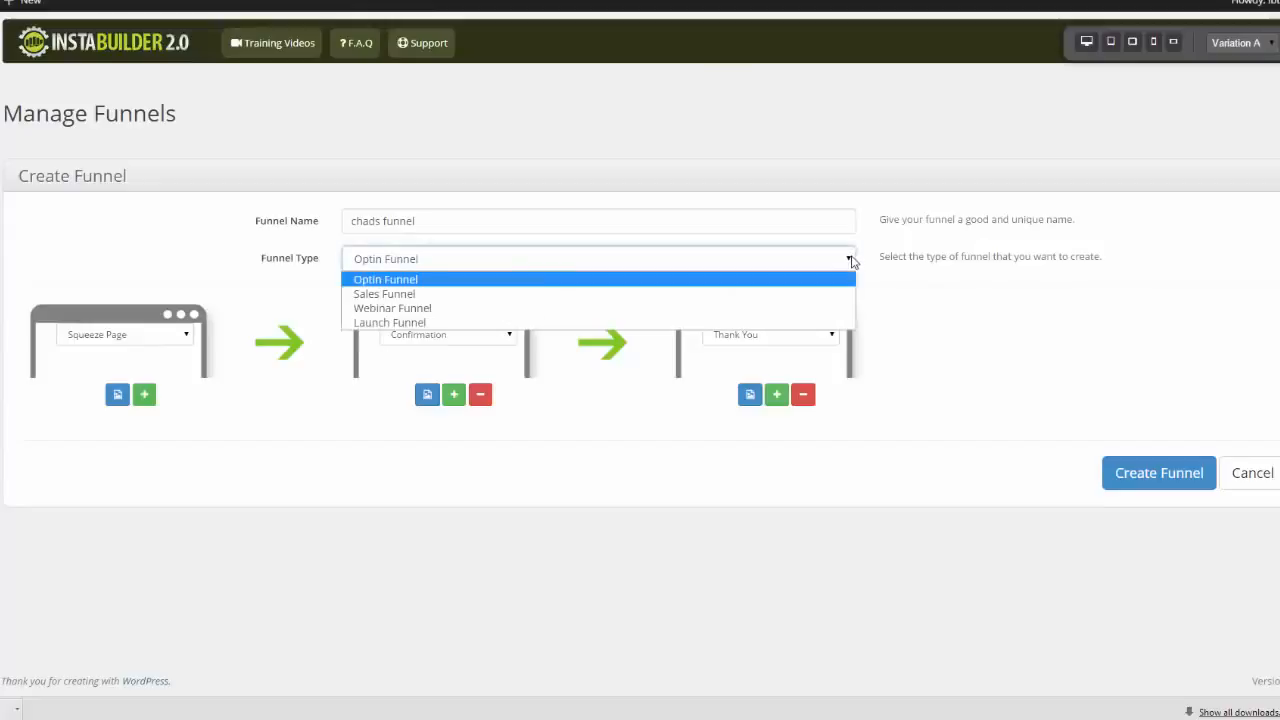
pyautogui.click(479, 309)
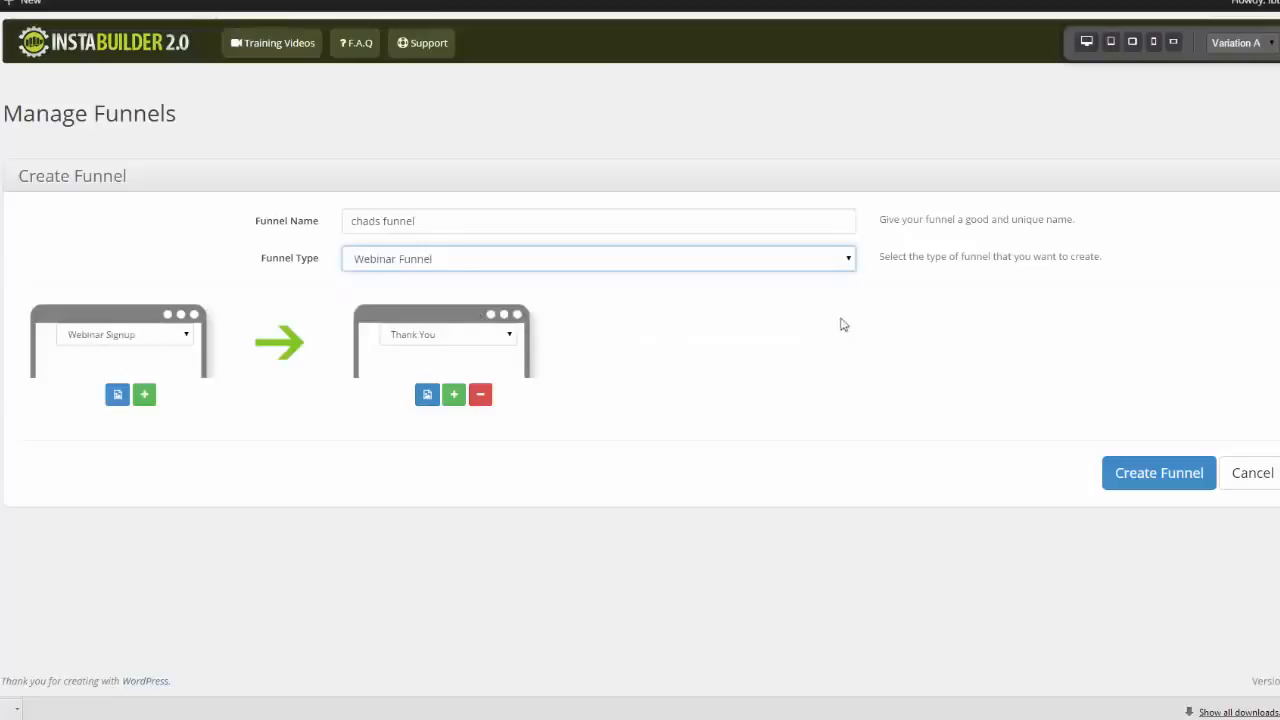
pyautogui.click(851, 258)
pyautogui.click(826, 280)
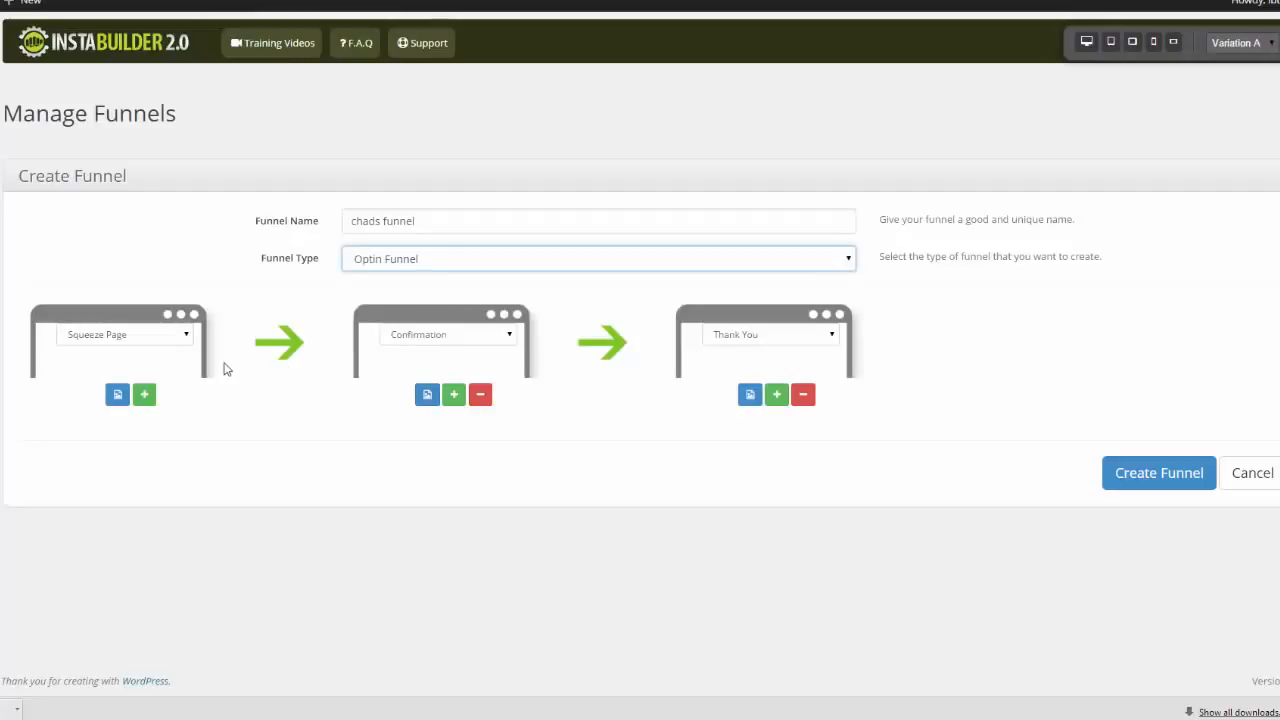
# View the templates available for the funnel's squeeze page and confirmation page without choosing any
pyautogui.click(116, 397)
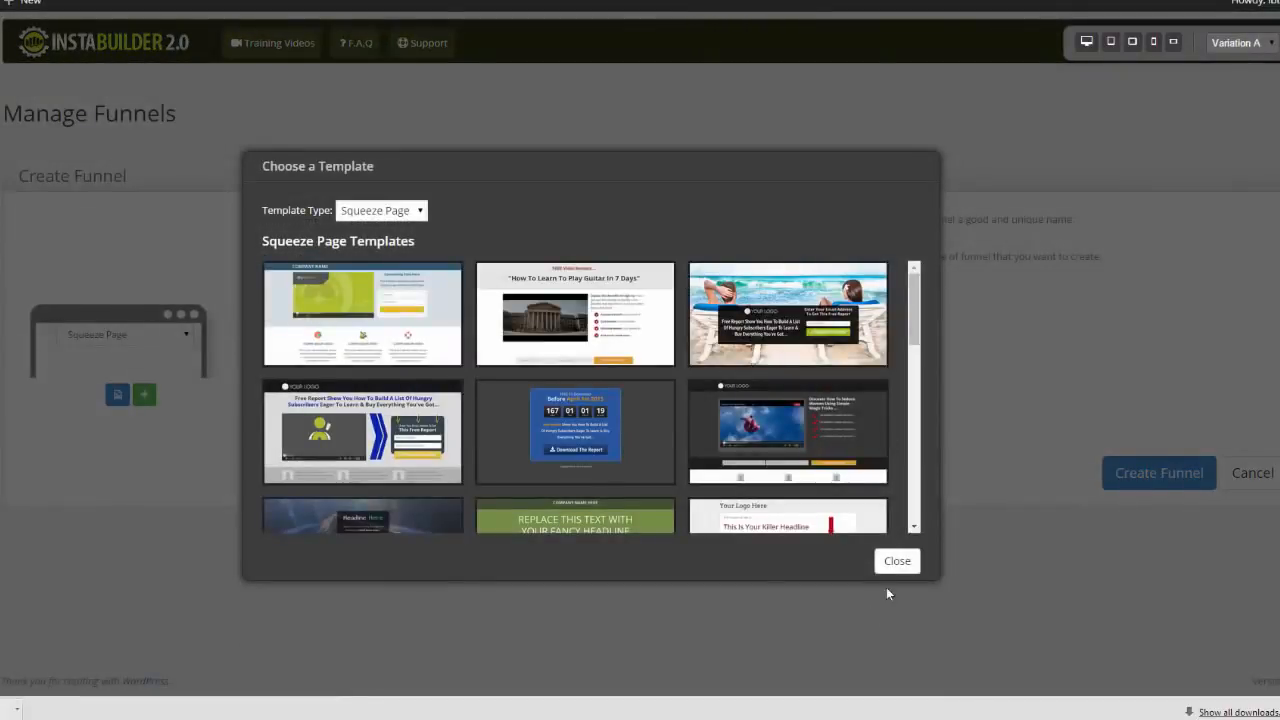
pyautogui.press('Escape')
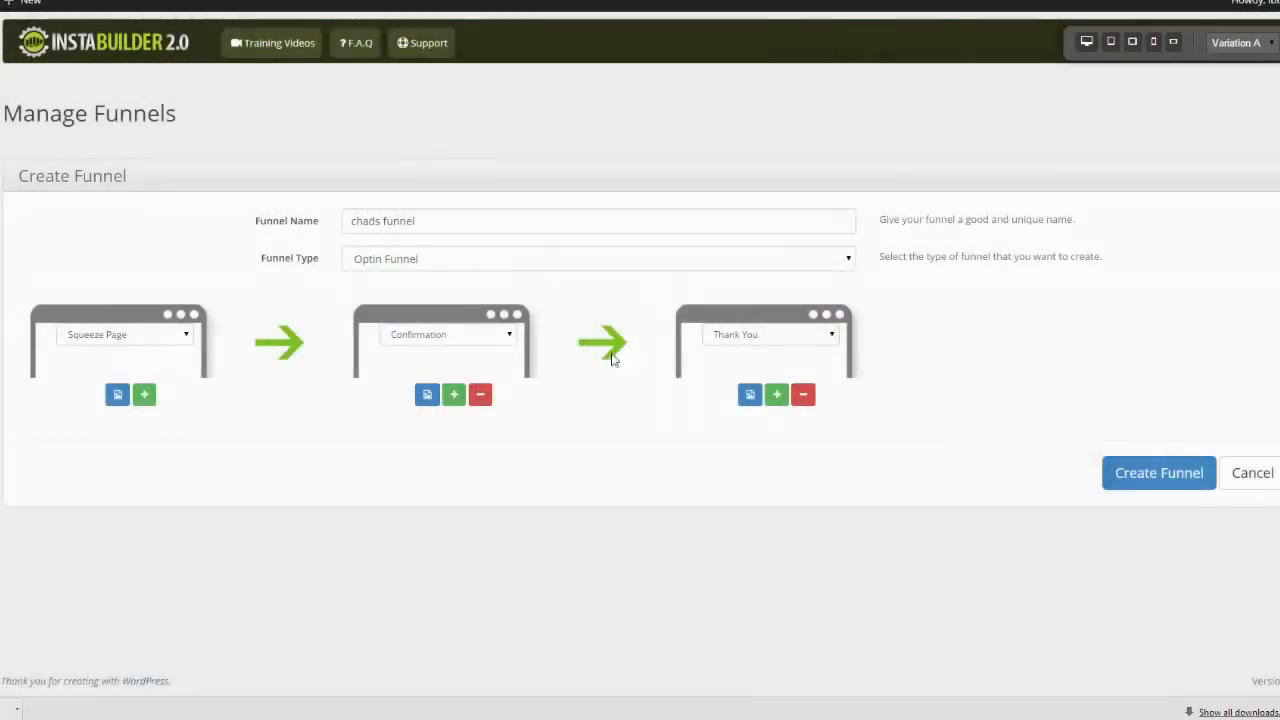
pyautogui.click(426, 396)
pyautogui.click(908, 564)
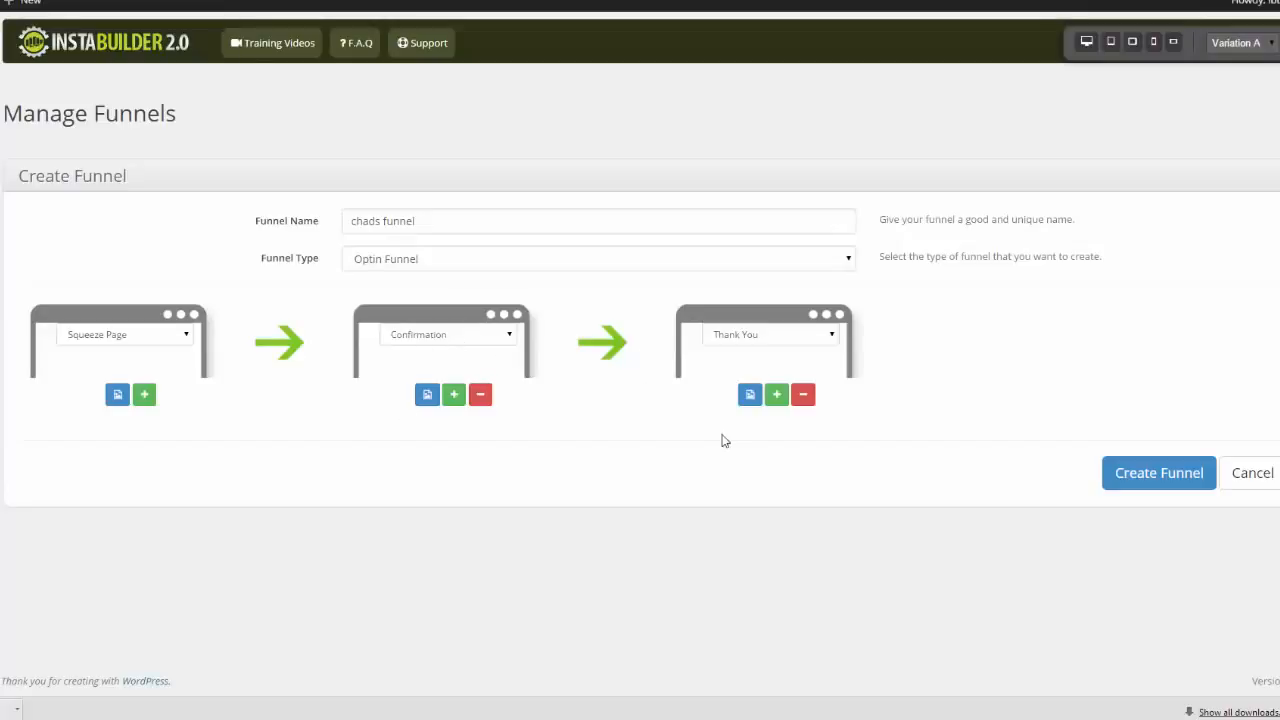
# Add a fourth page to the funnel, set the third page to Upsell Page and the fourth to Launch Video
pyautogui.click(778, 397)
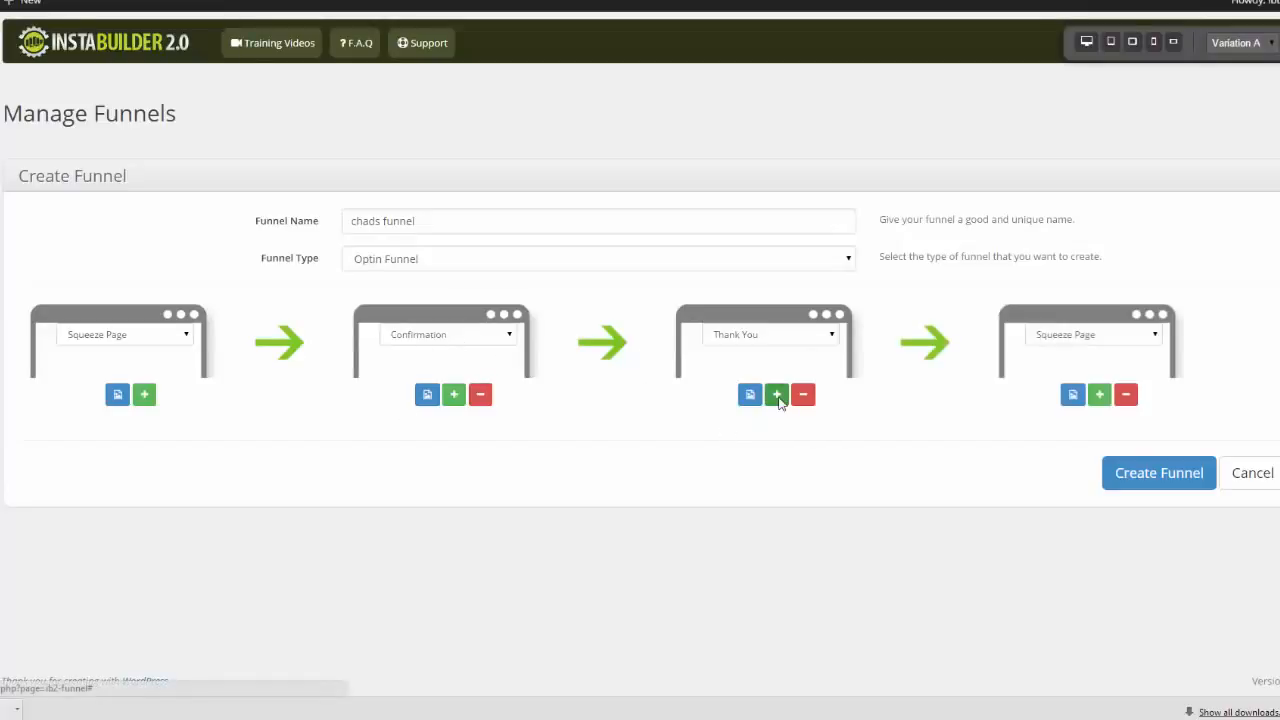
pyautogui.click(1118, 336)
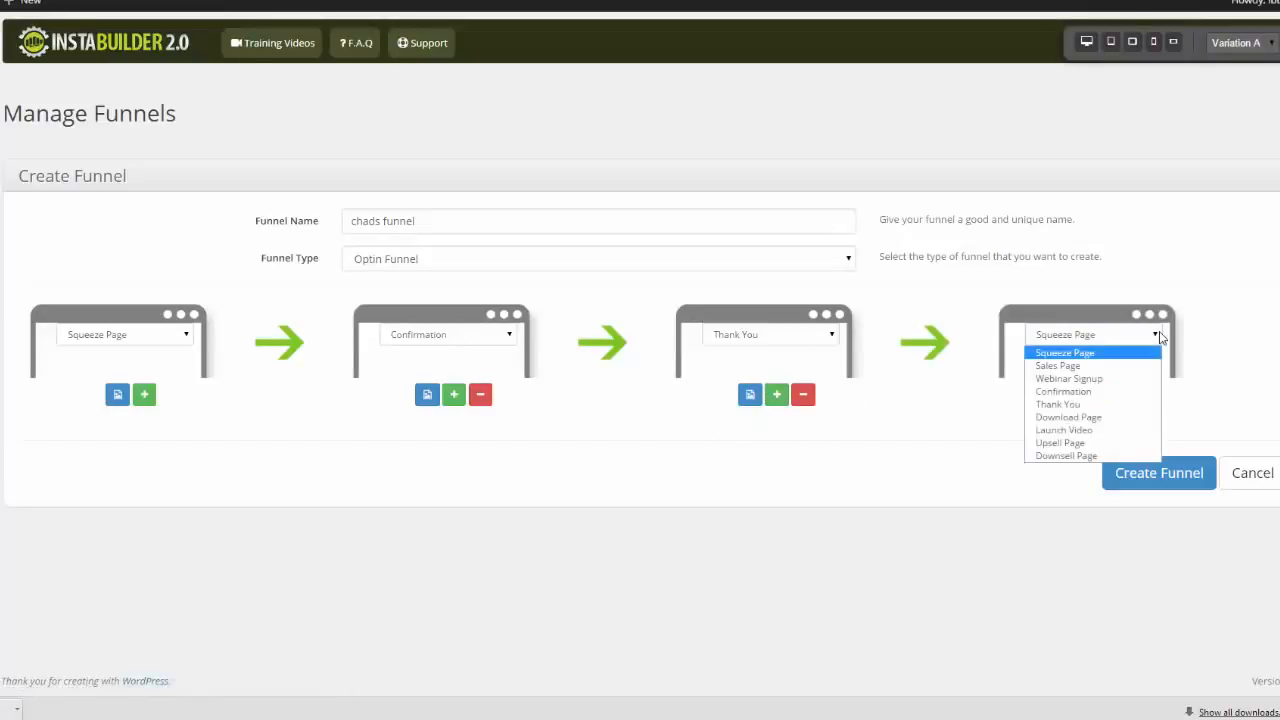
pyautogui.click(1058, 366)
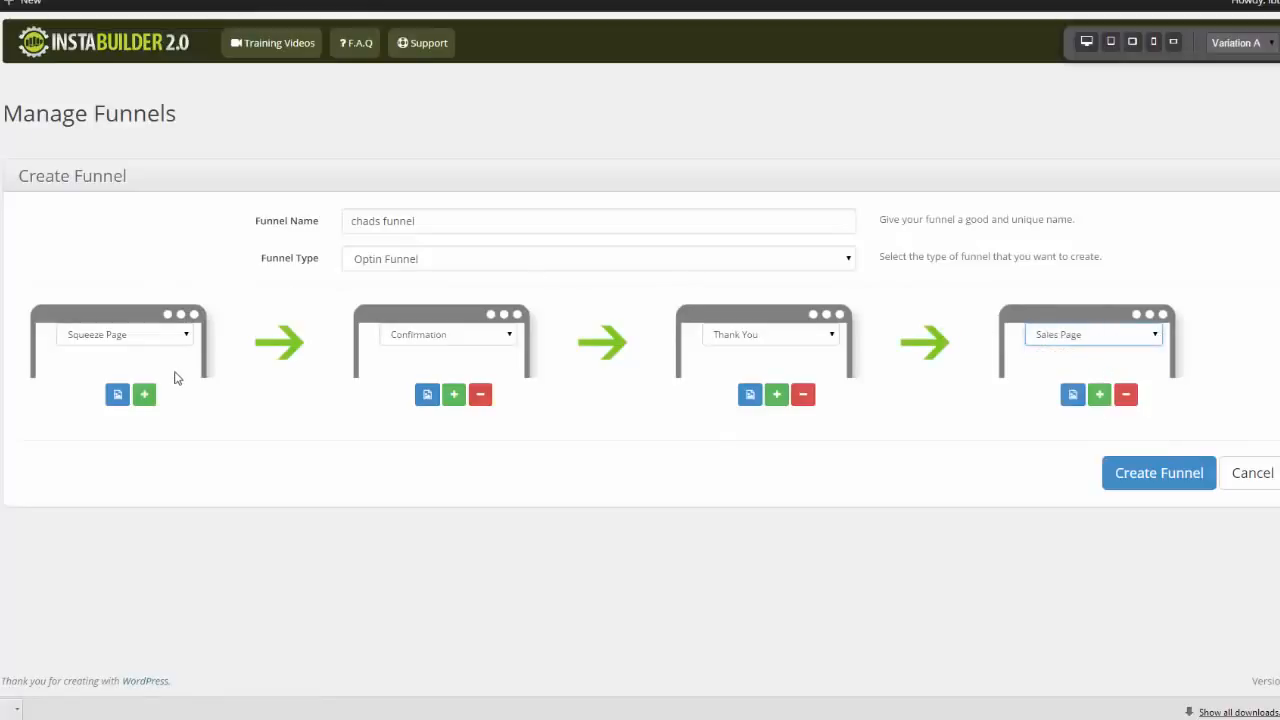
pyautogui.click(829, 336)
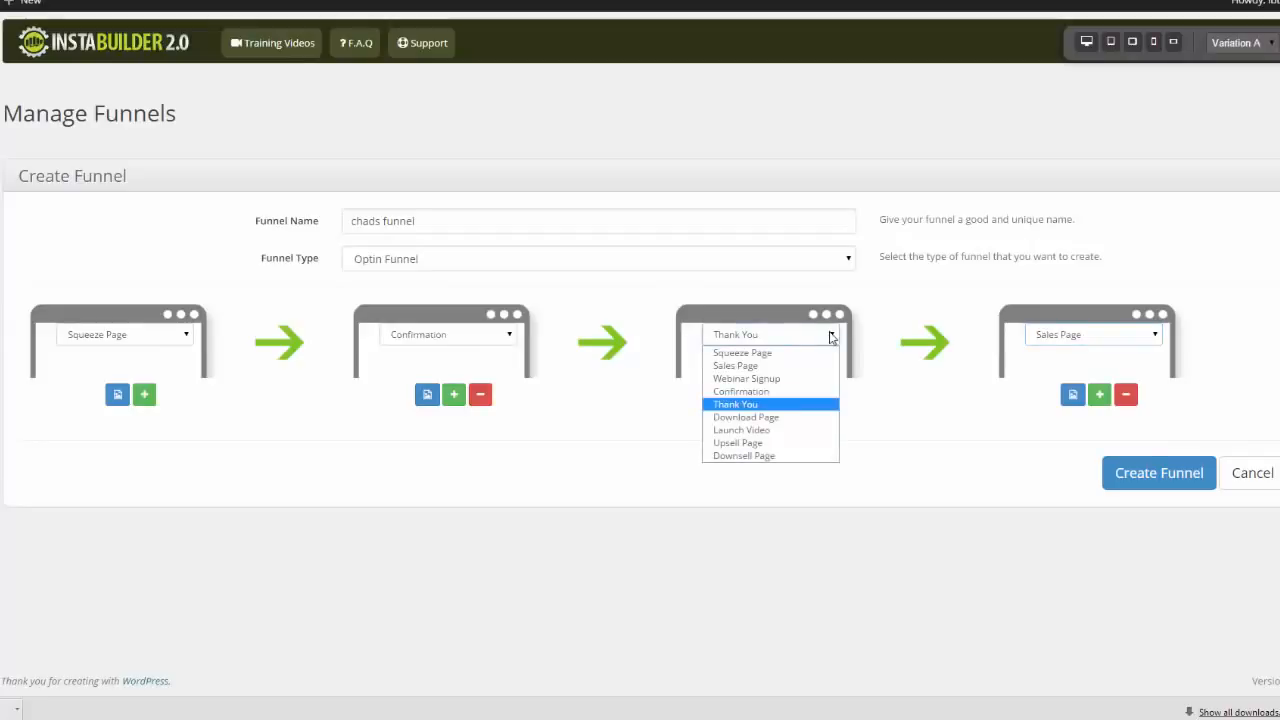
pyautogui.click(775, 443)
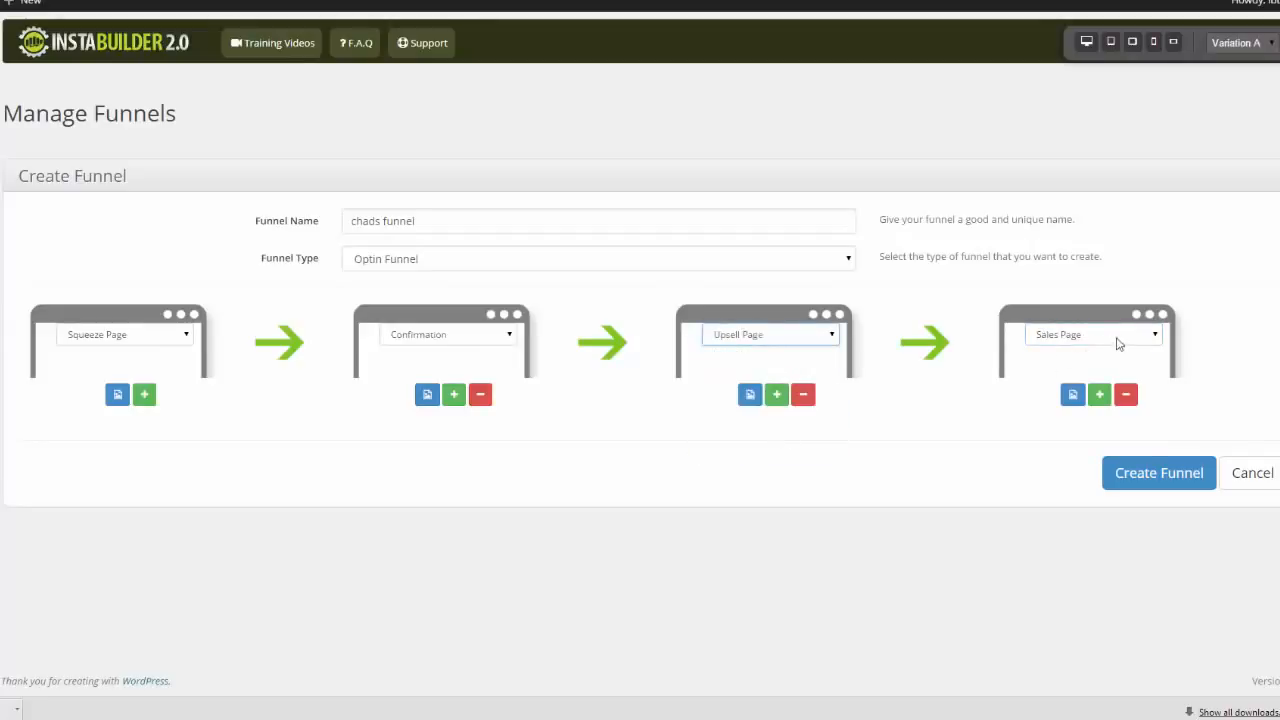
pyautogui.click(1157, 336)
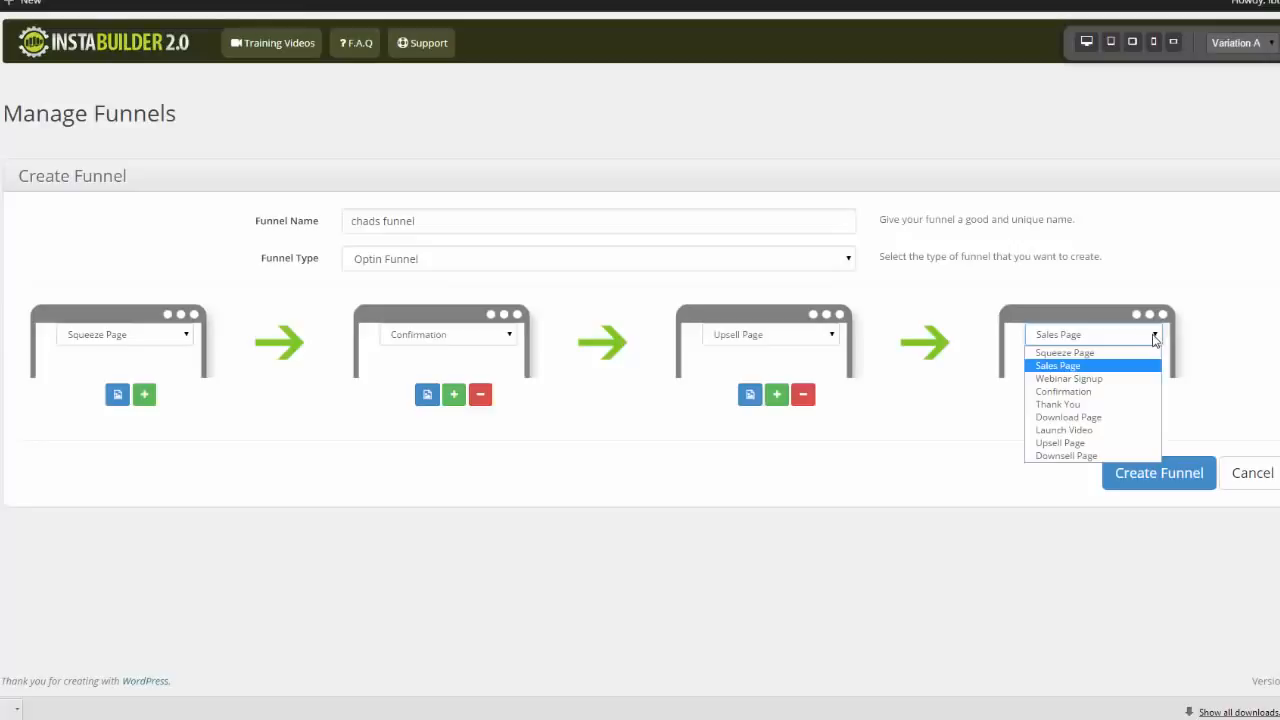
pyautogui.click(1106, 430)
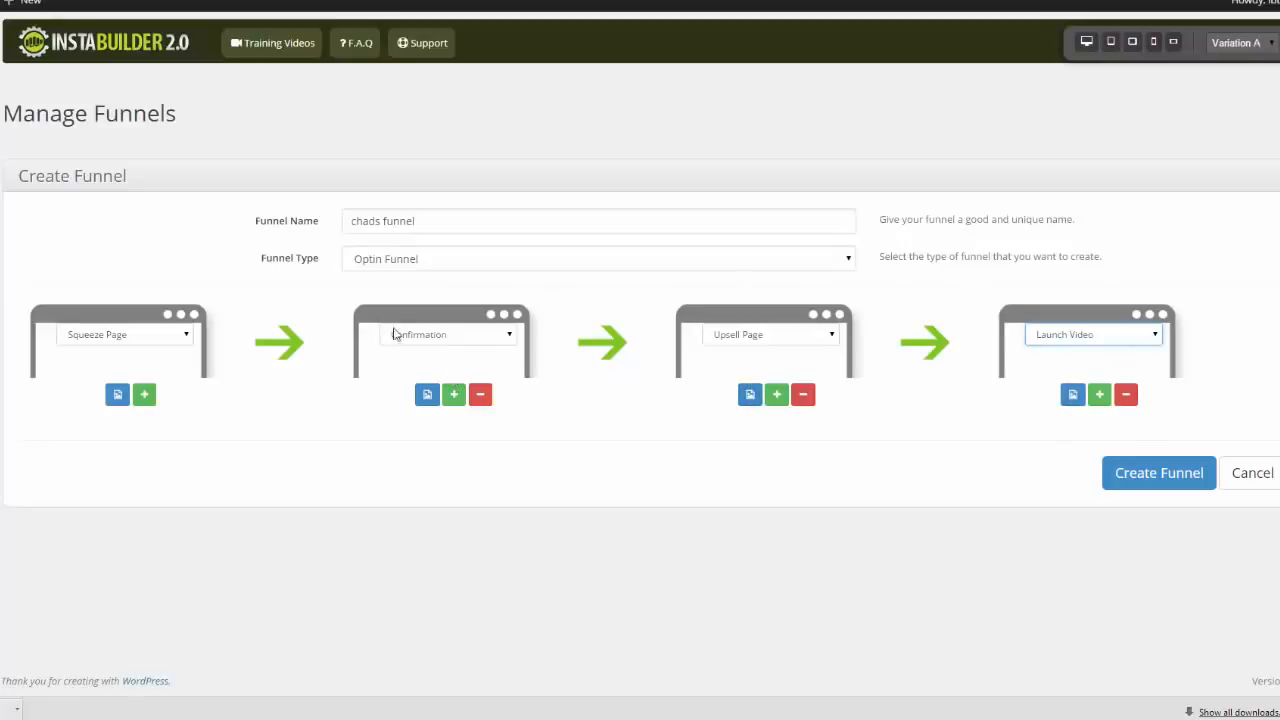
# Browse the sales page templates for the upsell page without choosing one, and create the funnel
pyautogui.click(752, 398)
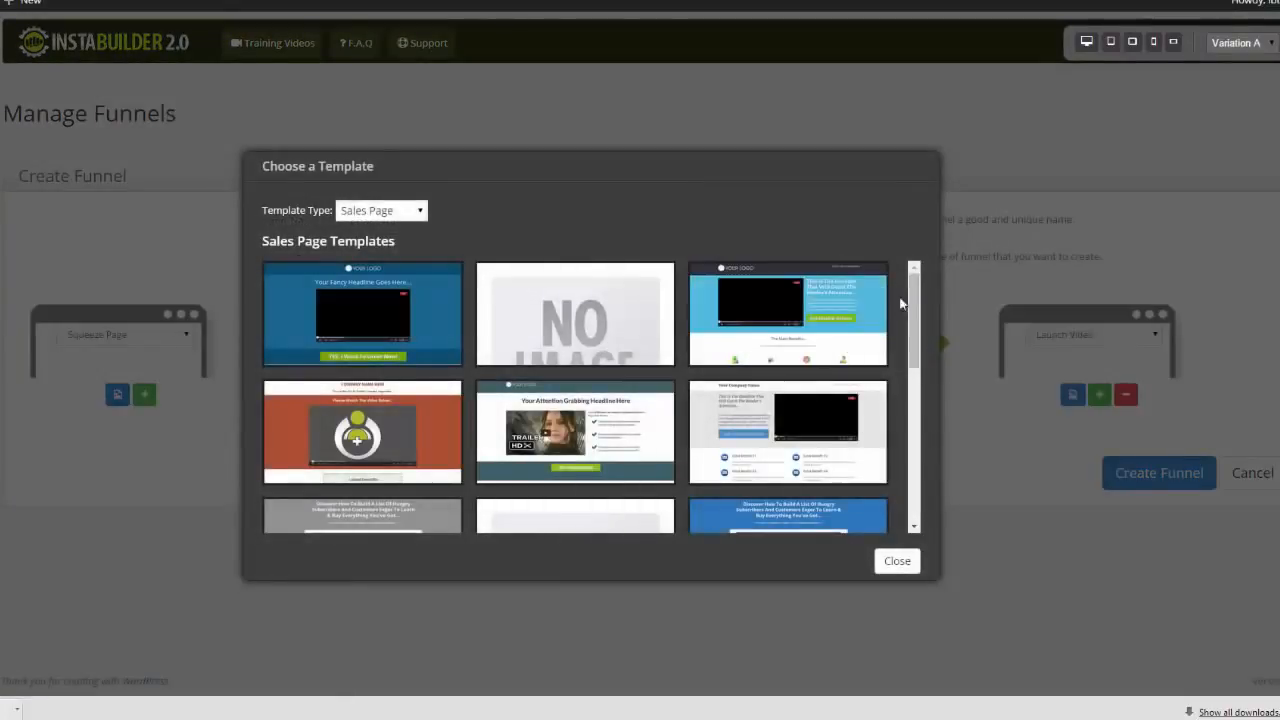
pyautogui.moveTo(910, 345); pyautogui.dragTo(893, 510)
pyautogui.scroll(1, 897, 423)
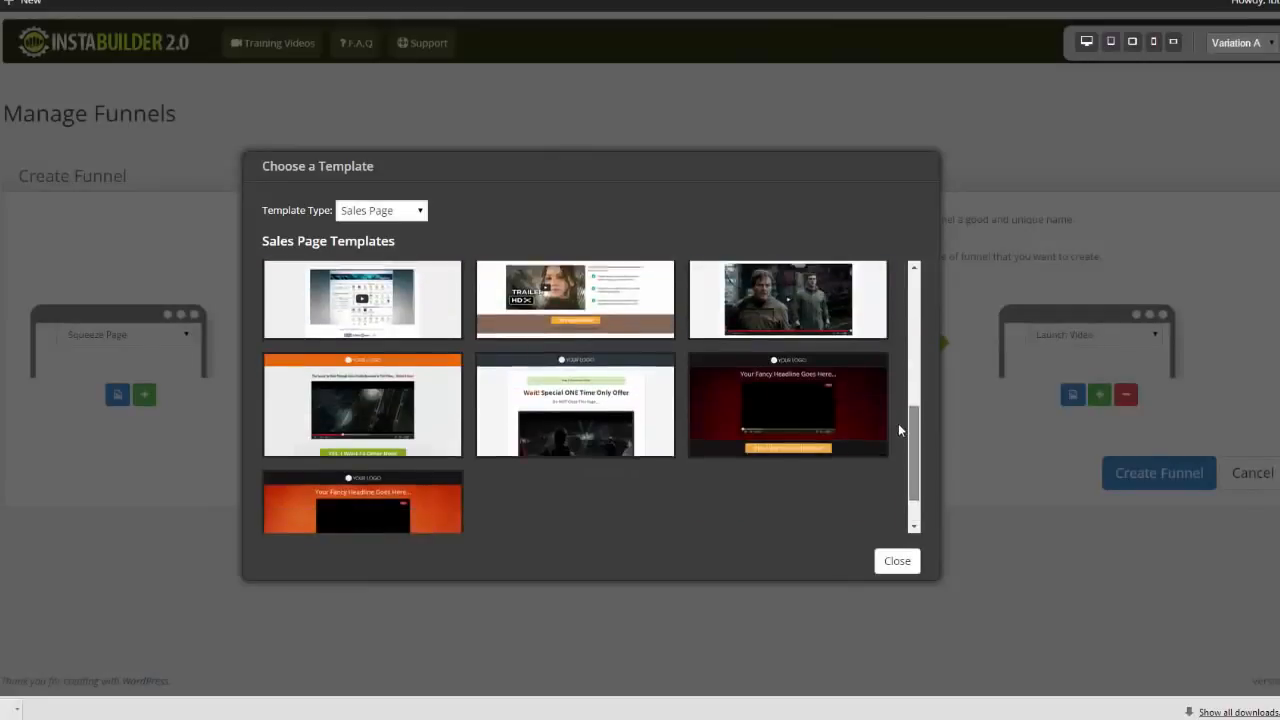
pyautogui.click(900, 562)
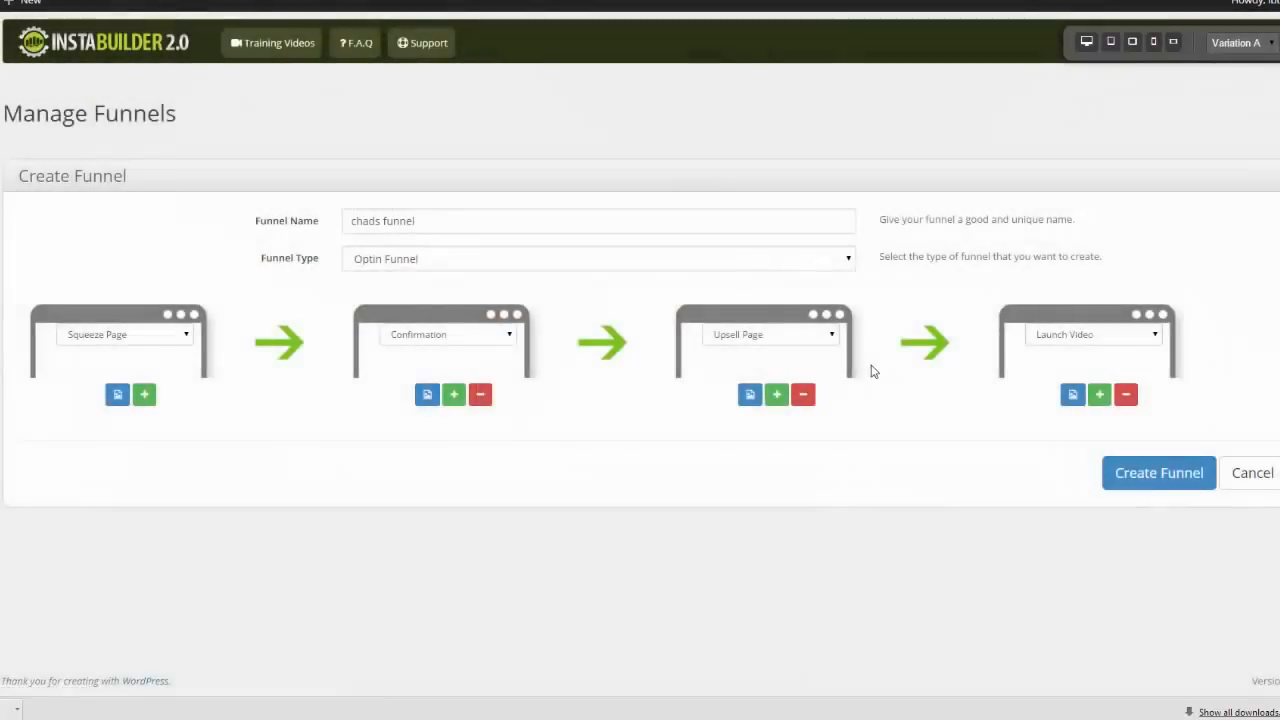
pyautogui.click(1170, 479)
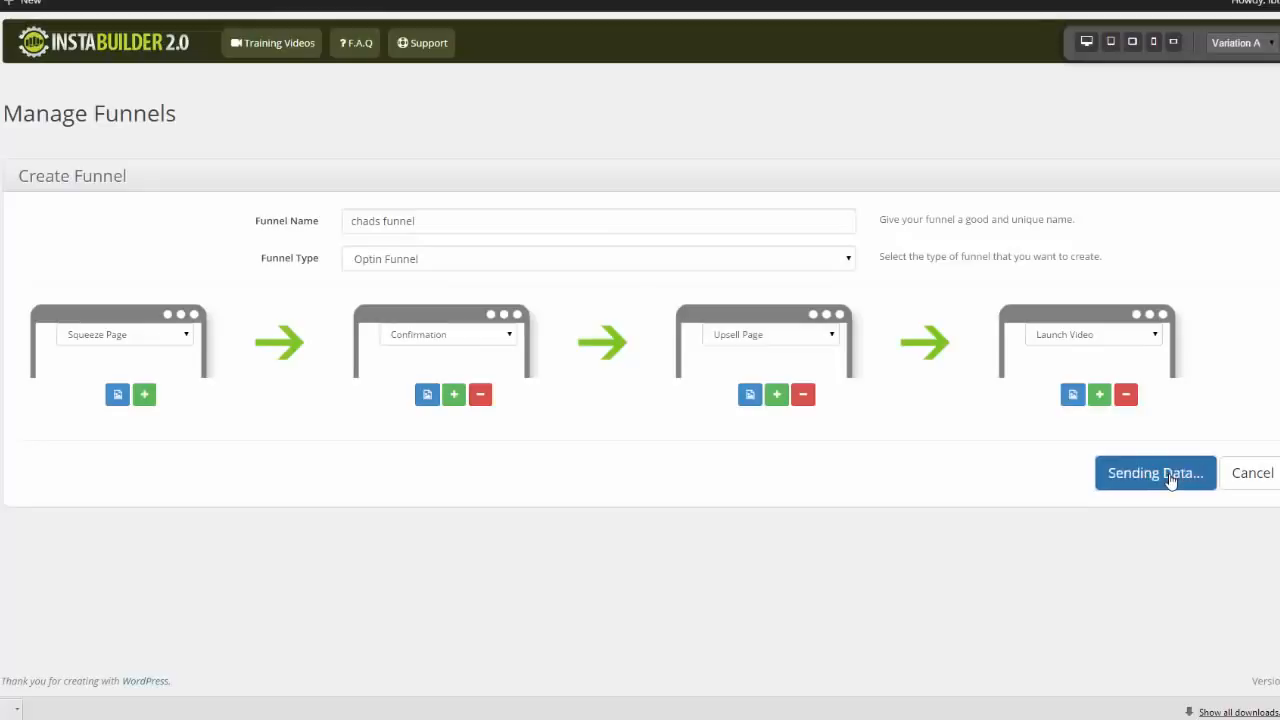